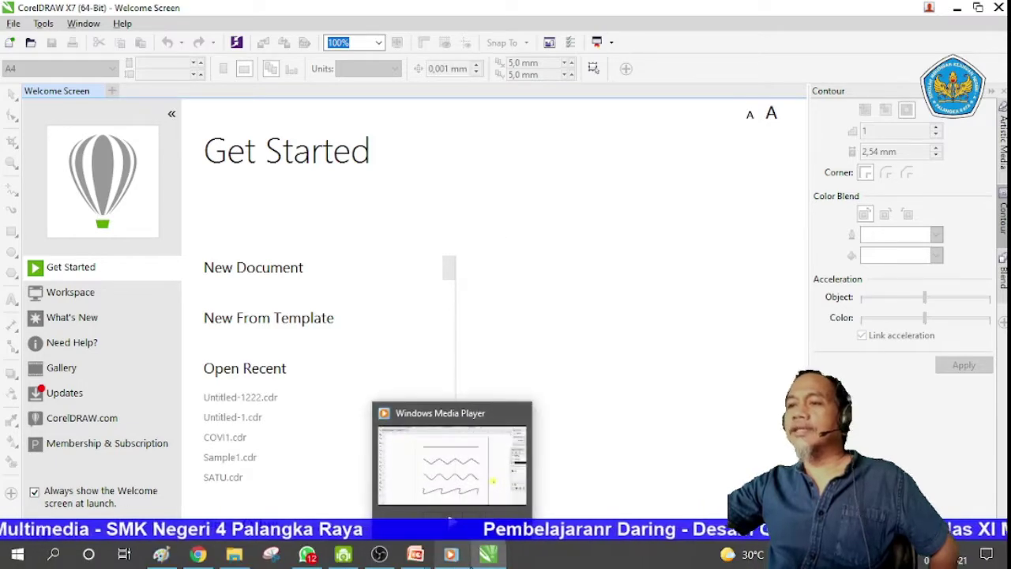
Step: Create a new A6 document and draw a rectangle about 79 × 76 mm, centred horizontally in the page's upper part
mouse_move(480, 563)
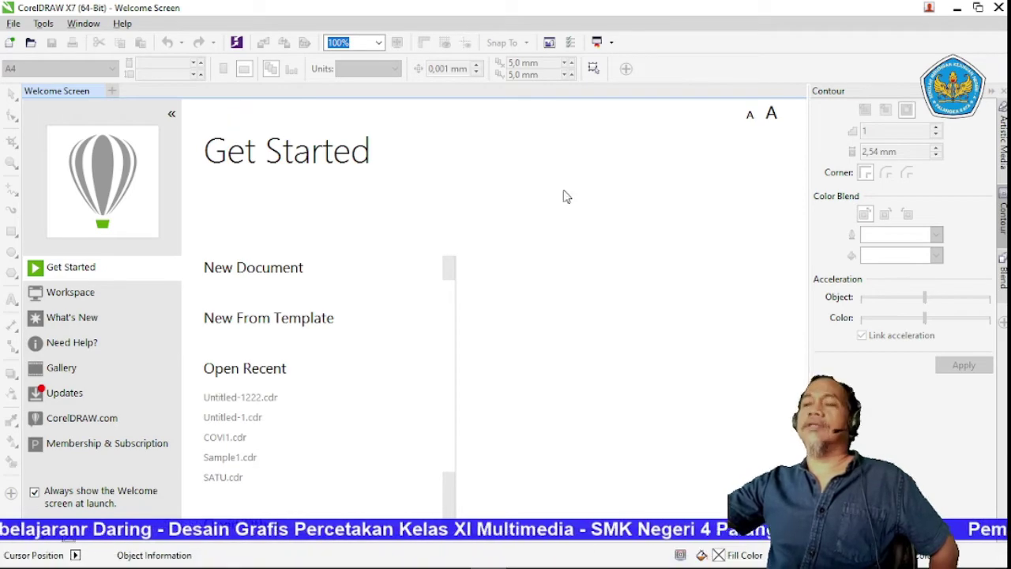
left_click(266, 273)
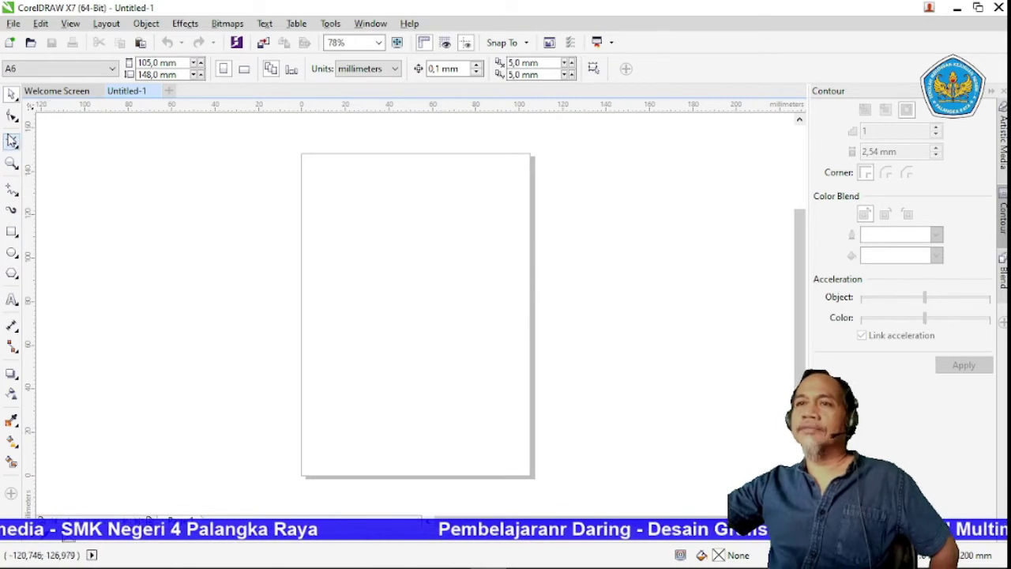
left_click(12, 231)
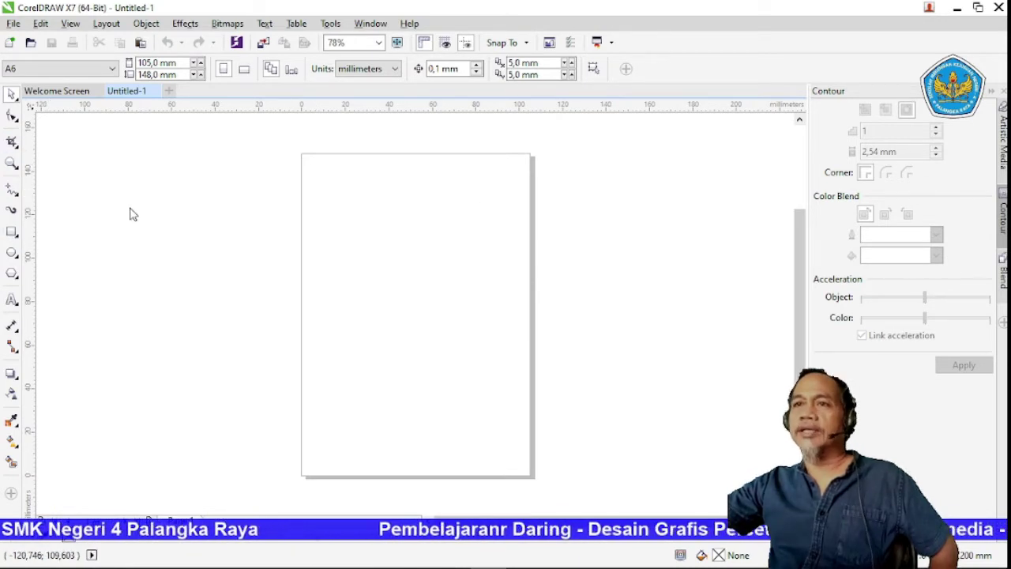
left_click_drag(325, 184, 497, 349)
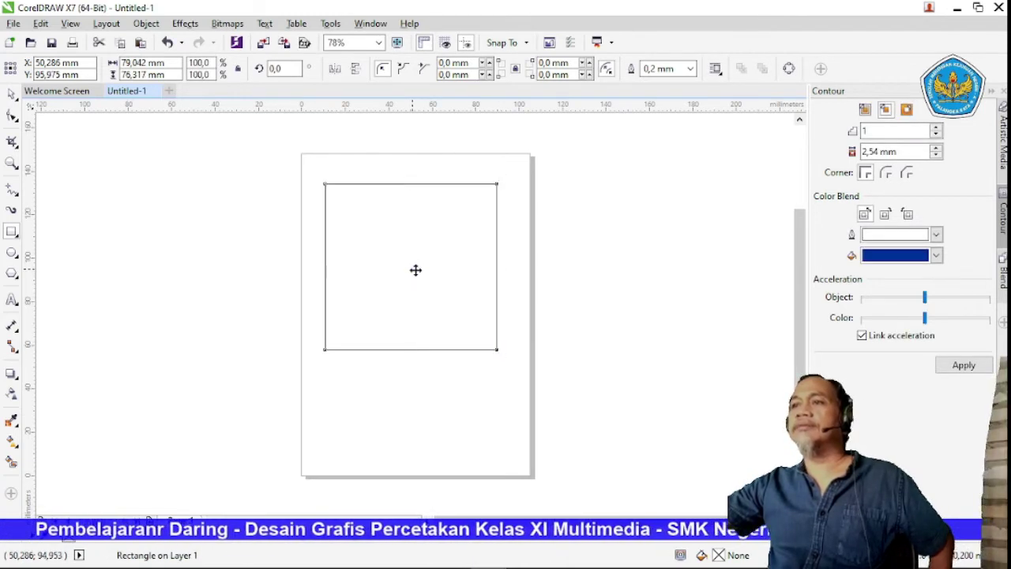
left_click_drag(415, 270, 418, 270)
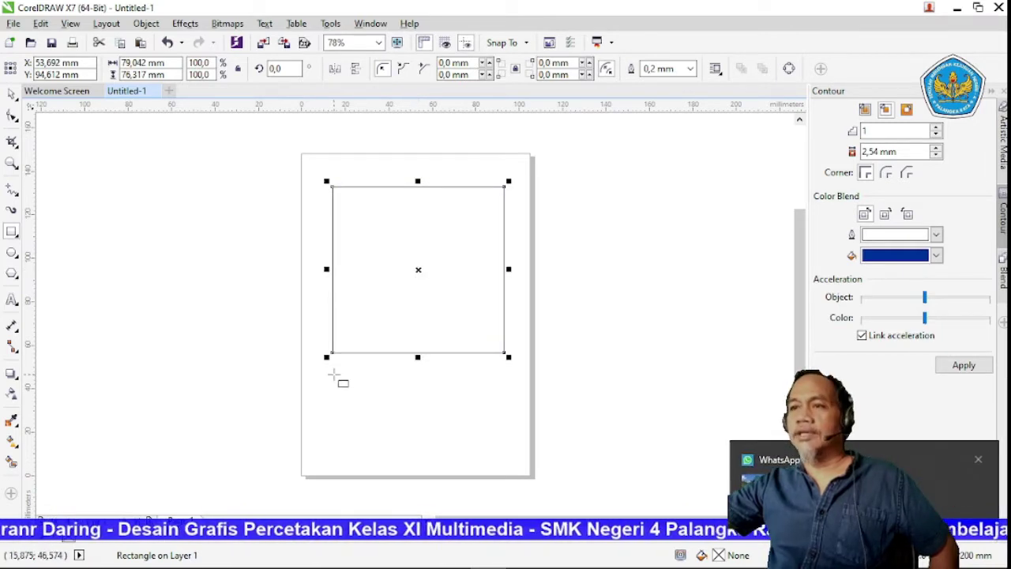
Step: Draw two small rectangles side by side below the large one, about 38 × 12 mm on the left and 36 × 14 mm on the right
left_click_drag(332, 374, 504, 404)
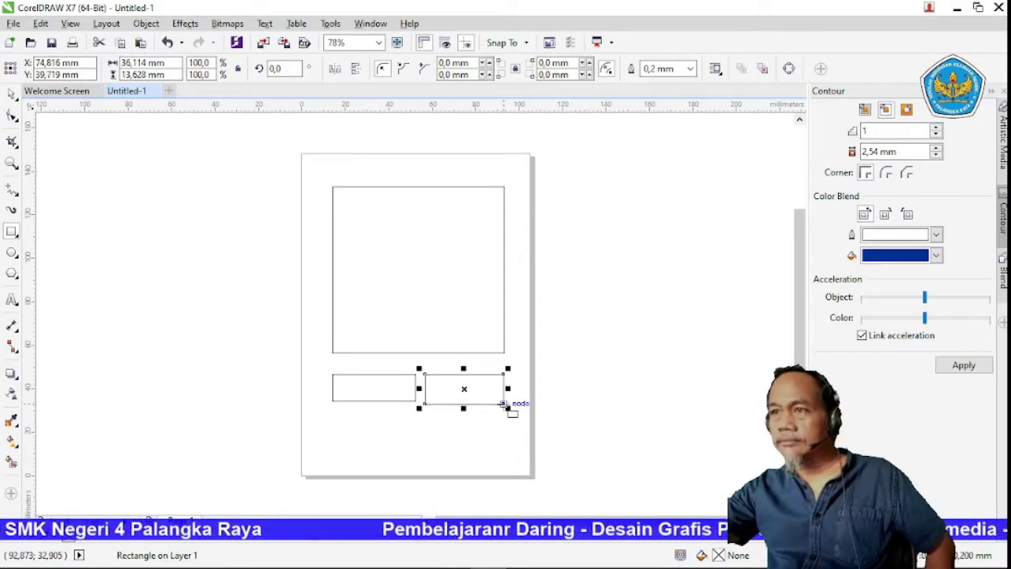
left_click_drag(464, 405, 464, 405)
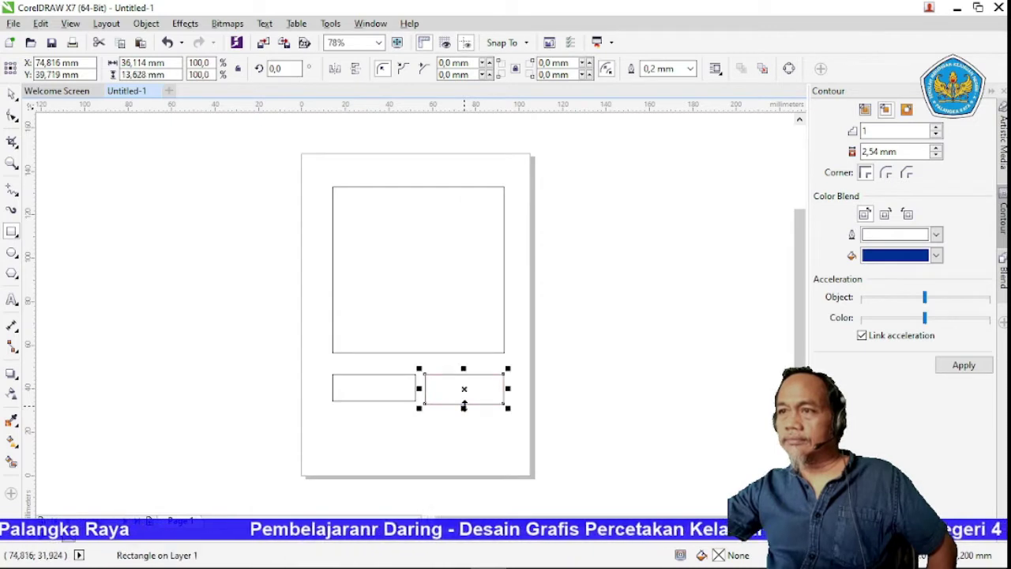
left_click(386, 403)
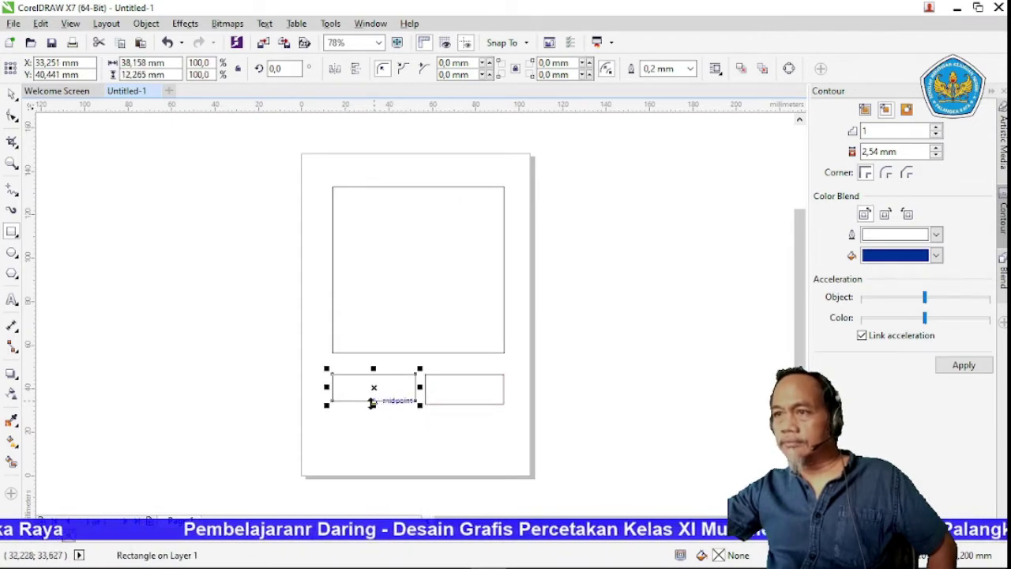
left_click_drag(371, 403, 372, 392)
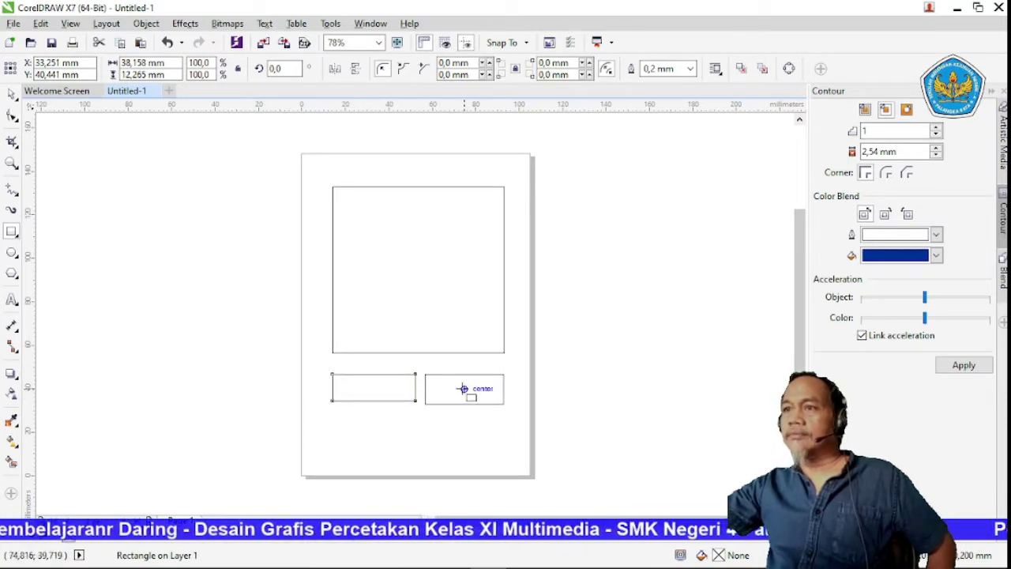
Step: Delete the right one of the two small rectangles below the large rectangle
left_click(463, 388)
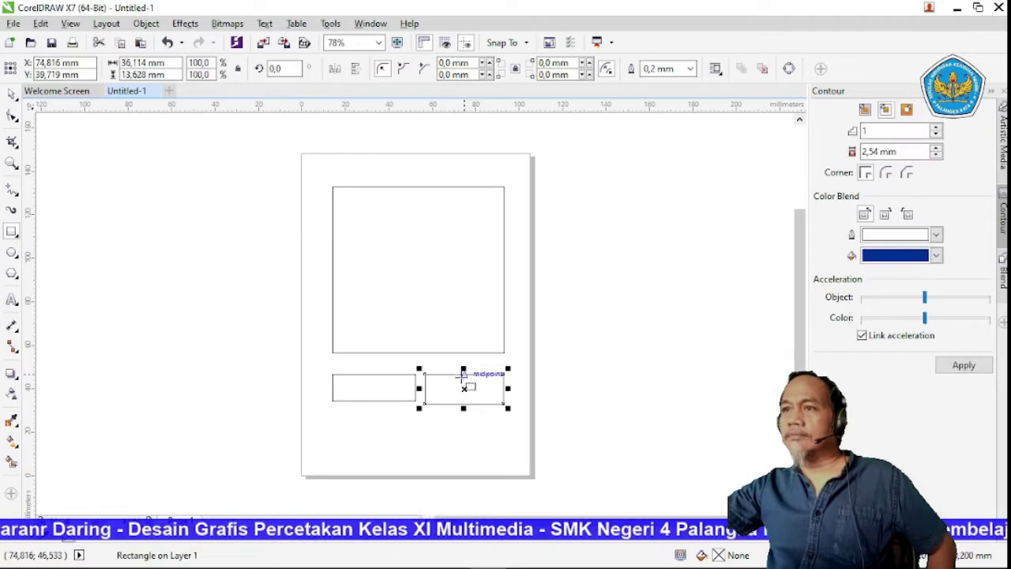
mouse_move(462, 388)
left_mouse_down()
mouse_move(462, 374)
mouse_move(442, 390)
mouse_move(443, 403)
mouse_move(469, 388)
left_mouse_up()
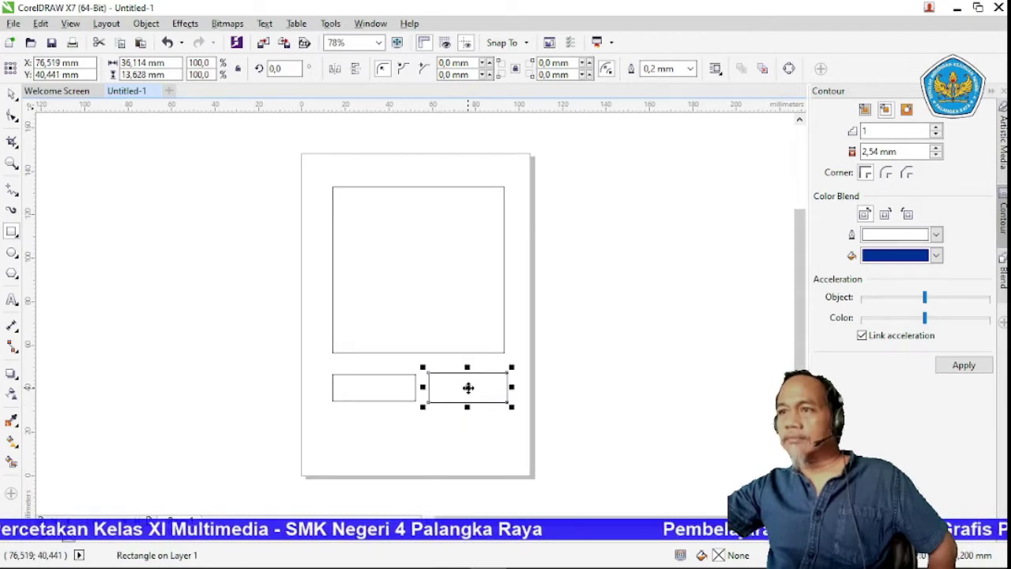
key("Delete")
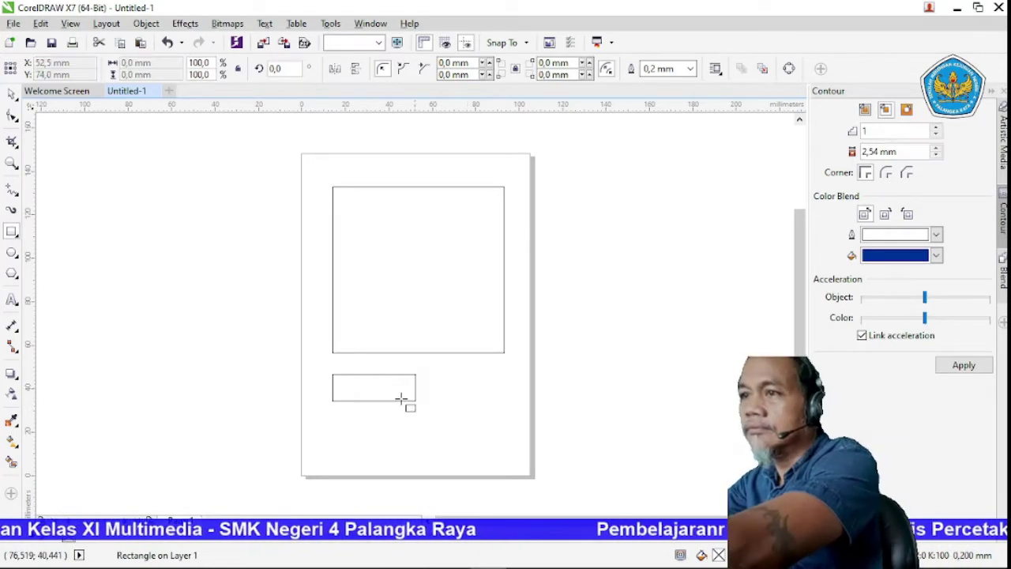
Step: Duplicate the left small rectangle beside itself so the copy ends flush with the large rectangle's right edge
left_click(374, 380)
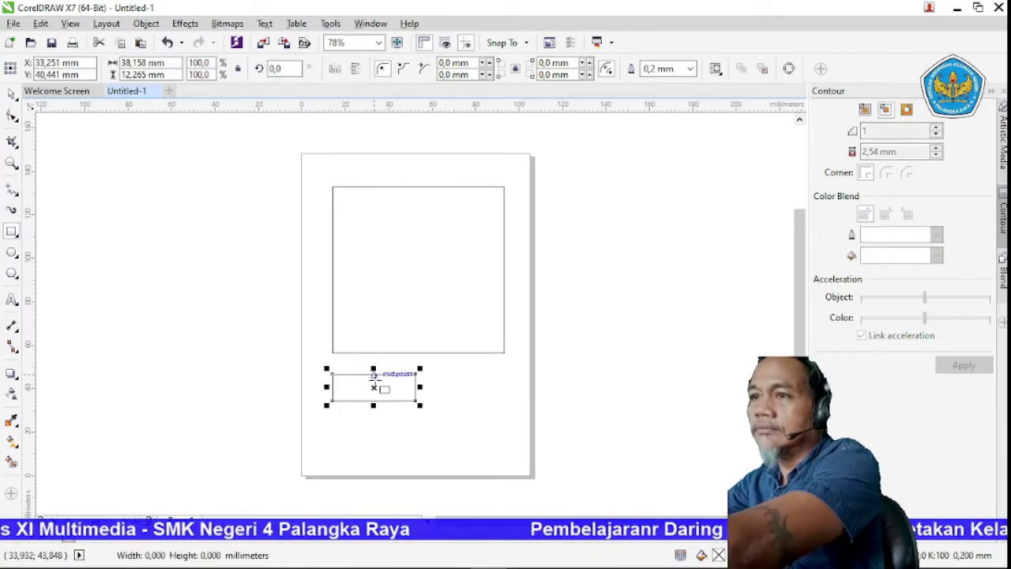
right_click(377, 387)
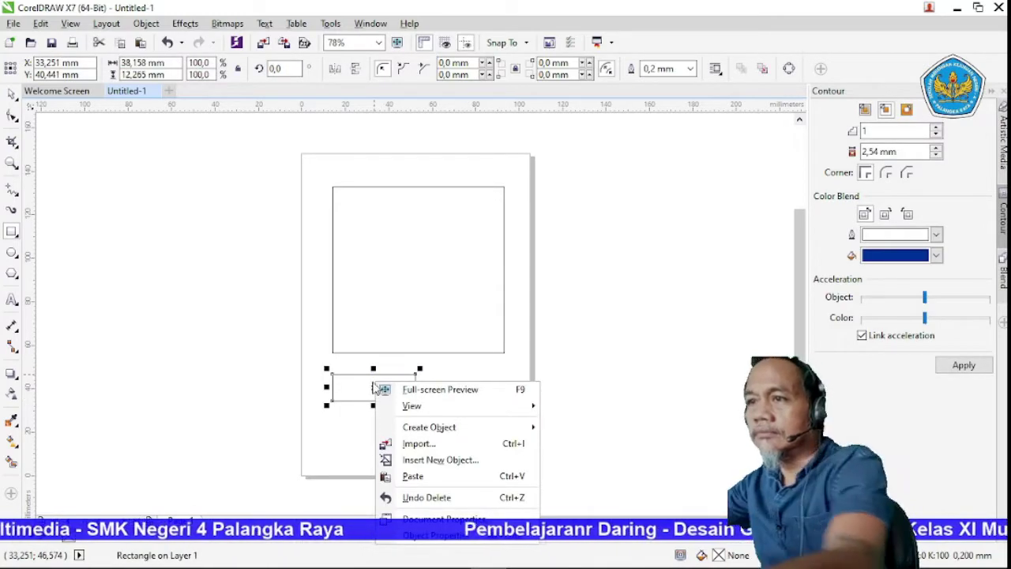
key("Escape")
key("Escape")
left_click_drag(370, 388, 463, 387)
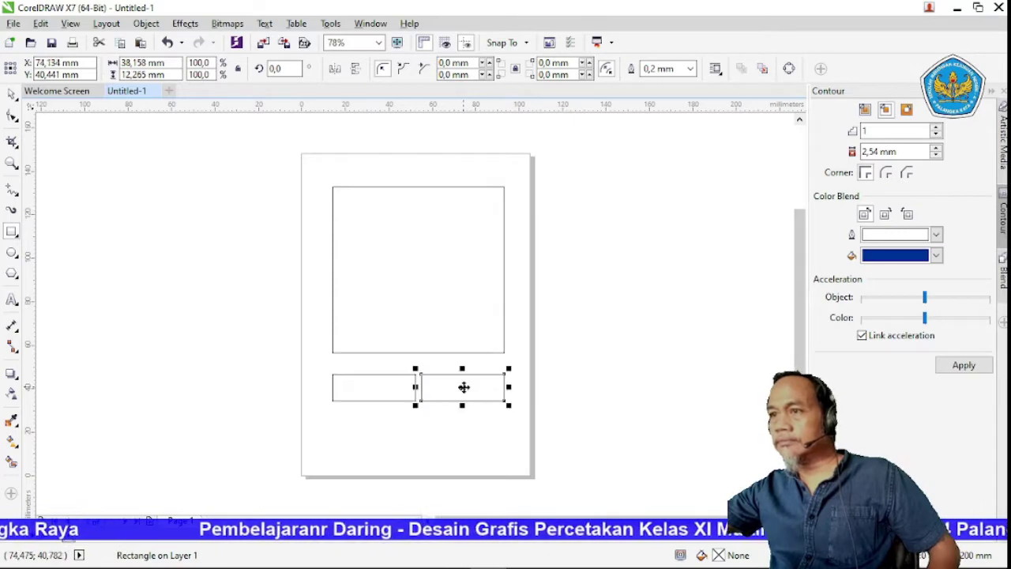
left_click(447, 423)
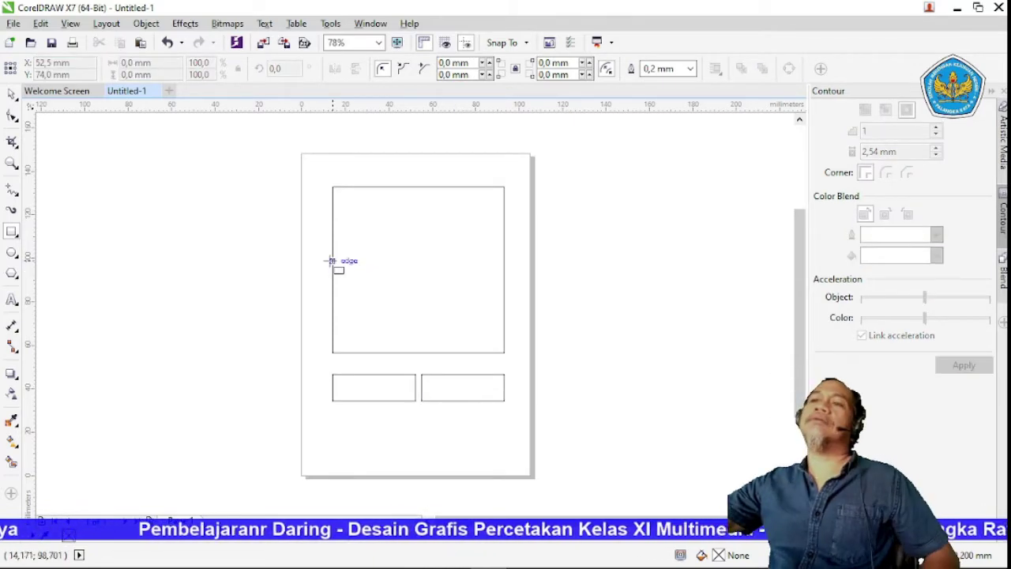
Step: Draw a tiny ellipse about 1.4 × 2 mm in the empty area left of the page
left_click(18, 257)
left_click(19, 263)
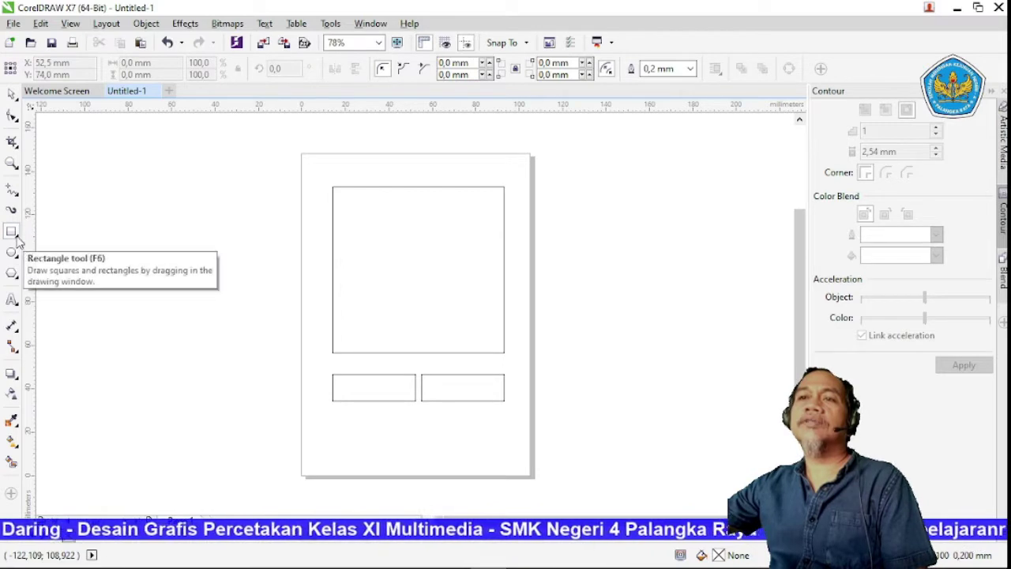
left_click(15, 238)
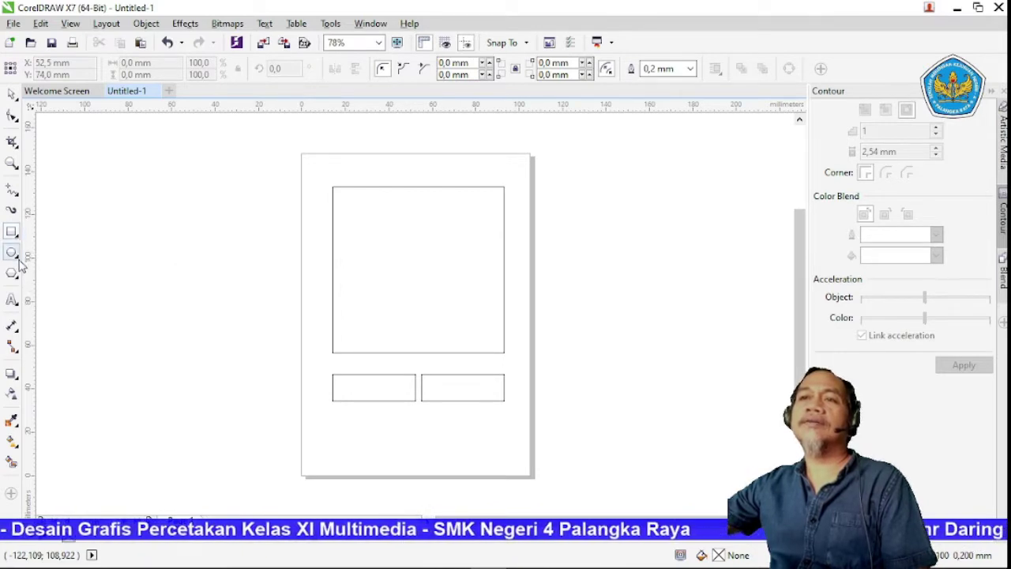
left_click(20, 263)
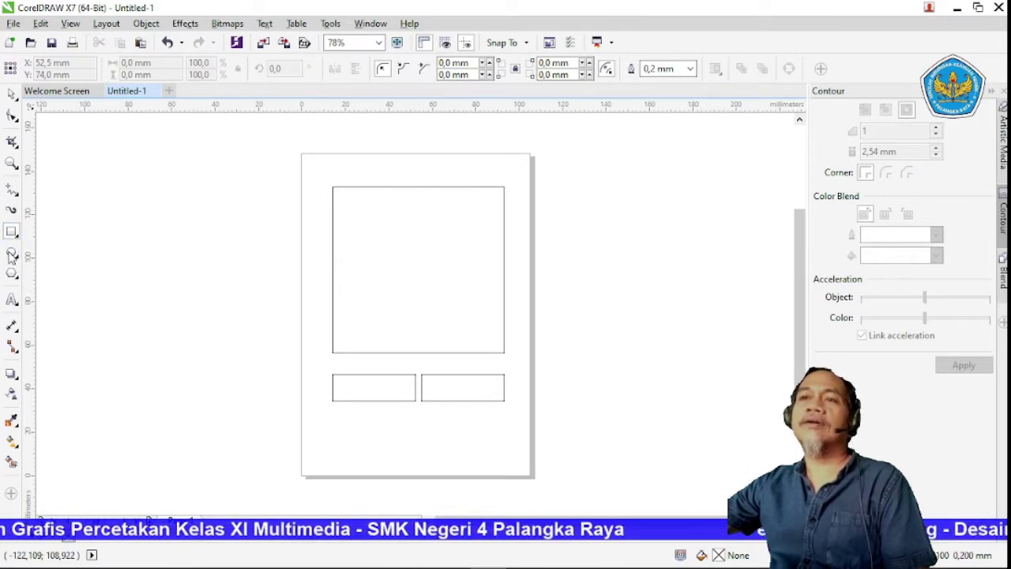
left_click(12, 252)
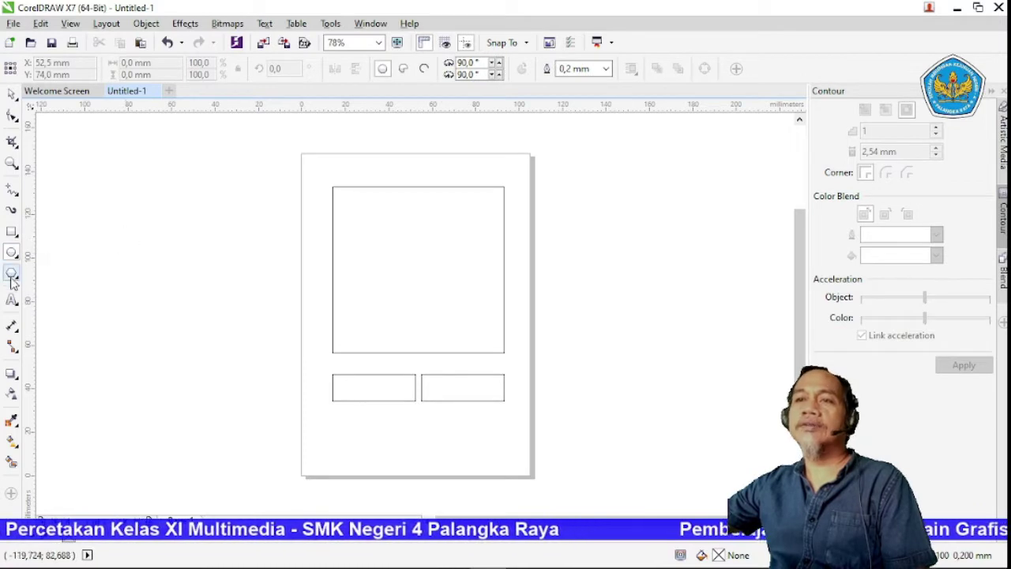
mouse_move(149, 220)
left_mouse_down()
mouse_move(253, 327)
mouse_move(150, 222)
left_mouse_up()
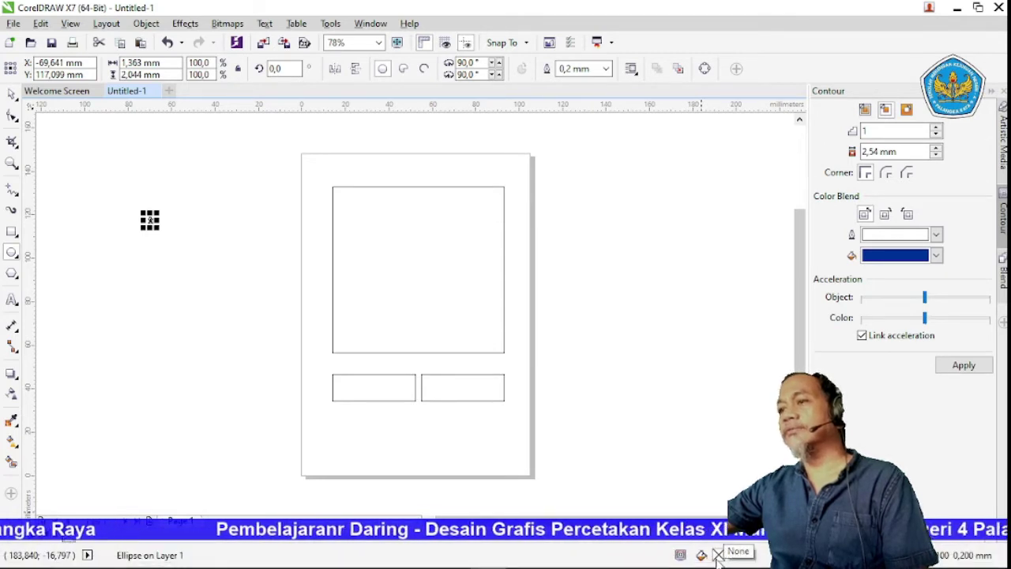
Step: Give the tiny ellipse a uniform black fill of C93 M88 Y89 K80
double_click(716, 553)
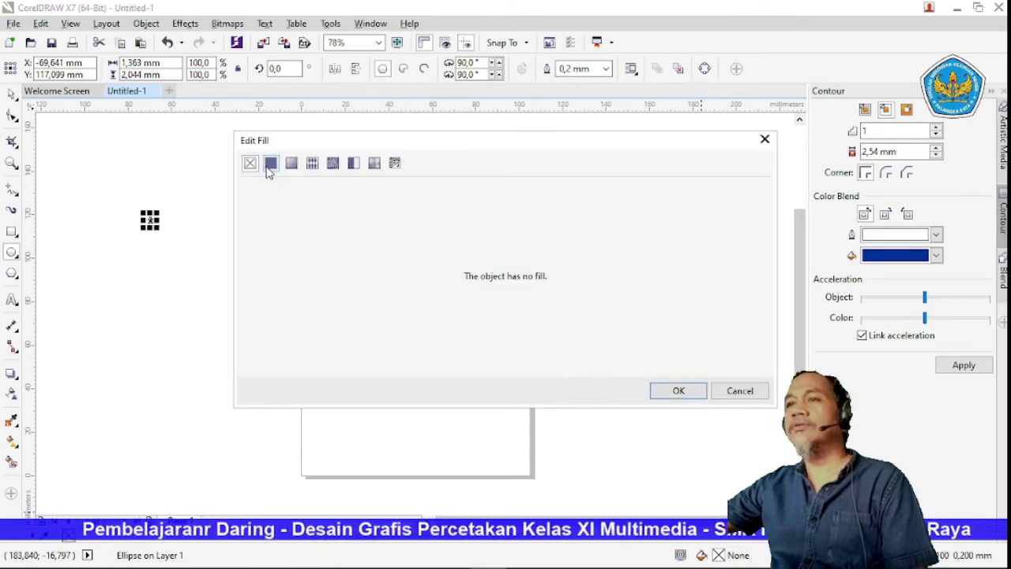
left_click(272, 166)
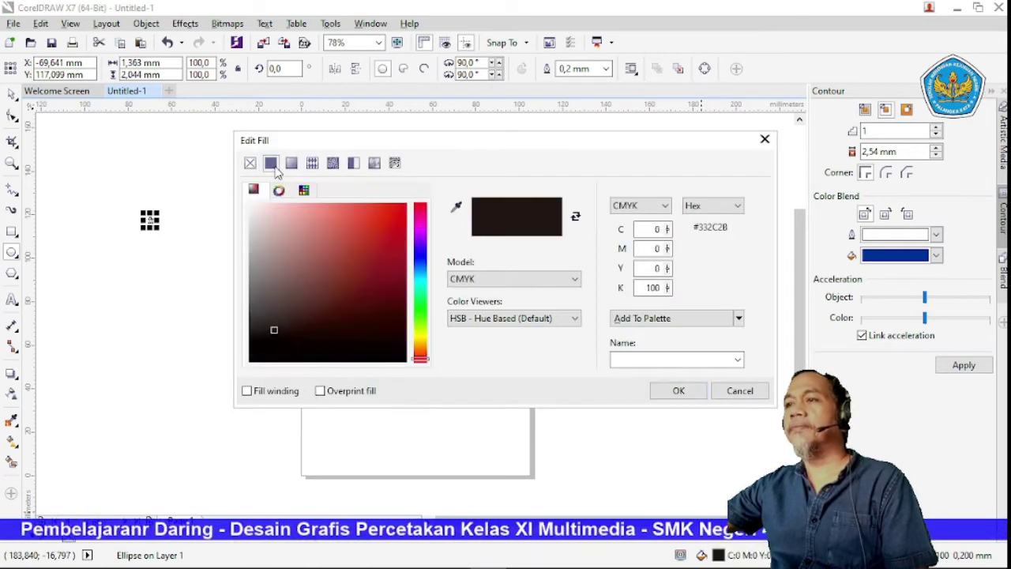
left_click(253, 357)
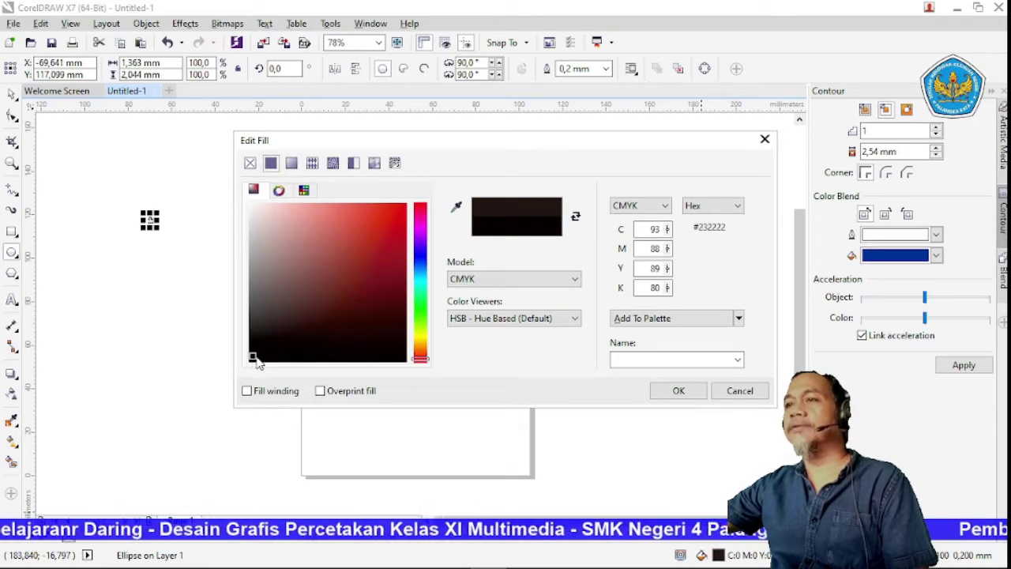
left_click(701, 395)
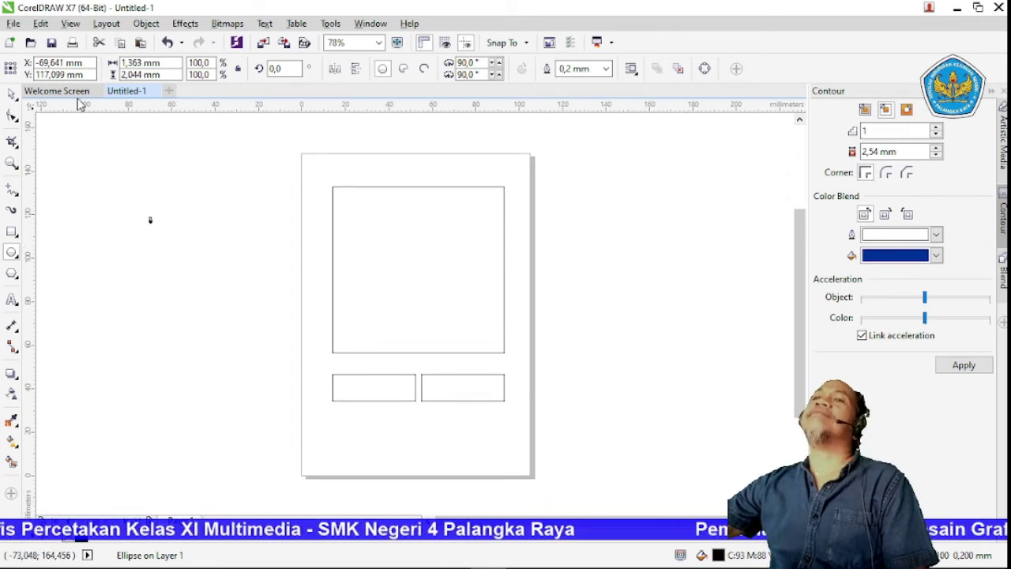
Step: Copy and paste the black ellipse, then place the copy about 16 mm to the right at the same height
left_click(12, 94)
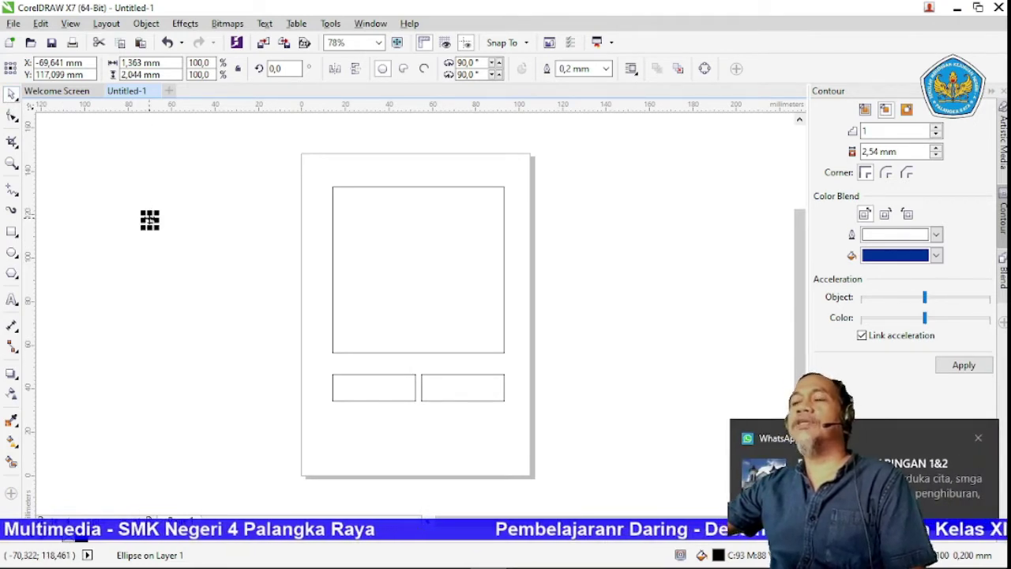
right_click(149, 219)
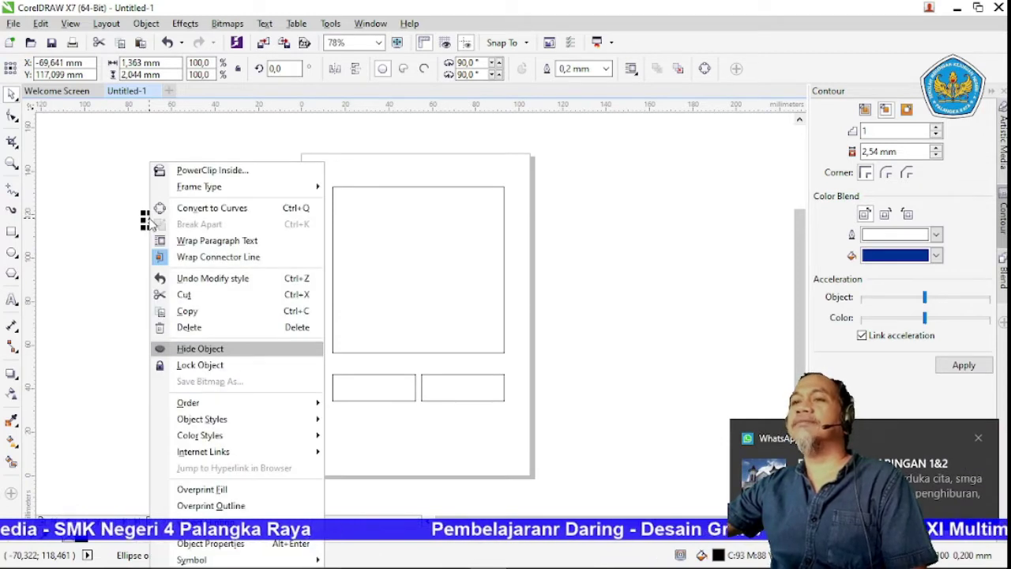
left_click(187, 311)
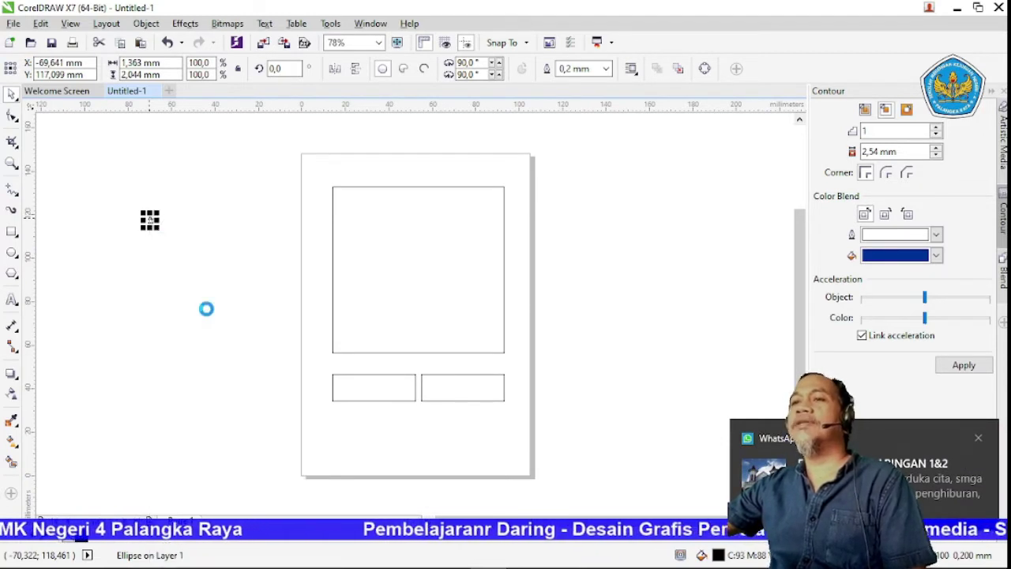
right_click(206, 217)
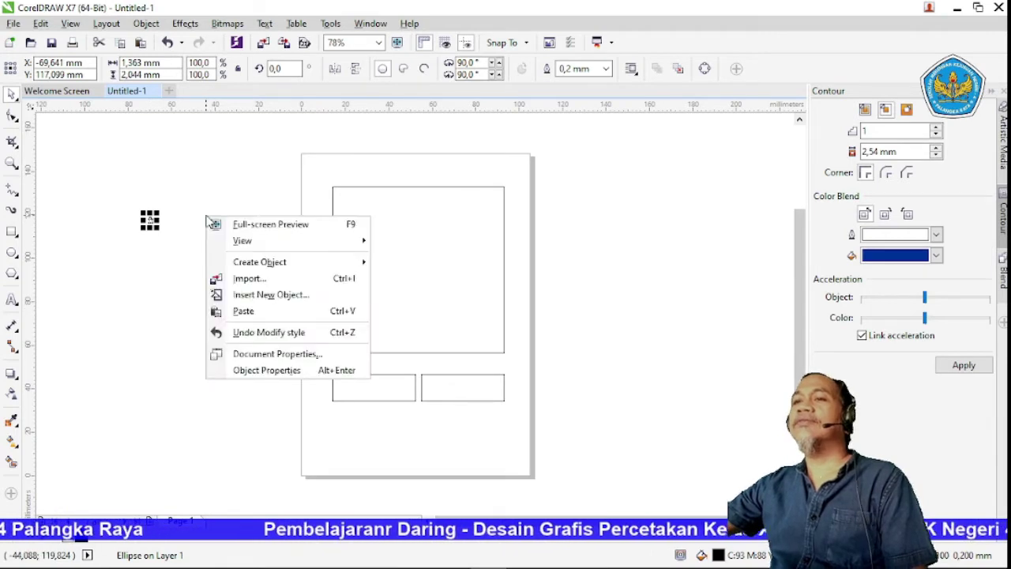
left_click(241, 311)
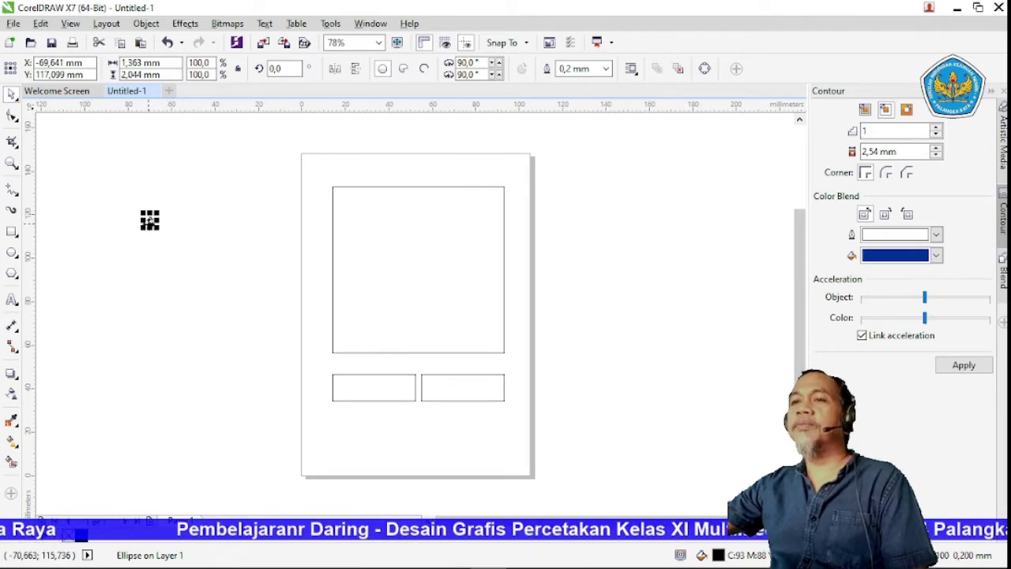
left_click_drag(149, 221, 184, 221)
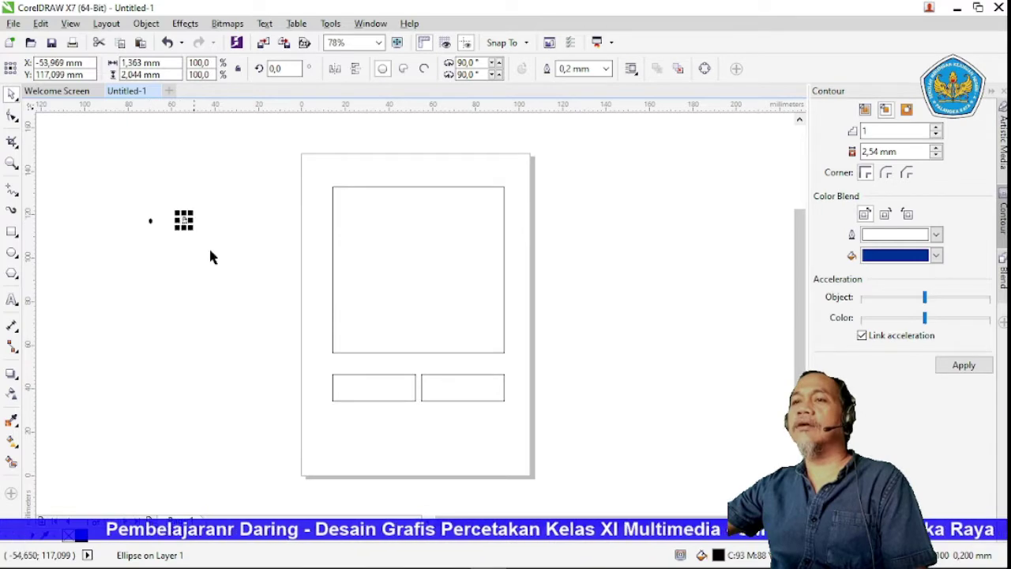
left_click(203, 280)
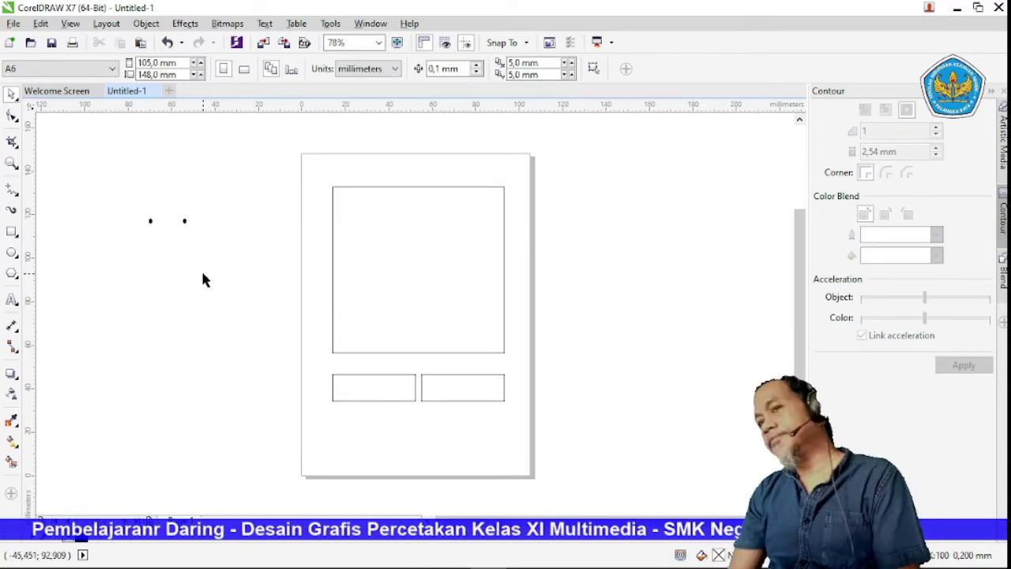
Step: Move the copied ellipse close to the original, about 4 mm to its right and 1 mm lower, and keep it selected
left_click(183, 221)
left_click_drag(183, 221, 159, 223)
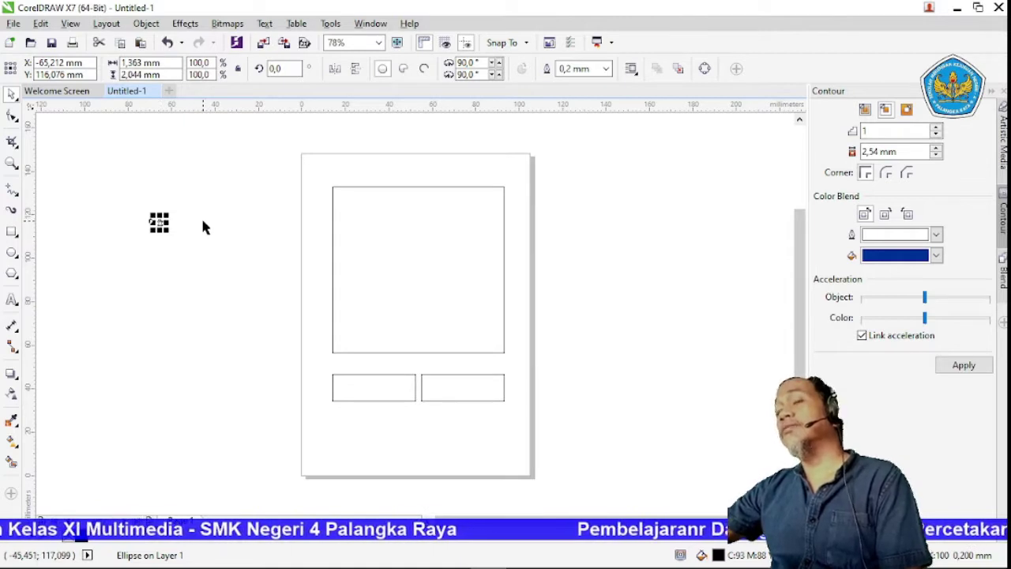
left_click(170, 249)
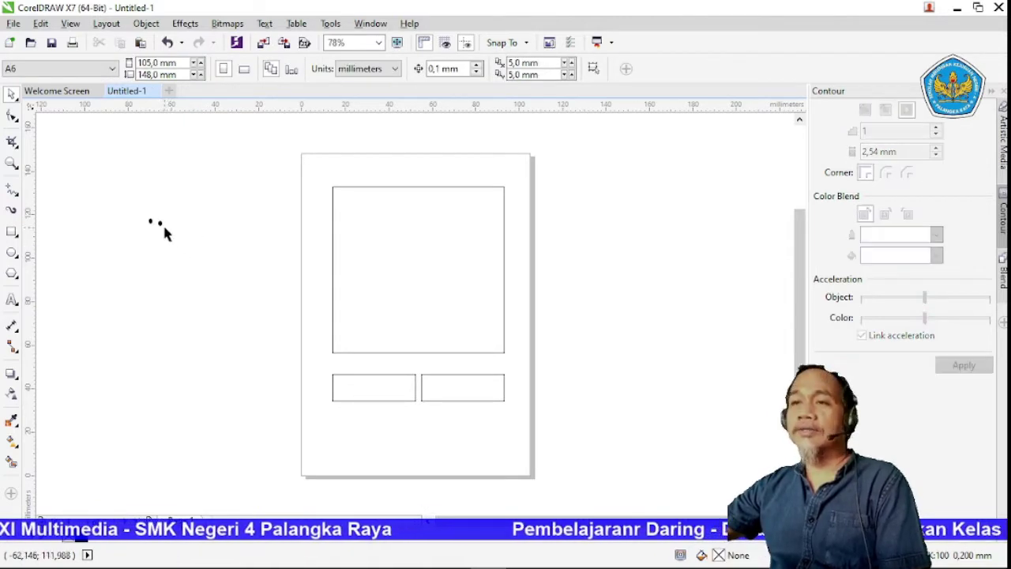
left_click(158, 224)
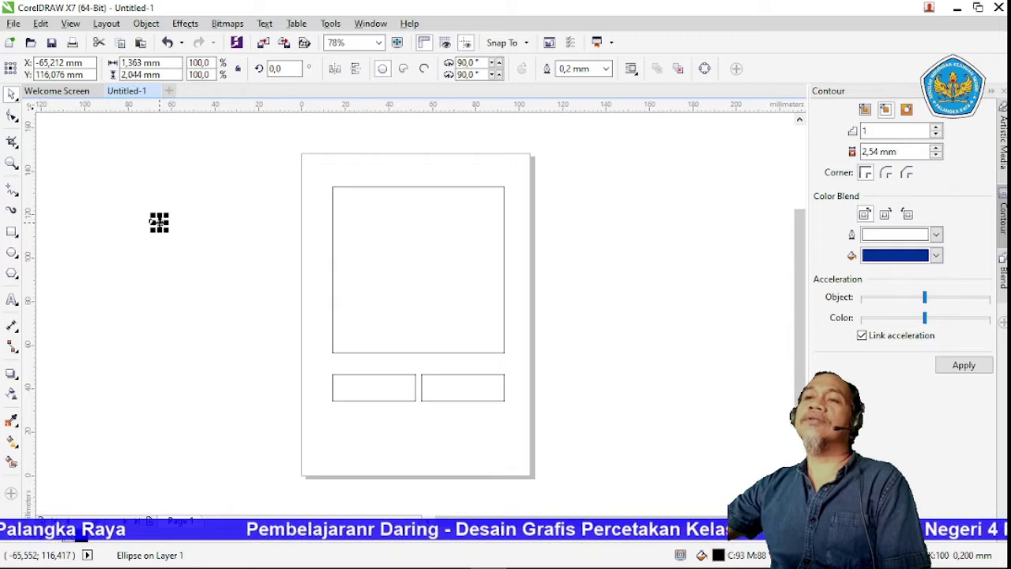
Step: Duplicate the second black dot and place the copy about 4 mm to its right, completing a short row of three
left_click_drag(158, 223, 185, 224)
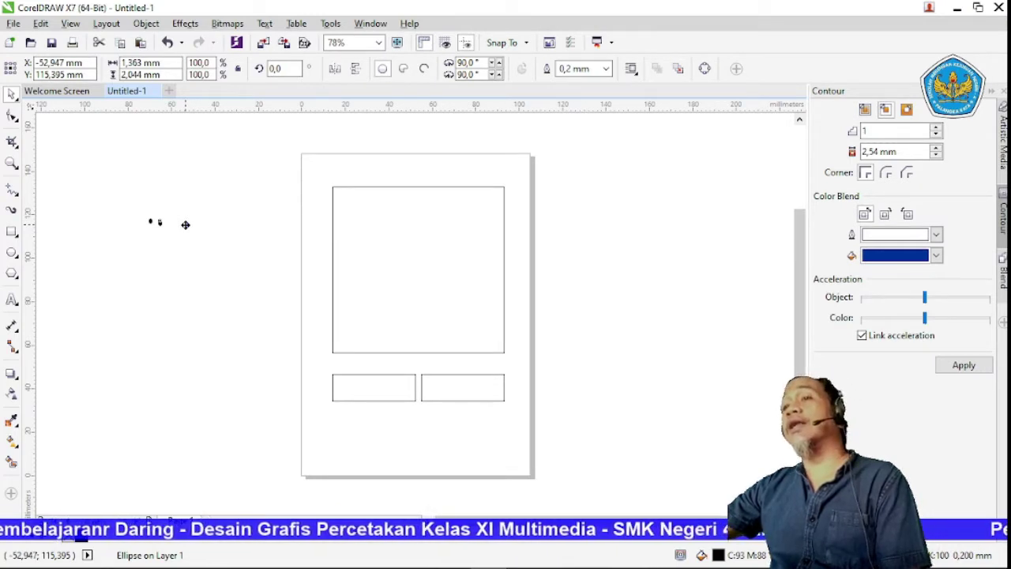
left_click(195, 254)
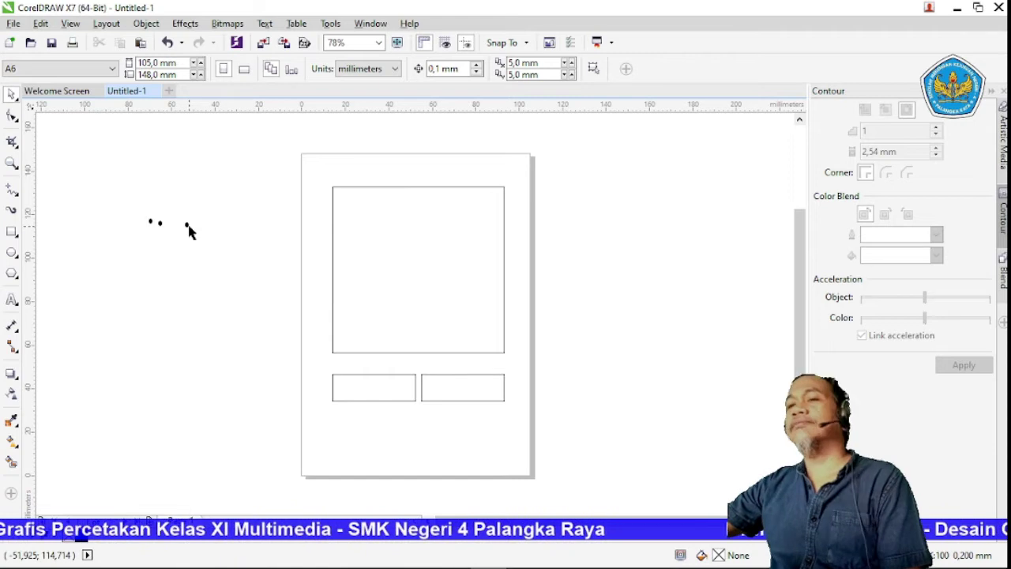
left_click(186, 226)
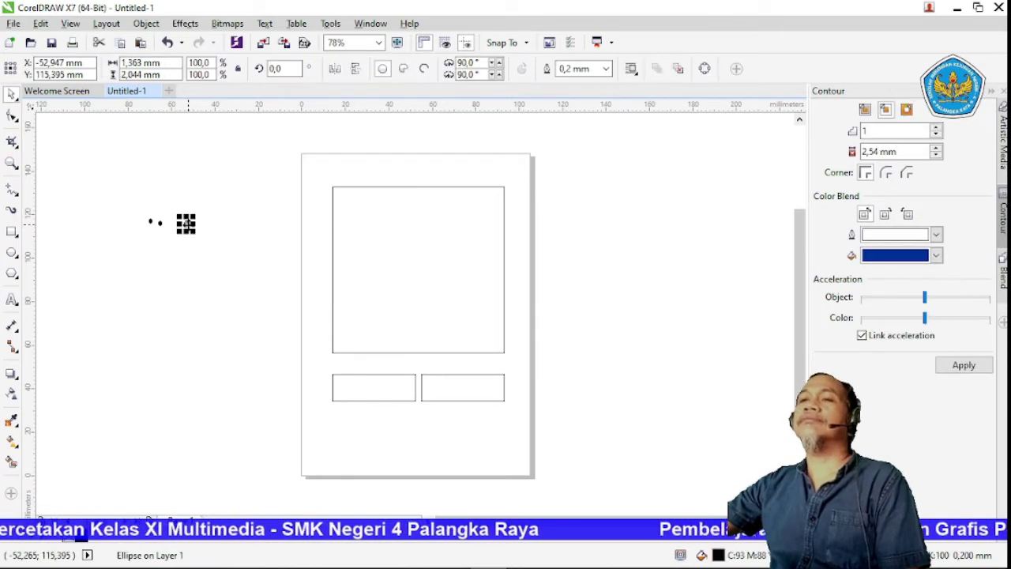
left_click_drag(187, 225, 169, 225)
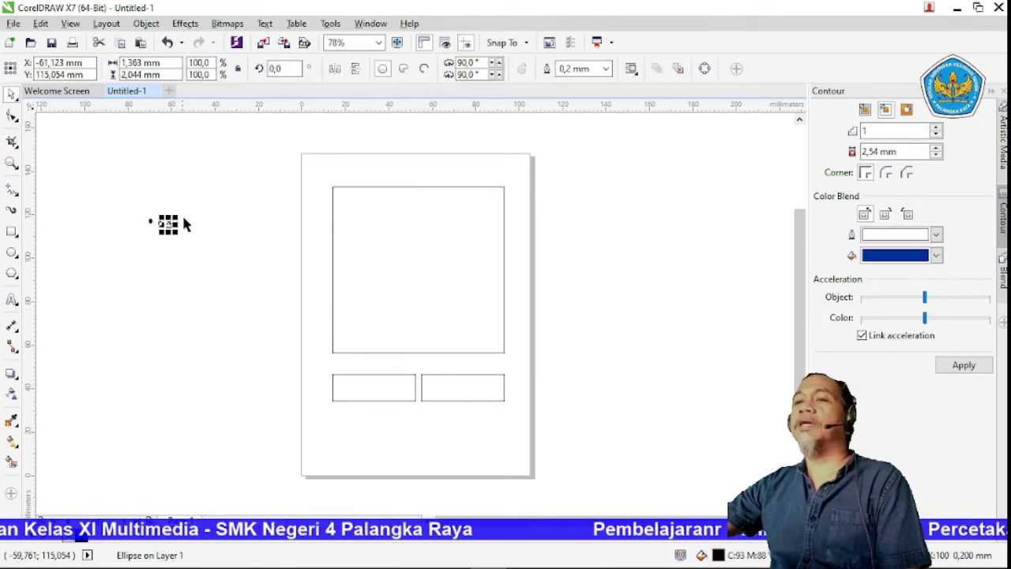
Step: Select the three black dots and duplicate them about 3 mm to the right and 6 mm higher
left_click_drag(121, 189, 197, 265)
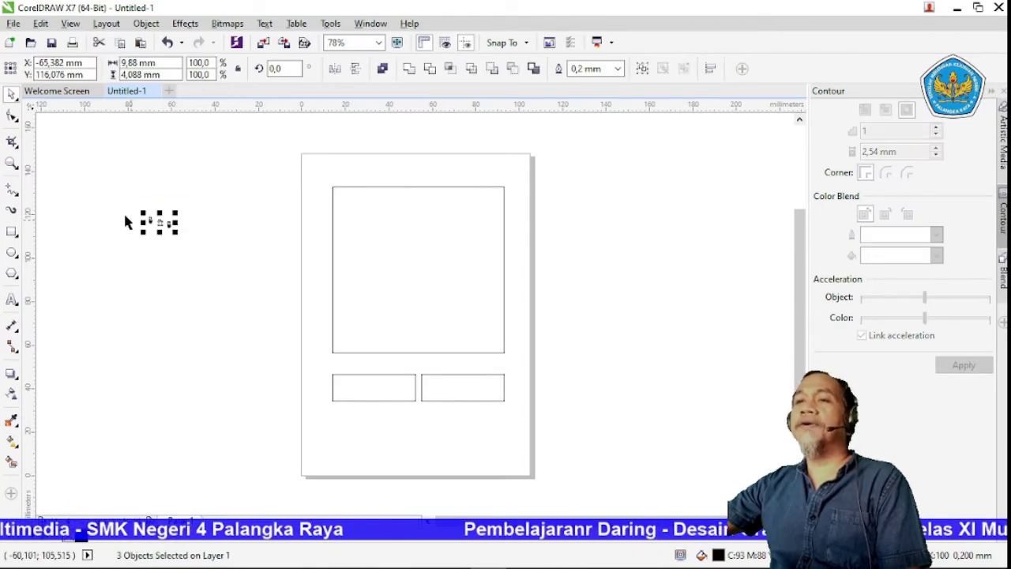
left_click_drag(128, 191, 195, 254)
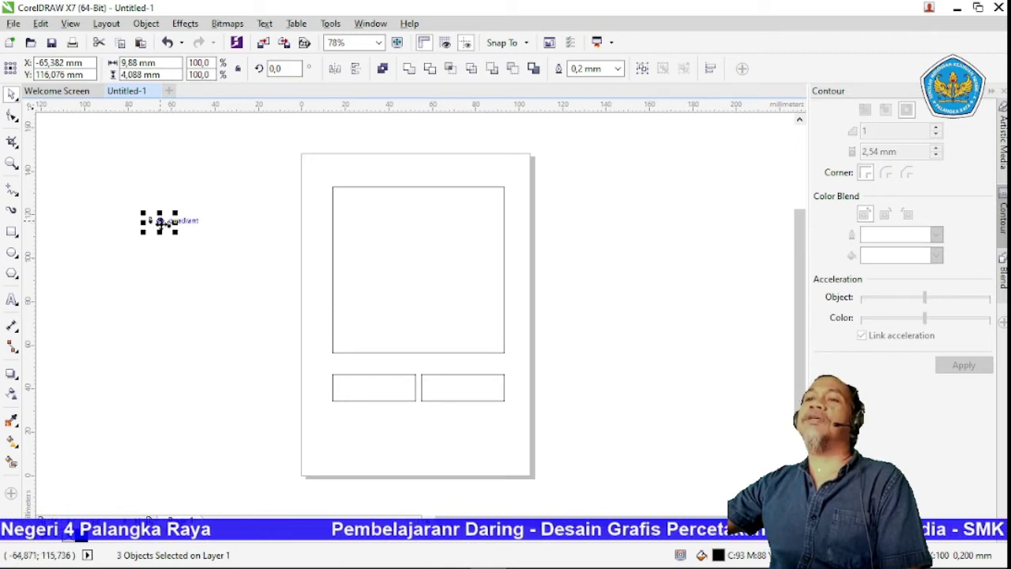
mouse_move(164, 224)
left_mouse_down()
mouse_move(191, 221)
mouse_move(169, 210)
left_mouse_up()
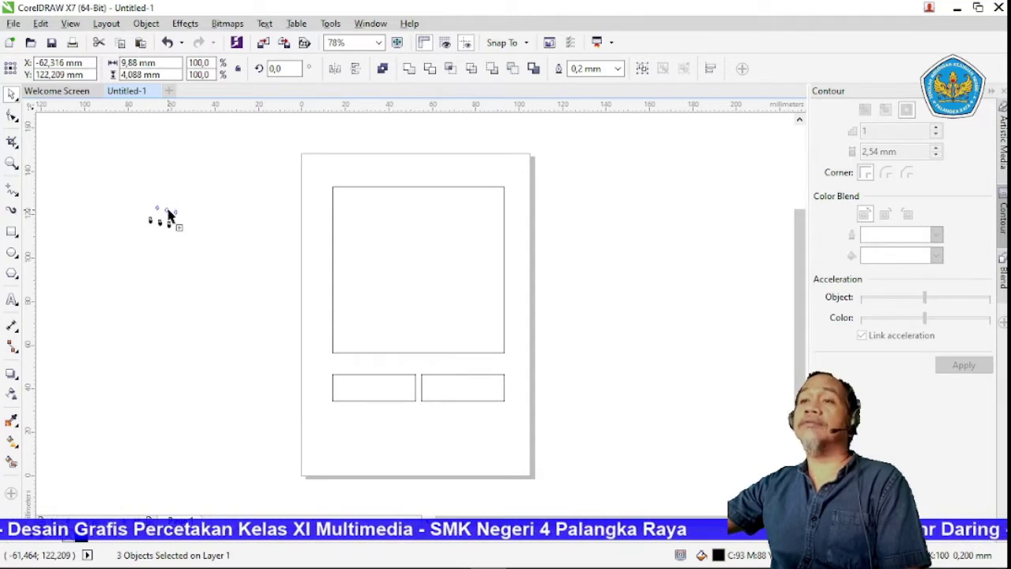
left_click(201, 201)
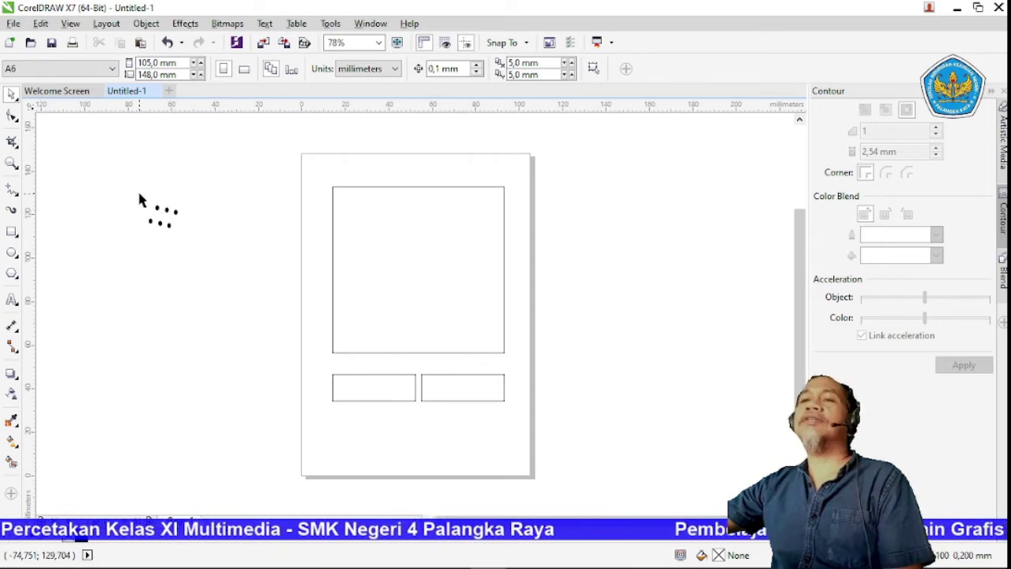
Step: Copy and paste all six dots, then move the pasted set about 10 mm right and 6 mm lower
left_click_drag(138, 193, 190, 236)
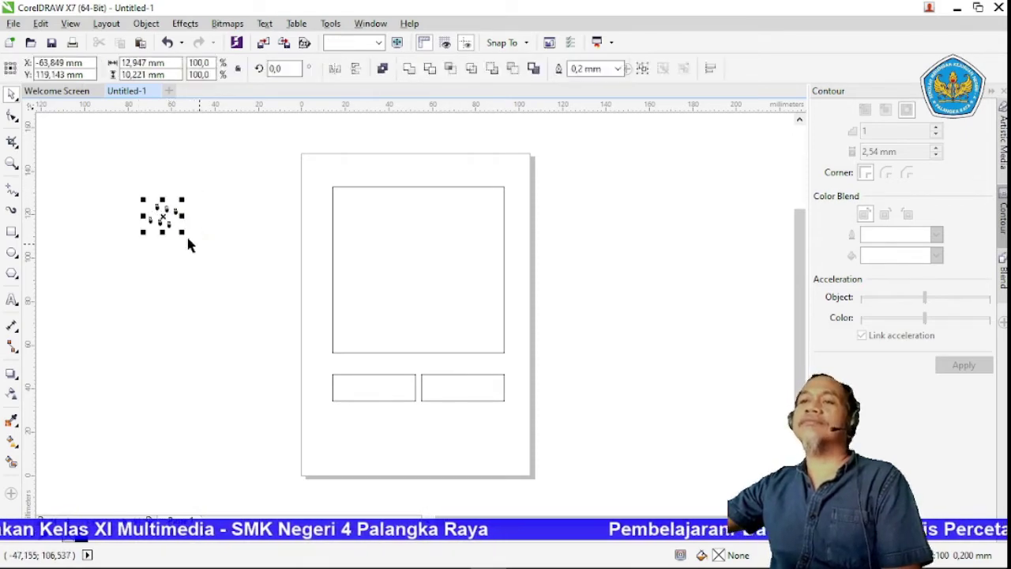
right_click(162, 218)
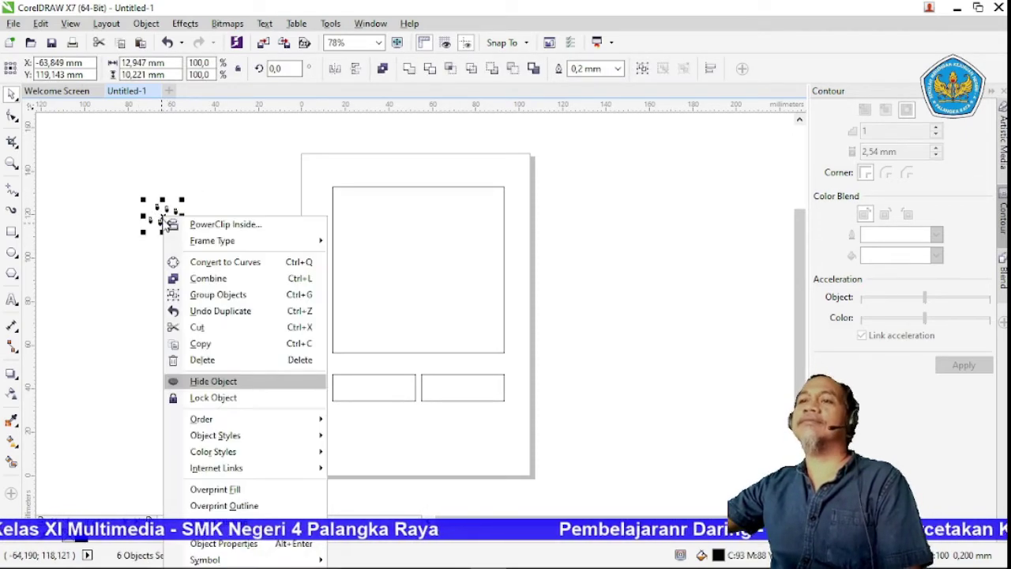
left_click(201, 345)
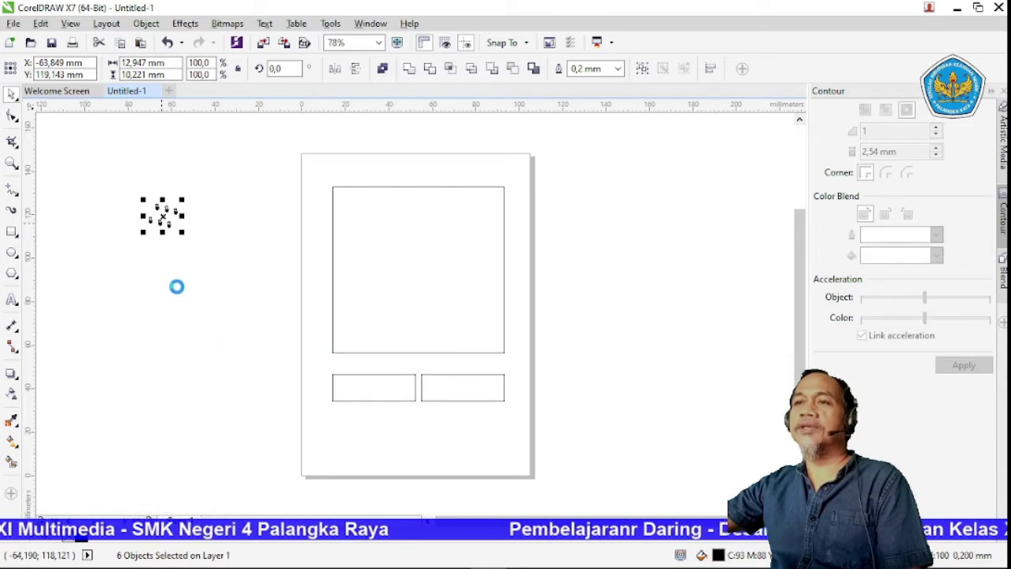
right_click(184, 177)
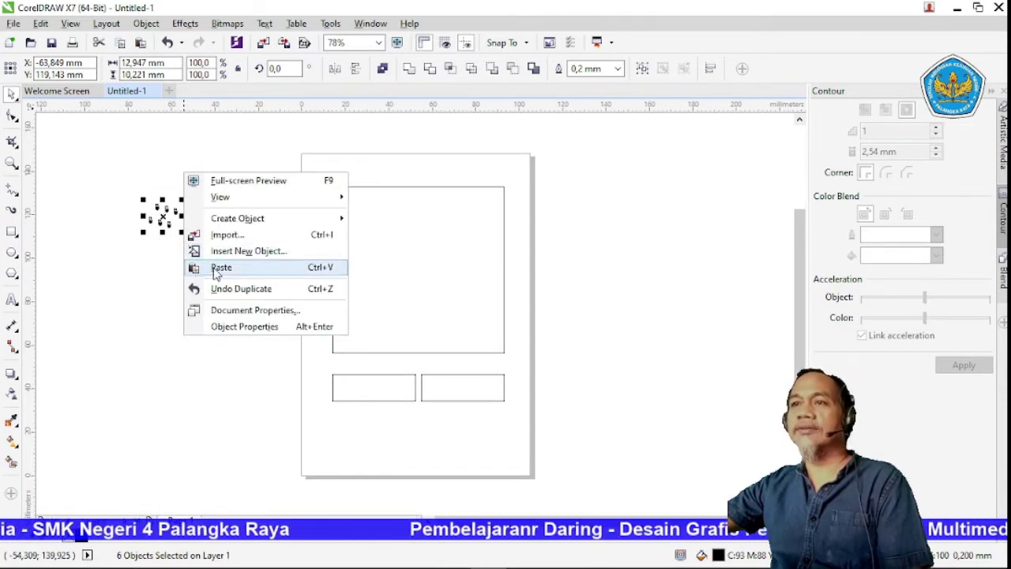
left_click(213, 267)
left_click_drag(163, 213, 181, 233)
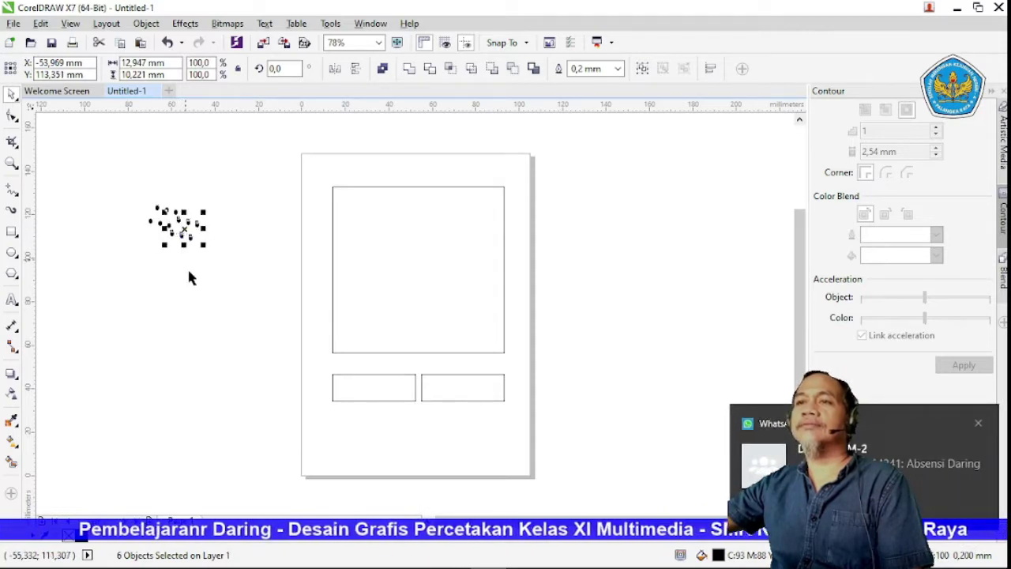
left_click(193, 274)
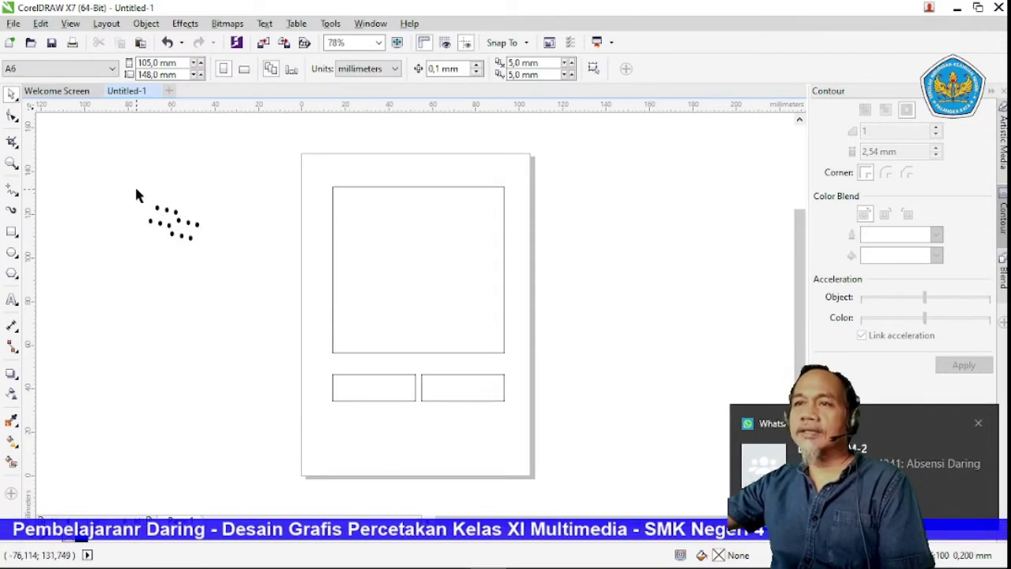
Step: Duplicate the whole dot cluster repeatedly, offsetting each overlapping copy in a different direction to build a dense, roughly round patch
left_click_drag(136, 194, 219, 284)
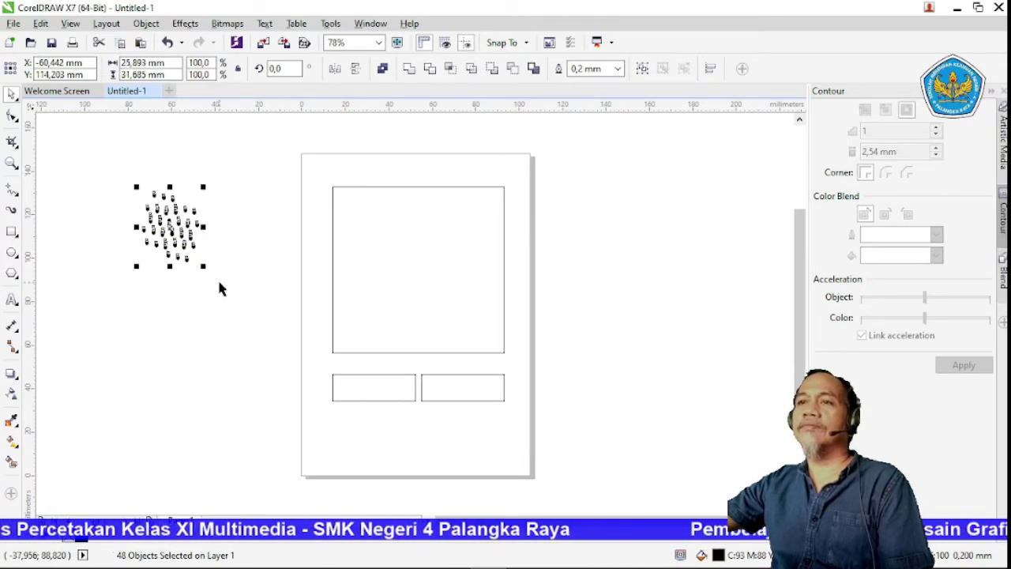
mouse_move(170, 229)
left_mouse_down()
mouse_move(202, 226)
mouse_move(189, 229)
left_mouse_up()
left_click_drag(131, 167, 235, 281)
left_click_drag(211, 247, 163, 232)
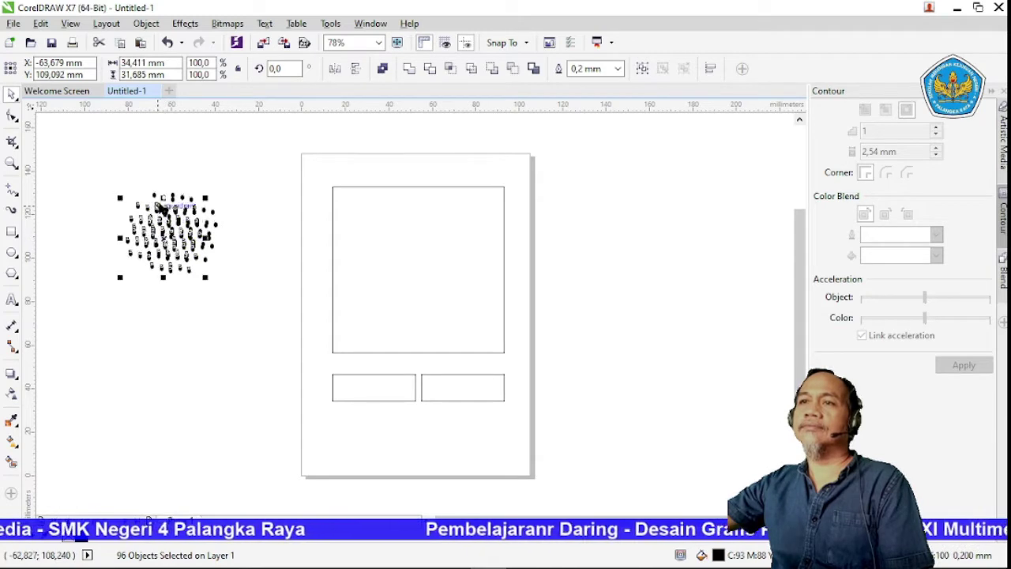
left_click_drag(116, 169, 230, 301)
left_click_drag(174, 235, 194, 261)
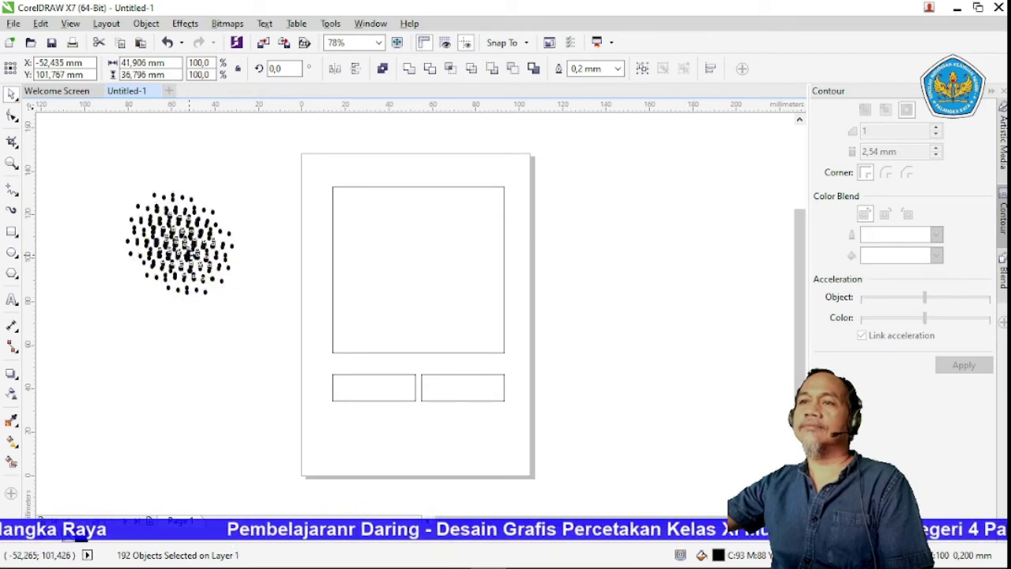
Step: Shrink the dot patch to about 38 × 36 mm and duplicate it about 14 mm right and 27 mm lower
left_click_drag(120, 184, 213, 279)
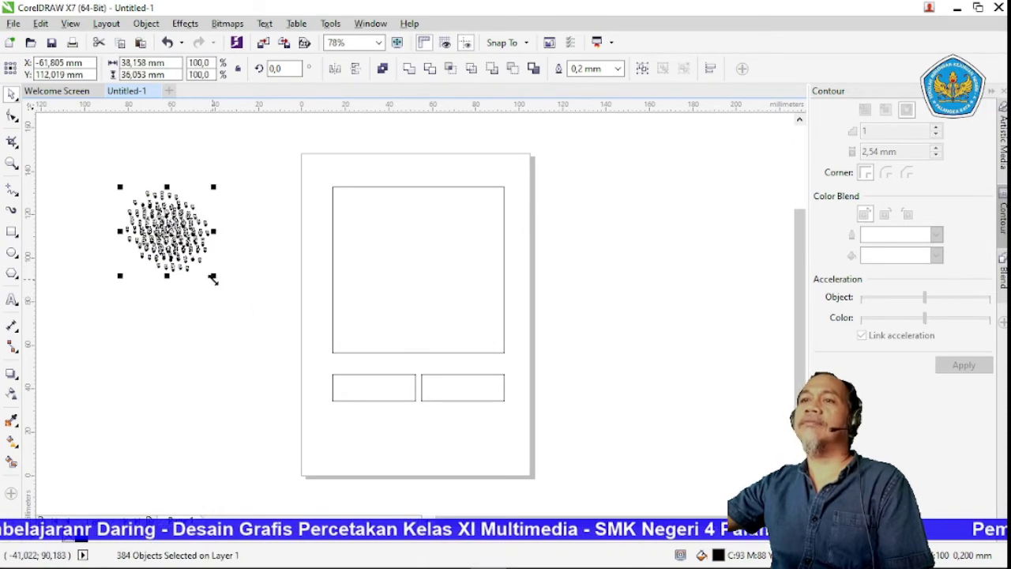
left_click(241, 305)
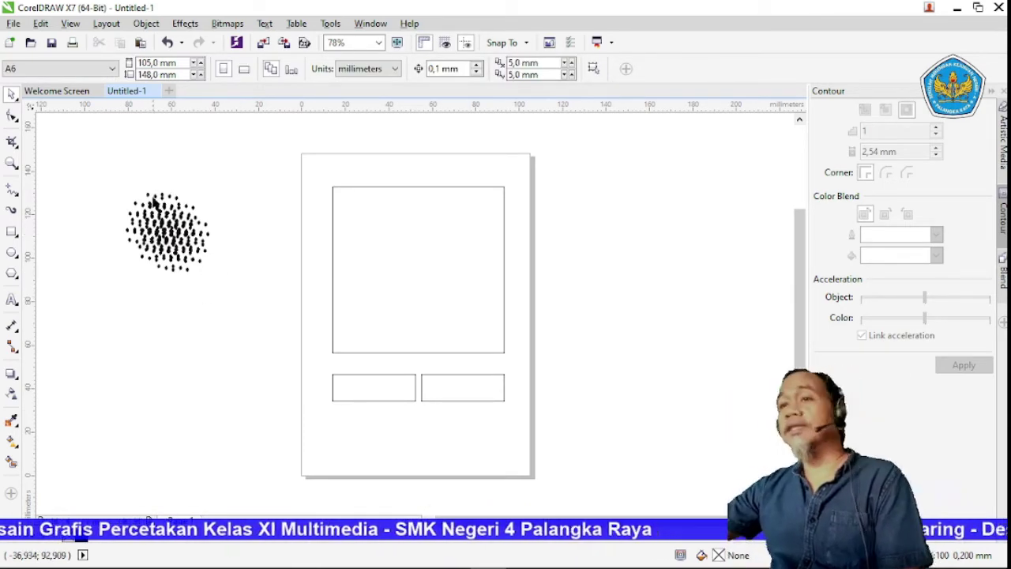
left_click_drag(116, 178, 241, 299)
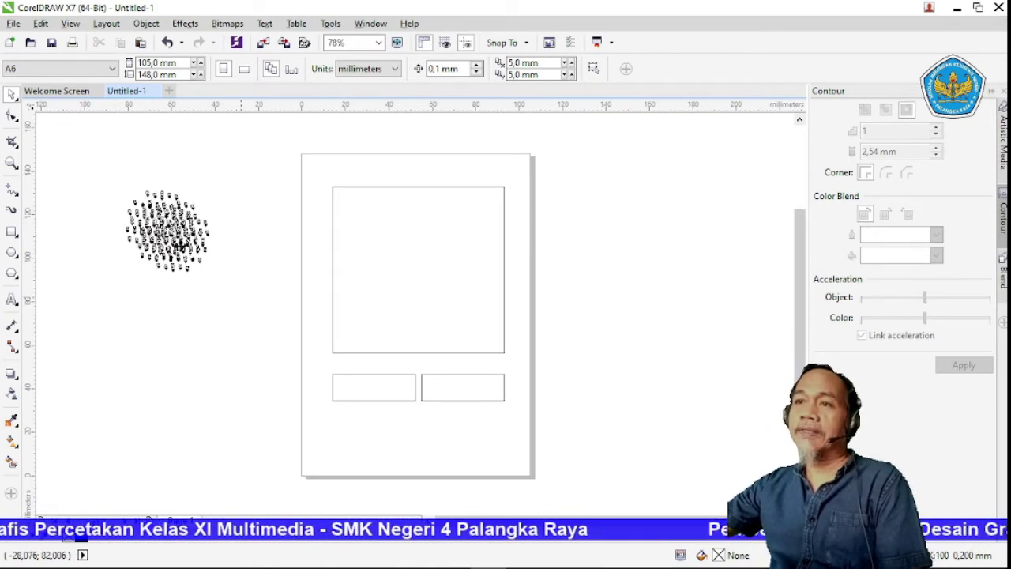
right_click(169, 237)
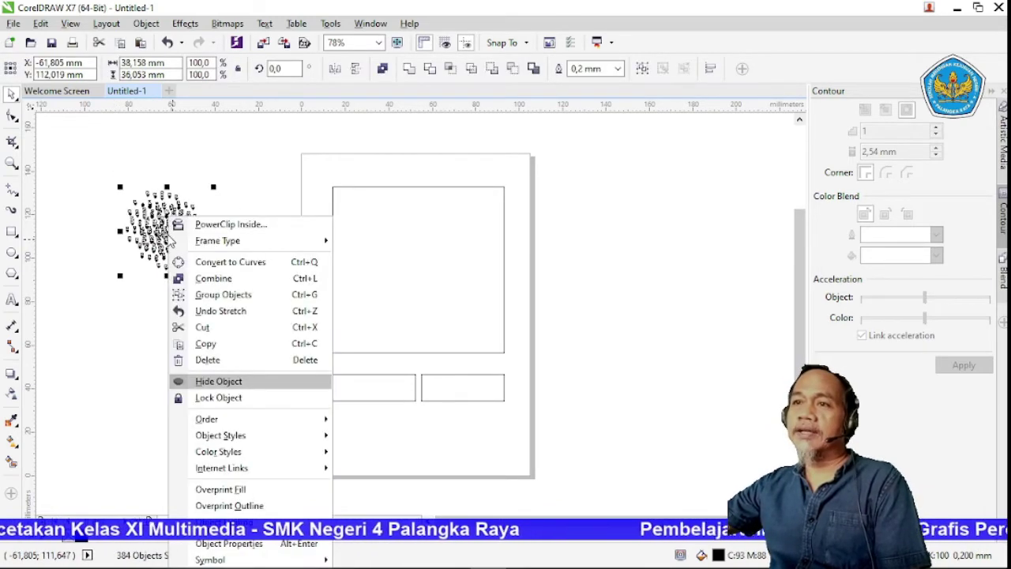
left_click(134, 334)
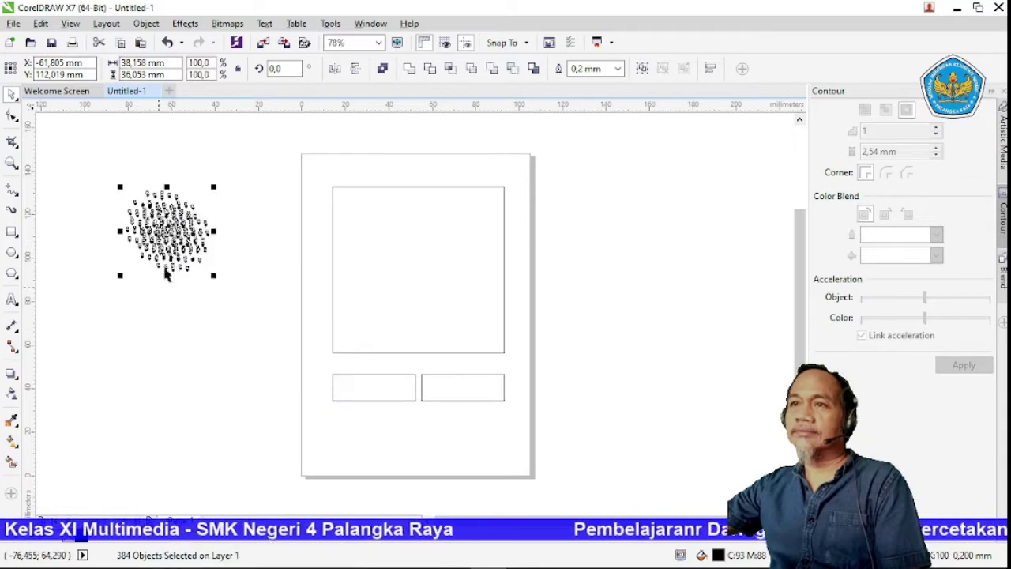
left_click_drag(170, 237, 194, 292)
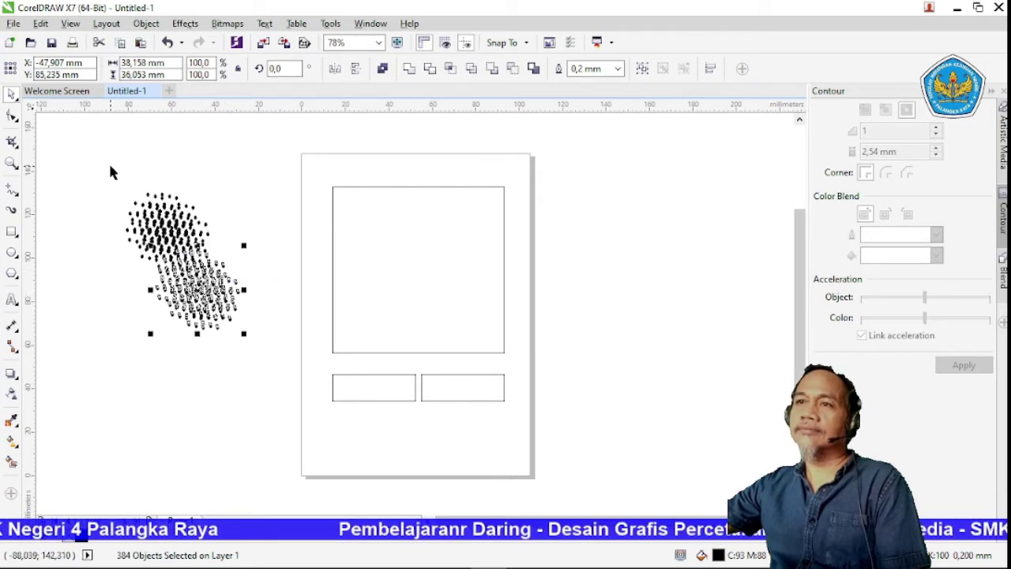
Step: Select both dot patches and duplicate them about 14 mm to the left and 12 mm lower
left_click_drag(111, 168, 278, 376)
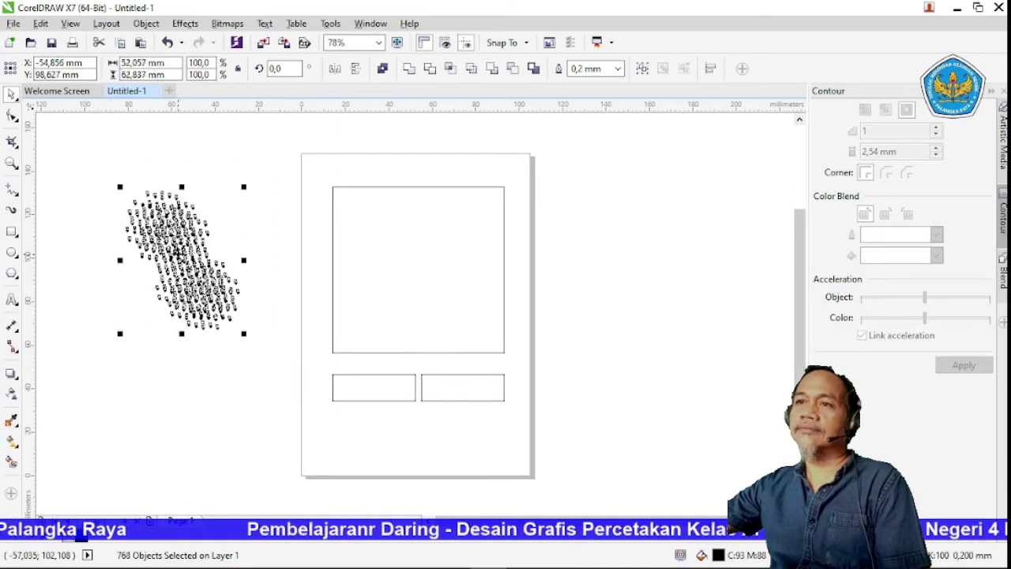
right_click(178, 253)
left_click(178, 252)
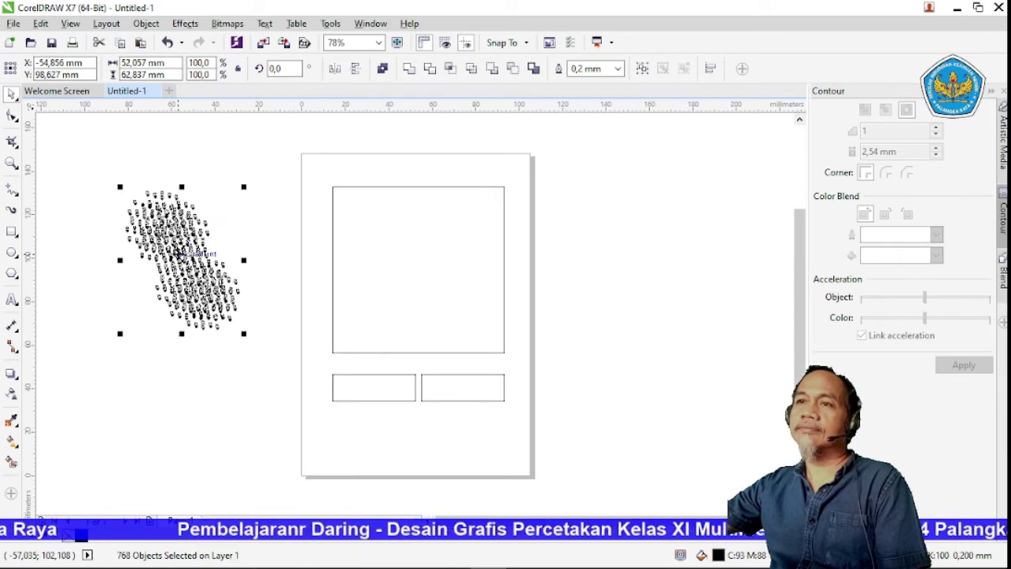
left_click_drag(178, 252, 147, 280)
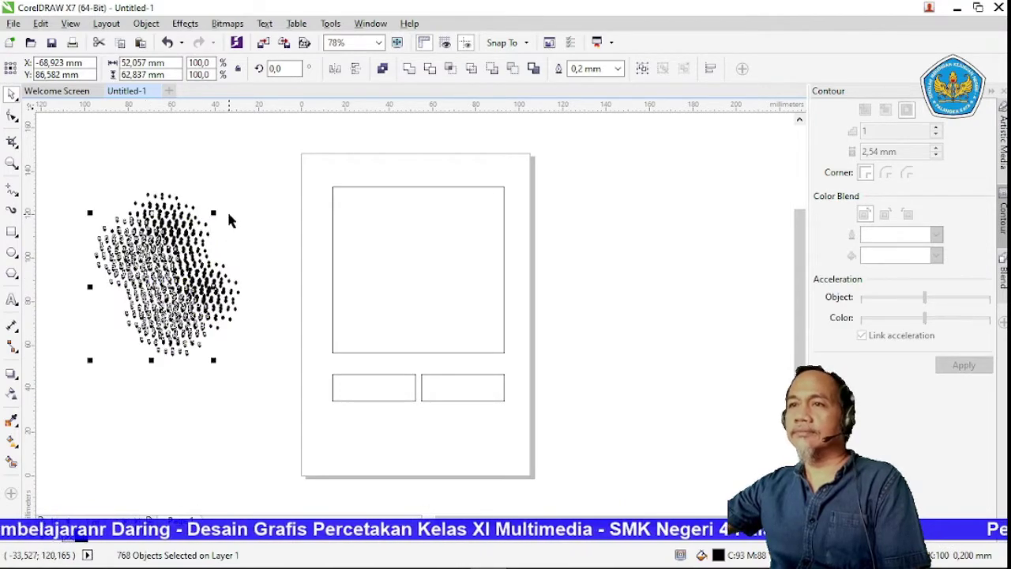
Step: Duplicate the entire dot texture about 24 mm to the right and rotate the copy by about 180°
left_click_drag(90, 165, 260, 364)
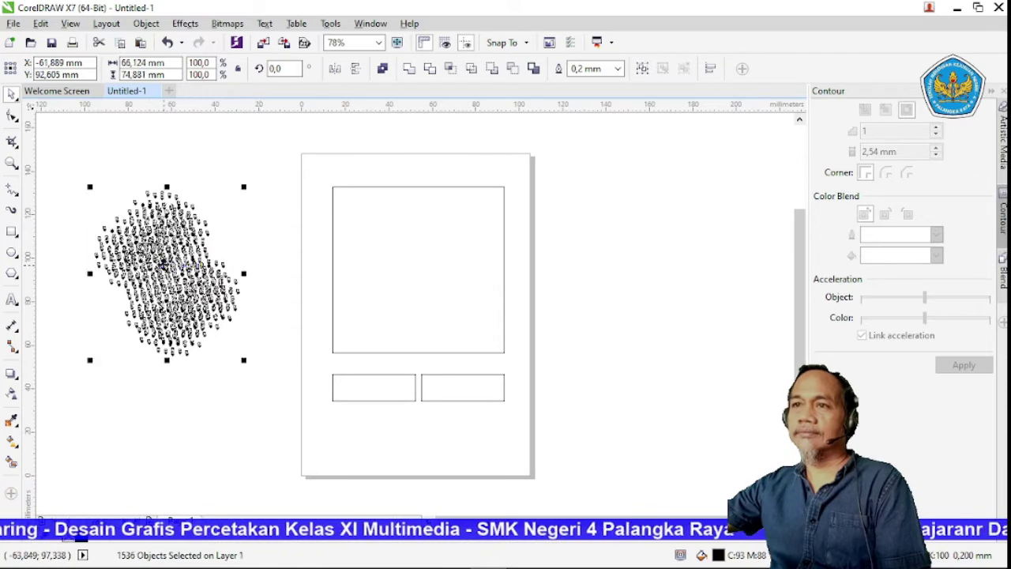
left_click_drag(163, 264, 241, 227)
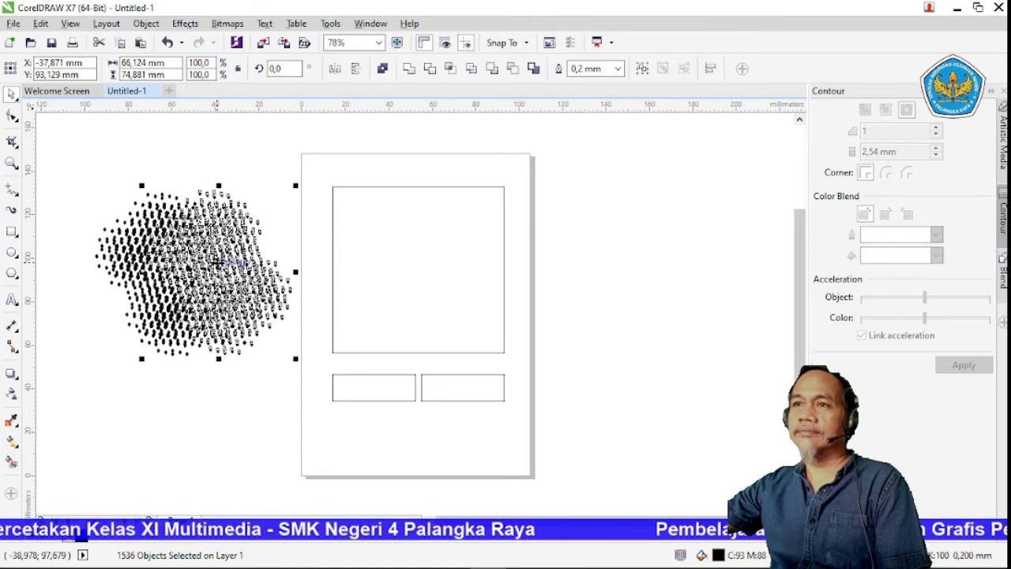
left_click(229, 234)
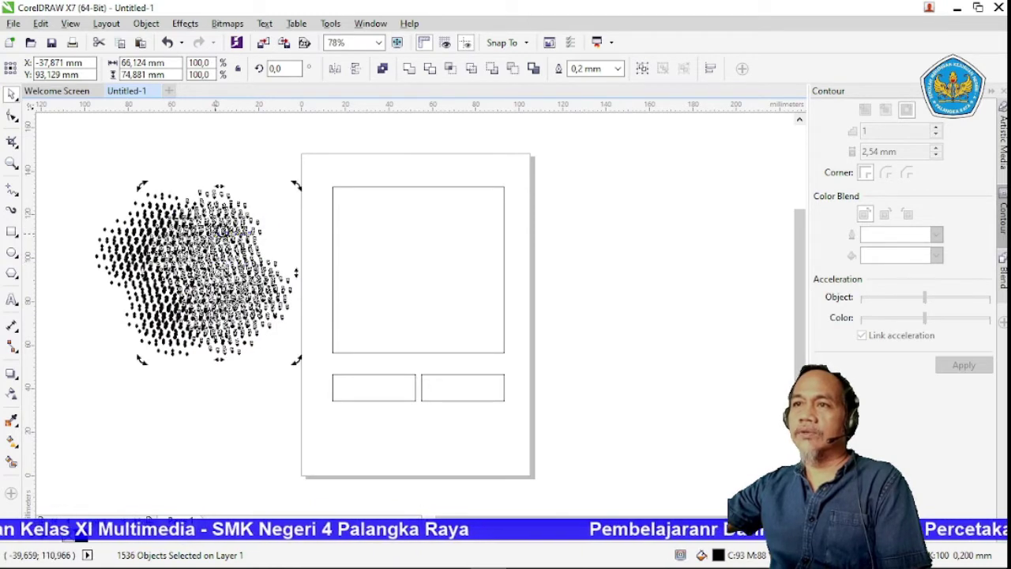
left_click_drag(292, 184, 131, 370)
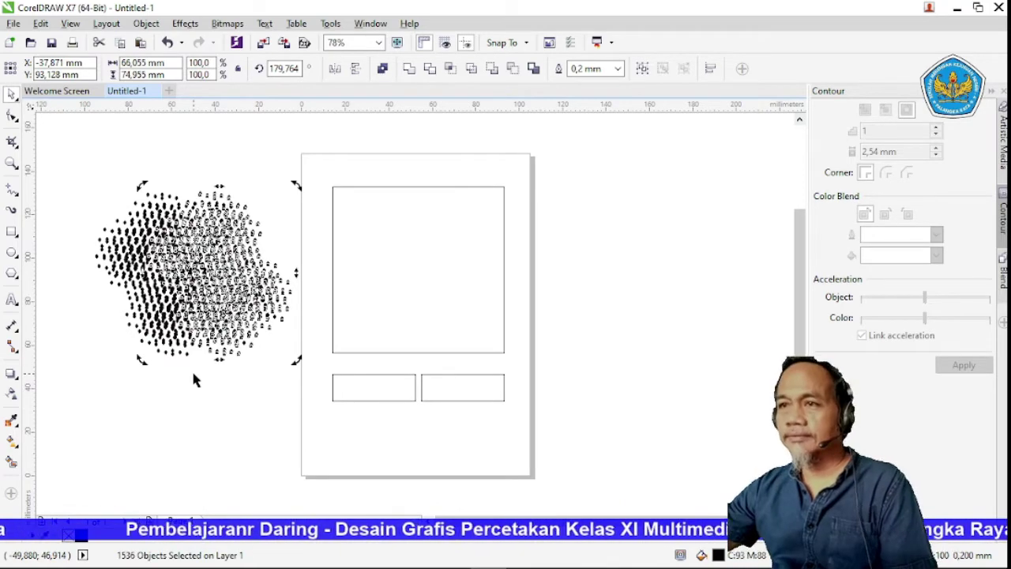
left_click(193, 376)
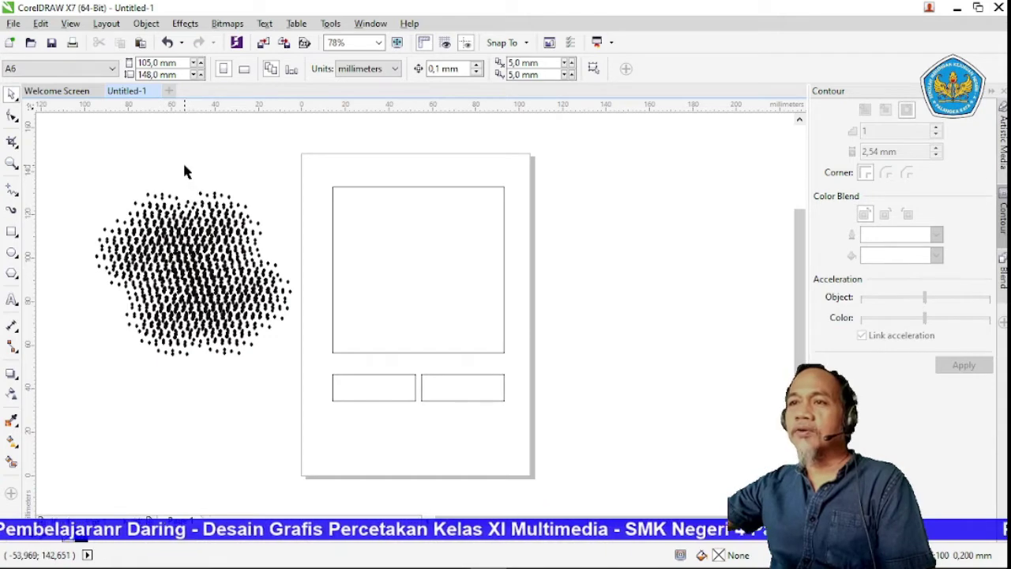
Step: Select the texture's upper-right section, about 35 × 29 mm, and duplicate it over the lower-left and upper-left gaps
left_click_drag(185, 166, 279, 261)
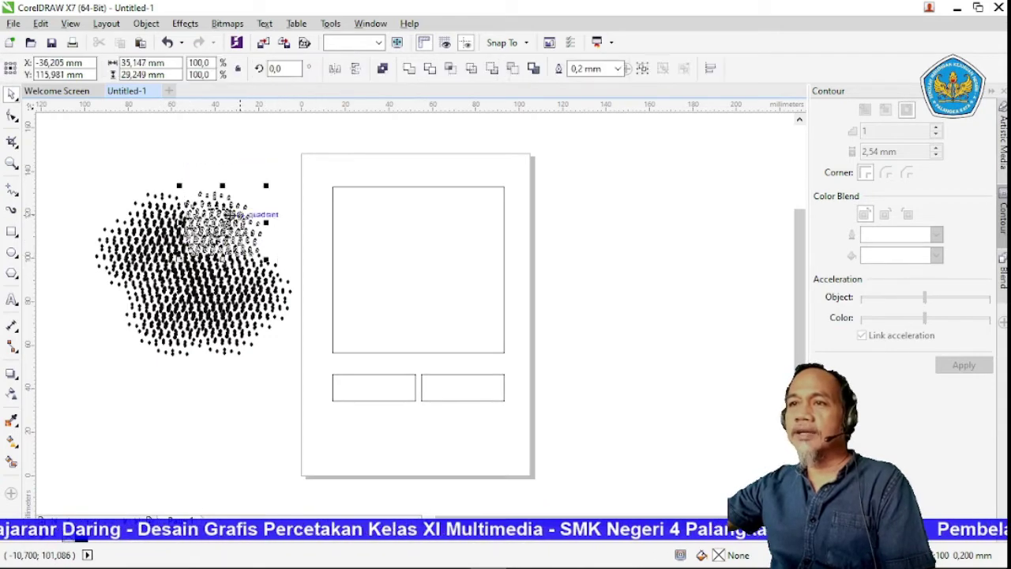
left_click_drag(225, 214, 136, 220)
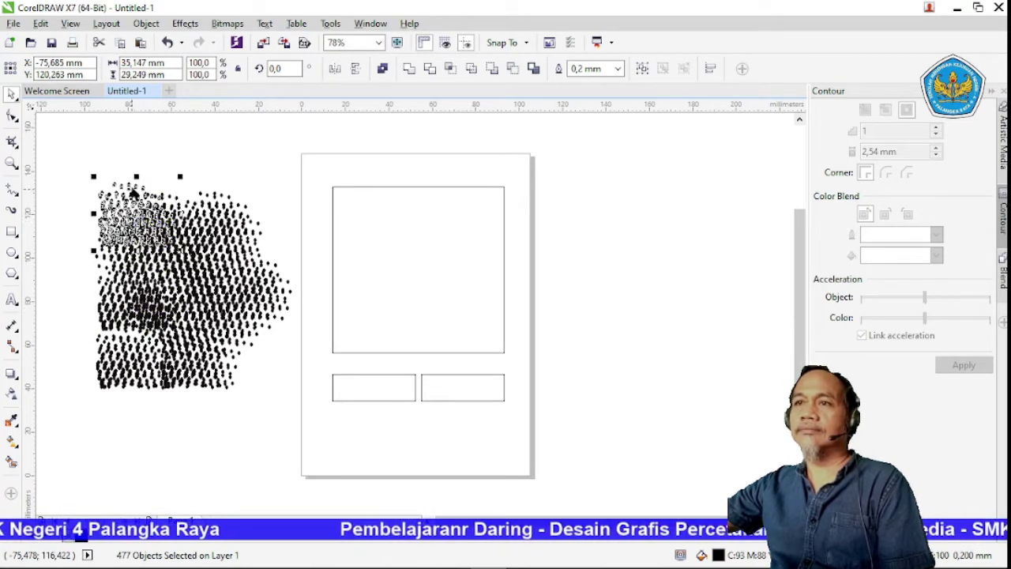
Step: Duplicate the selected dot section onto the texture's upper-right corner and rotate that copy by about 181°
left_click_drag(143, 218, 253, 229)
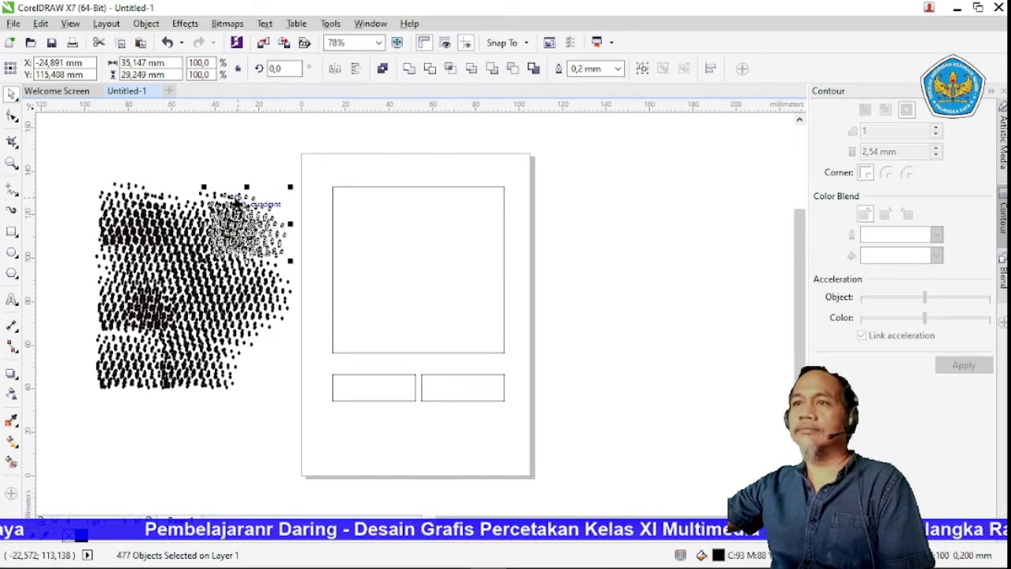
left_click(237, 204)
left_click_drag(290, 186, 296, 266)
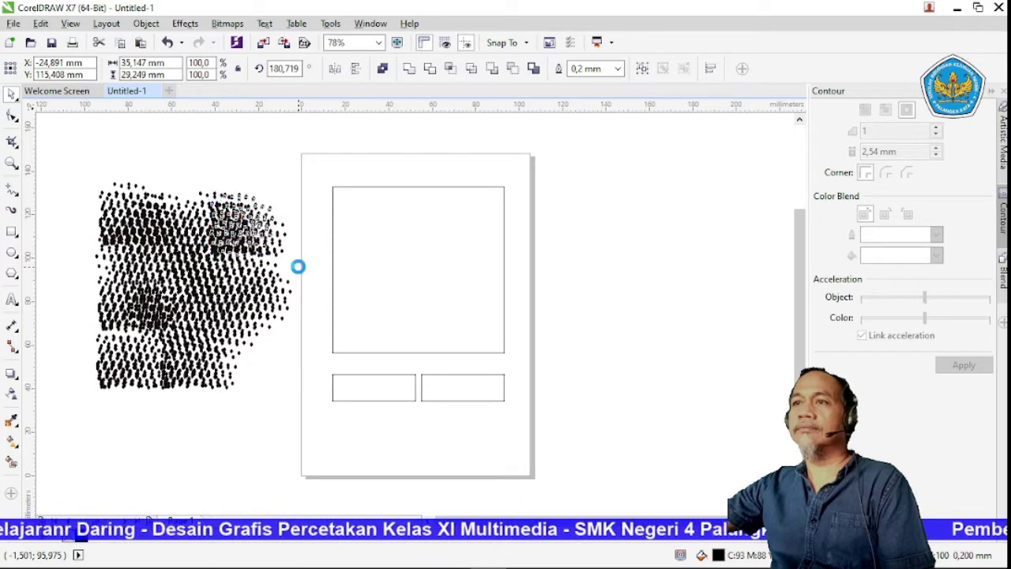
Step: Select the dot texture's lower-right section, about 41 × 43 mm, and duplicate it about 13 mm lower to extend that corner
left_click(250, 404)
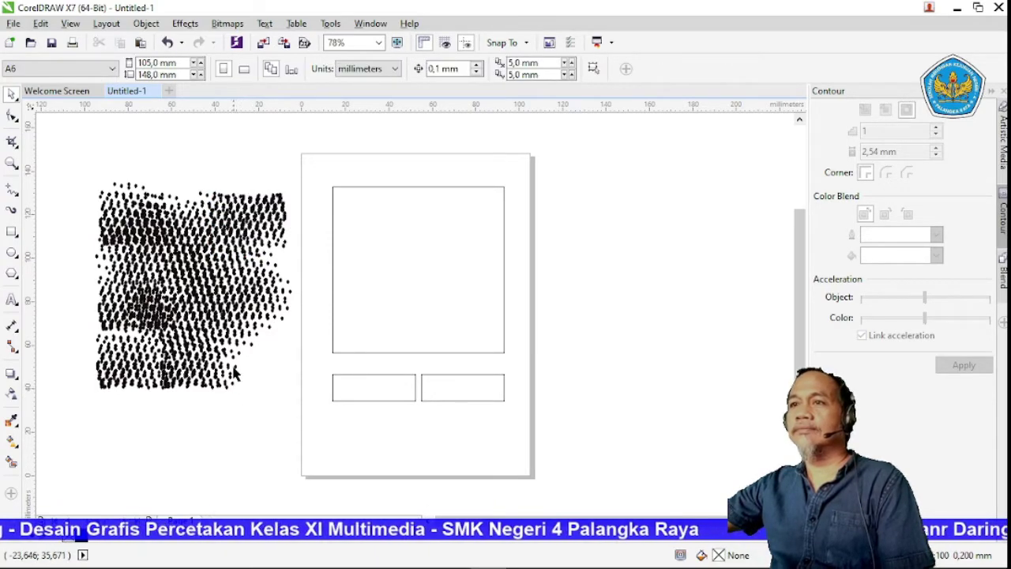
left_click(281, 316)
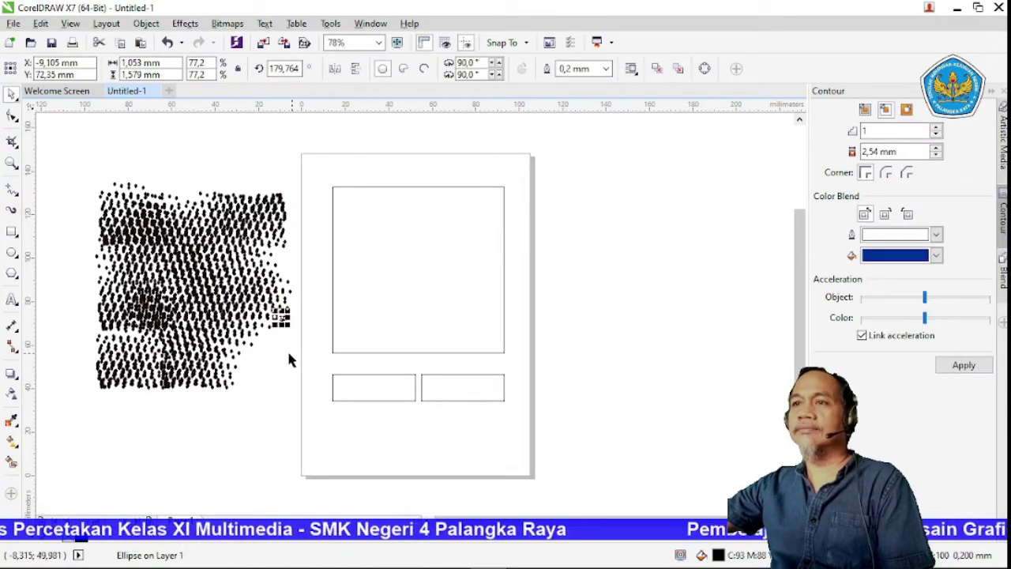
left_click_drag(287, 348, 291, 387)
mouse_move(243, 330)
left_mouse_down()
mouse_move(244, 318)
mouse_move(246, 325)
left_mouse_up()
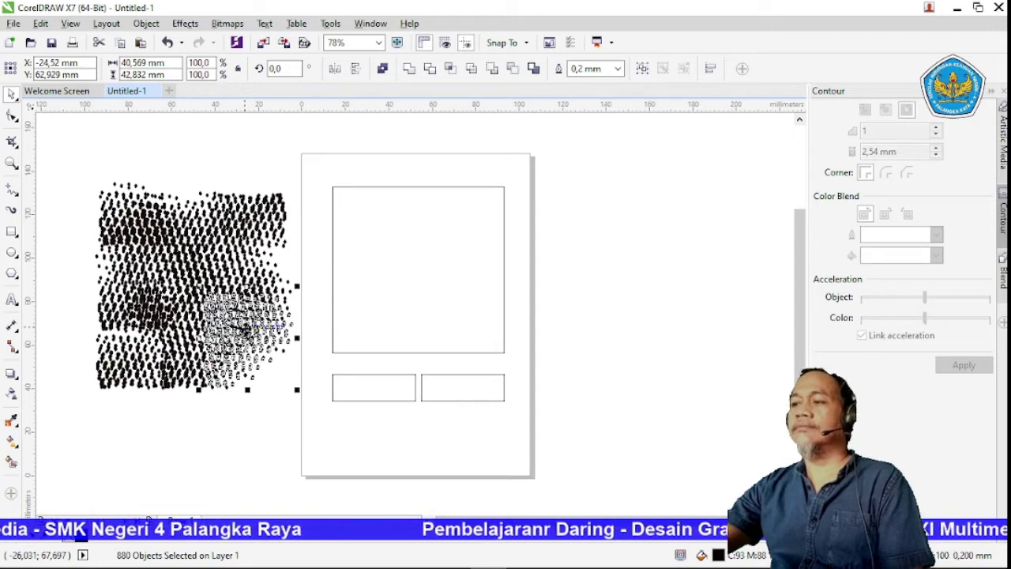
mouse_move(244, 328)
left_mouse_down()
mouse_move(233, 306)
mouse_move(236, 324)
mouse_move(260, 327)
mouse_move(237, 316)
mouse_move(247, 307)
left_mouse_up()
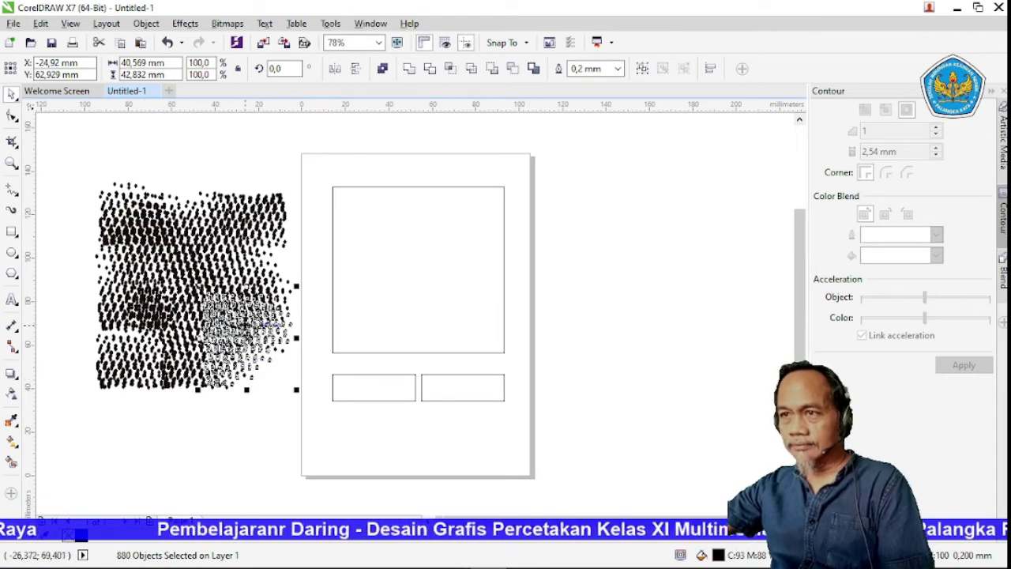
mouse_move(263, 325)
left_mouse_down()
mouse_move(230, 357)
mouse_move(247, 376)
mouse_move(279, 375)
left_mouse_up()
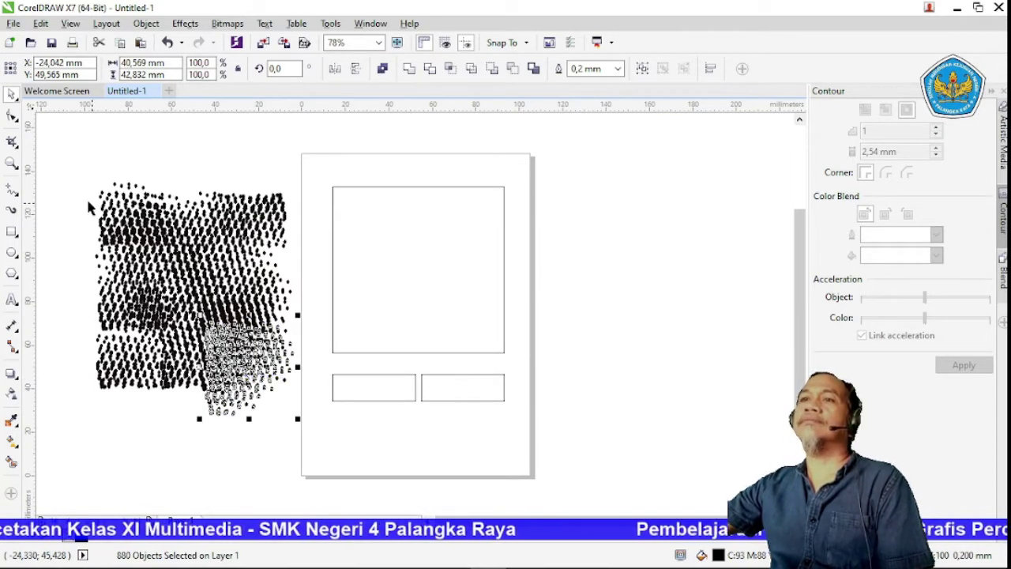
Step: Duplicate the page's large rectangle over the dot texture, about 105 mm to the left and 10 mm lower
left_click(342, 188)
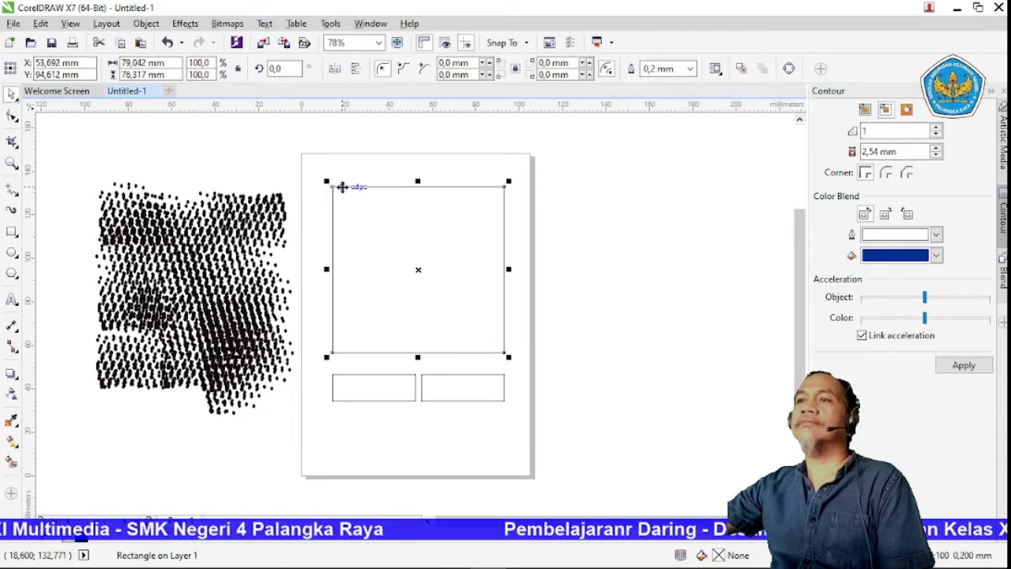
right_click(342, 190)
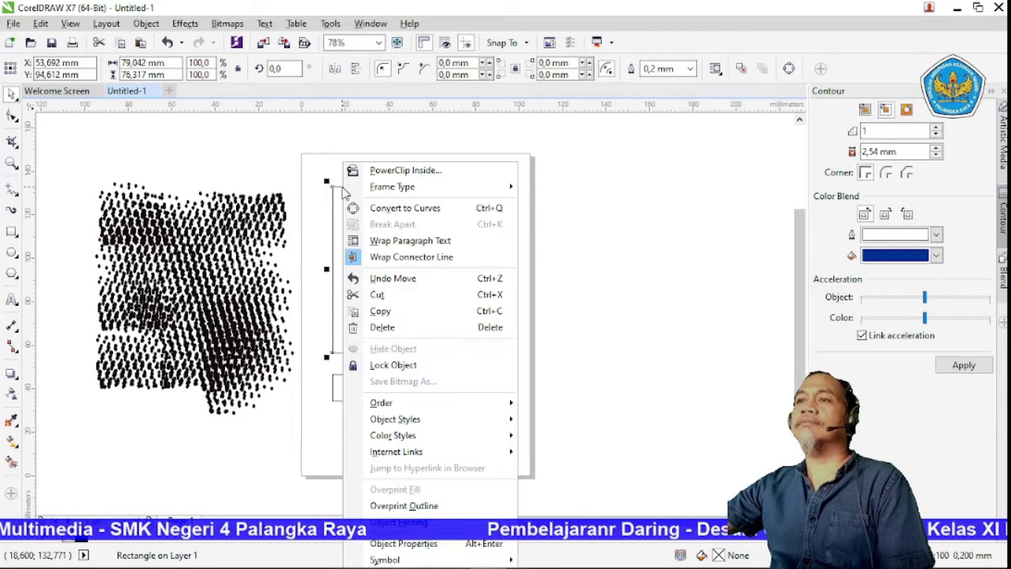
left_click(394, 311)
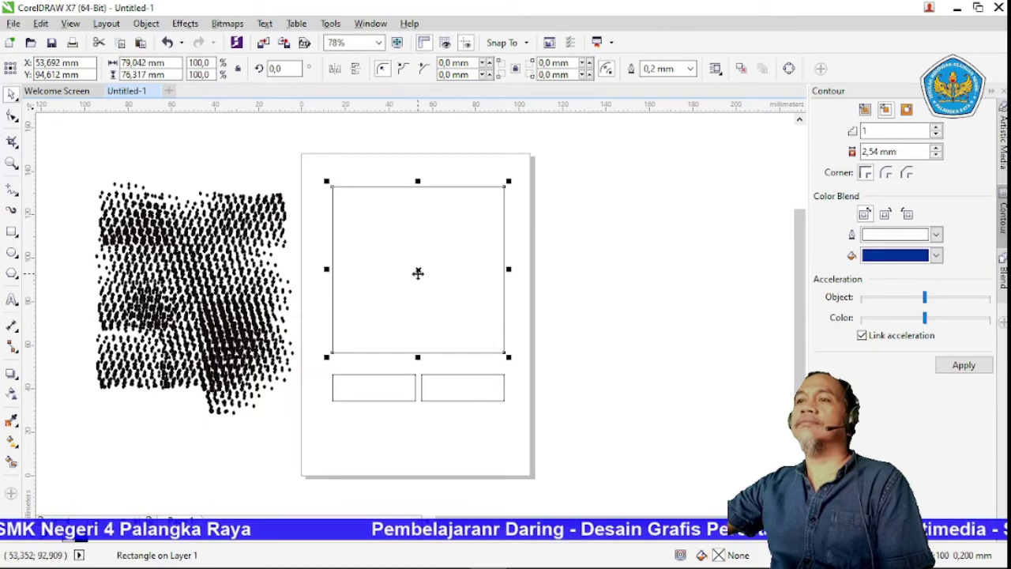
left_click_drag(417, 272, 190, 301)
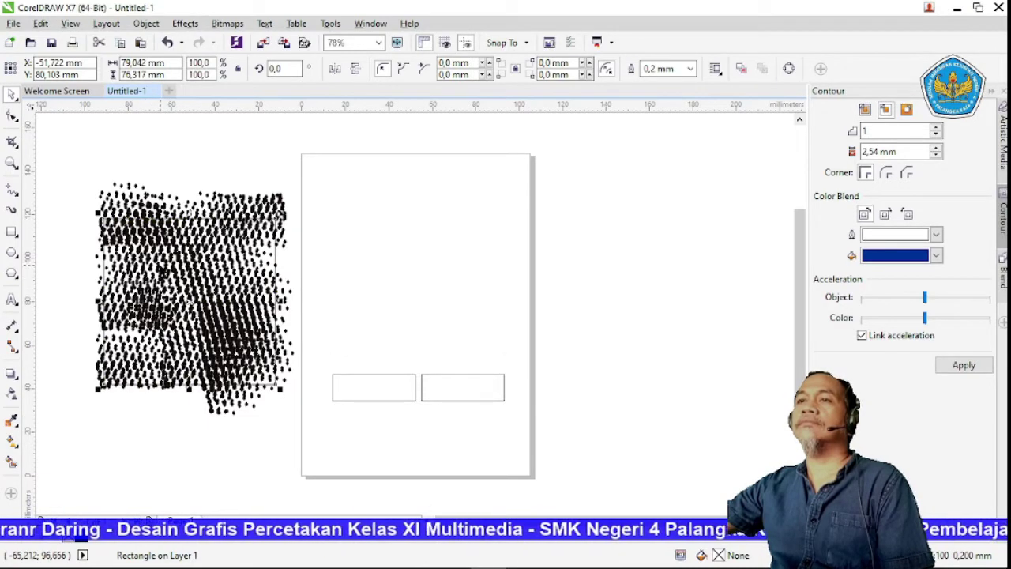
left_click(167, 45)
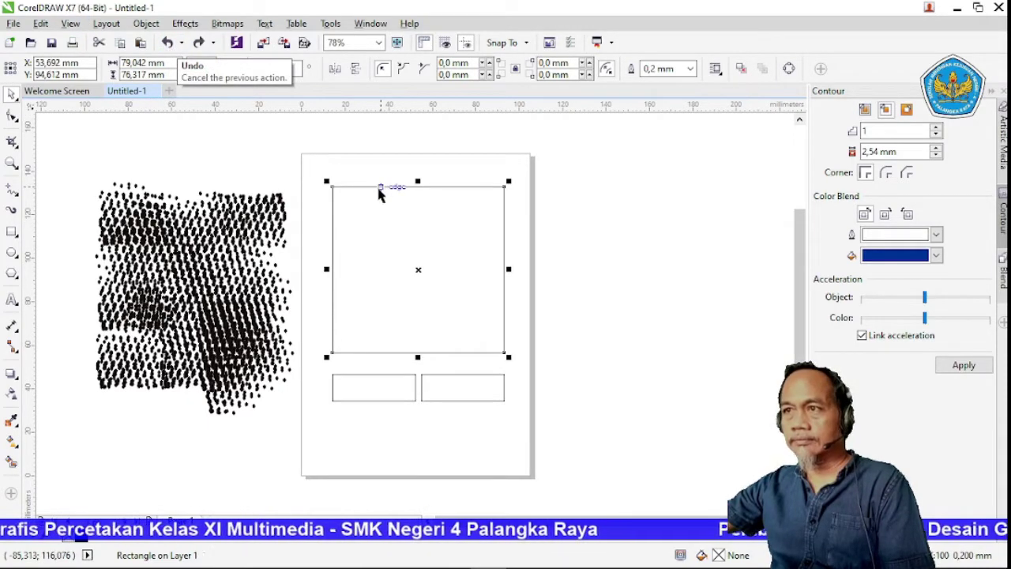
left_click_drag(379, 187, 147, 207)
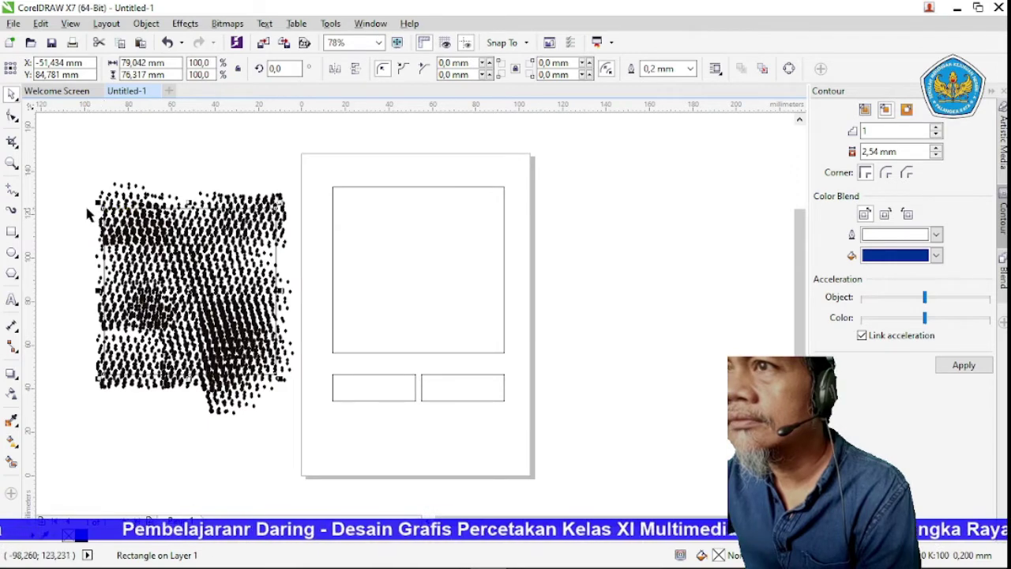
Step: Select the dots inside the rectangle copy, about 76 × 76 mm, and move them into the page's large rectangle
left_click_drag(87, 210, 165, 299)
left_click_drag(275, 298, 261, 374)
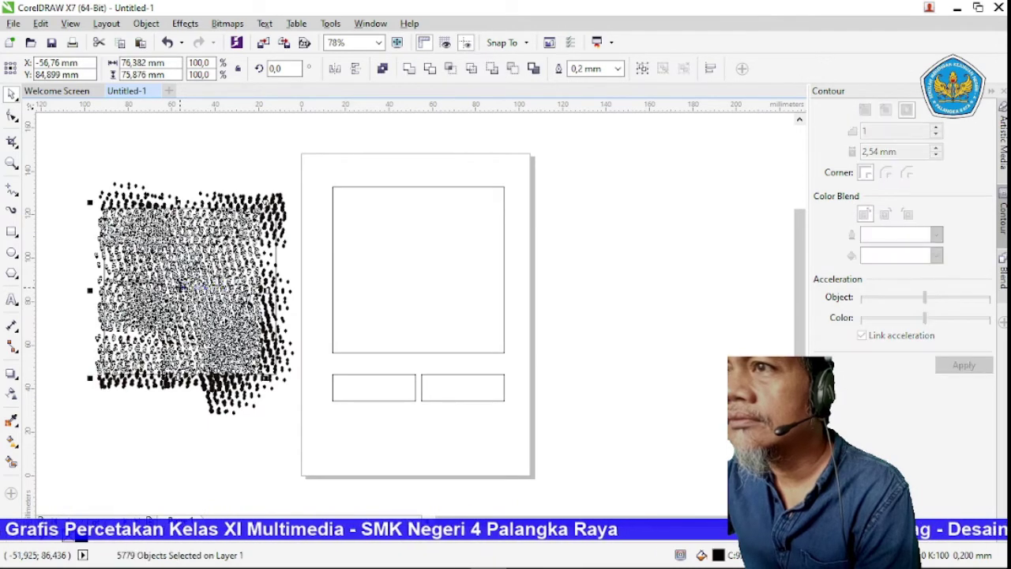
mouse_move(186, 285)
left_mouse_down()
mouse_move(431, 259)
mouse_move(420, 269)
left_mouse_up()
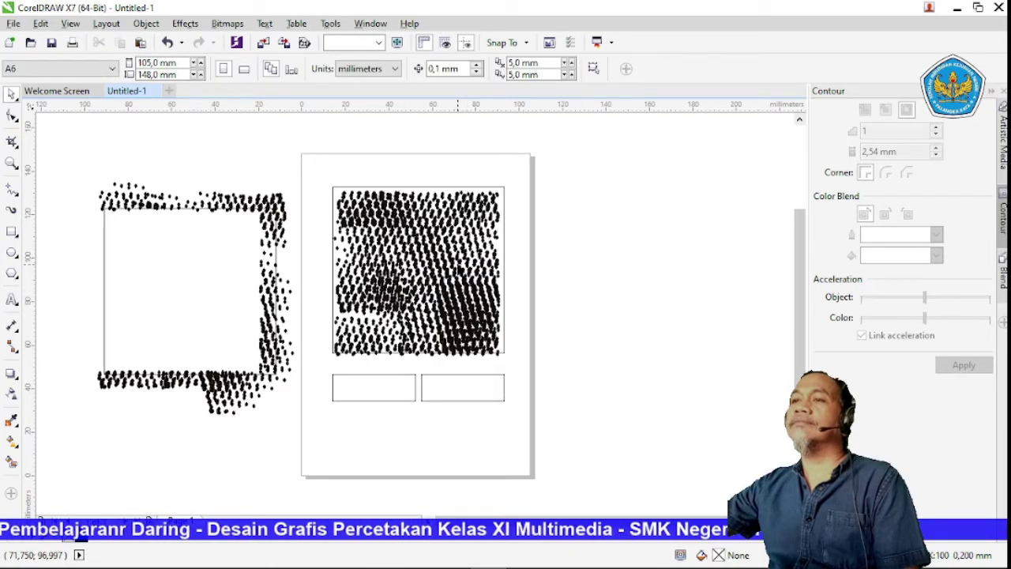
left_click(337, 194)
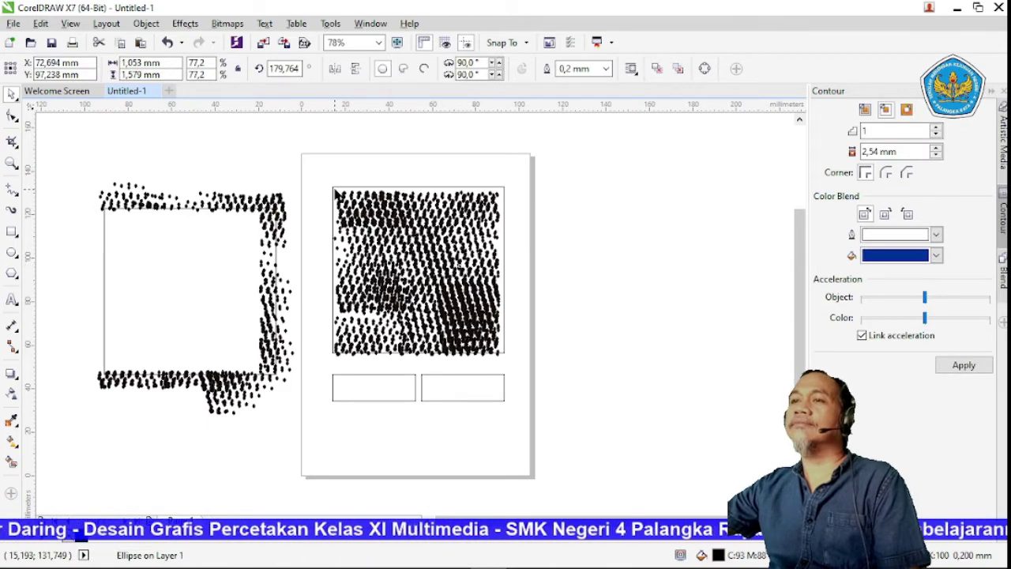
key("Escape")
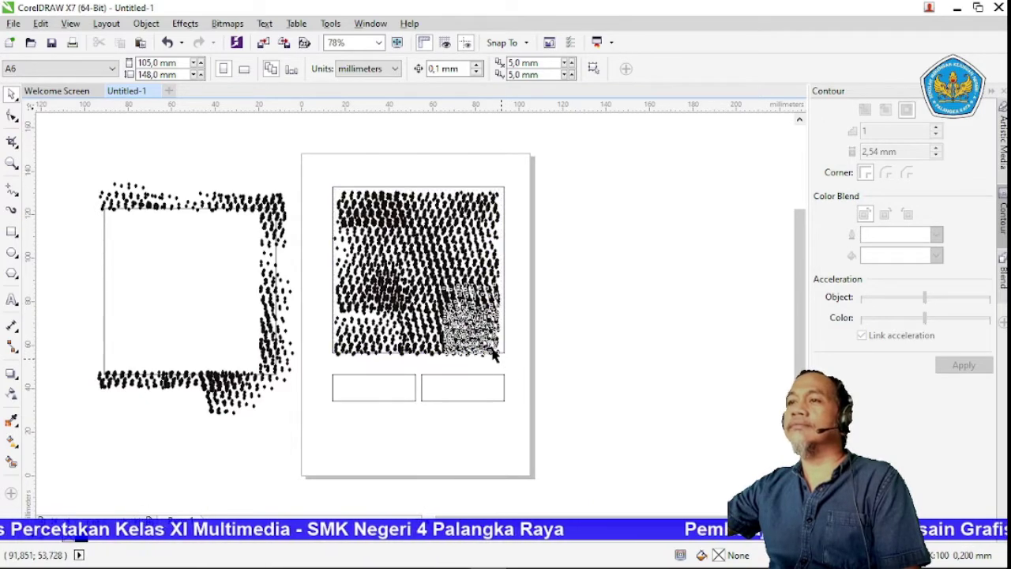
Step: Stretch the dot block horizontally on both sides to about 79 mm so it spans the large rectangle's width
left_click(445, 301)
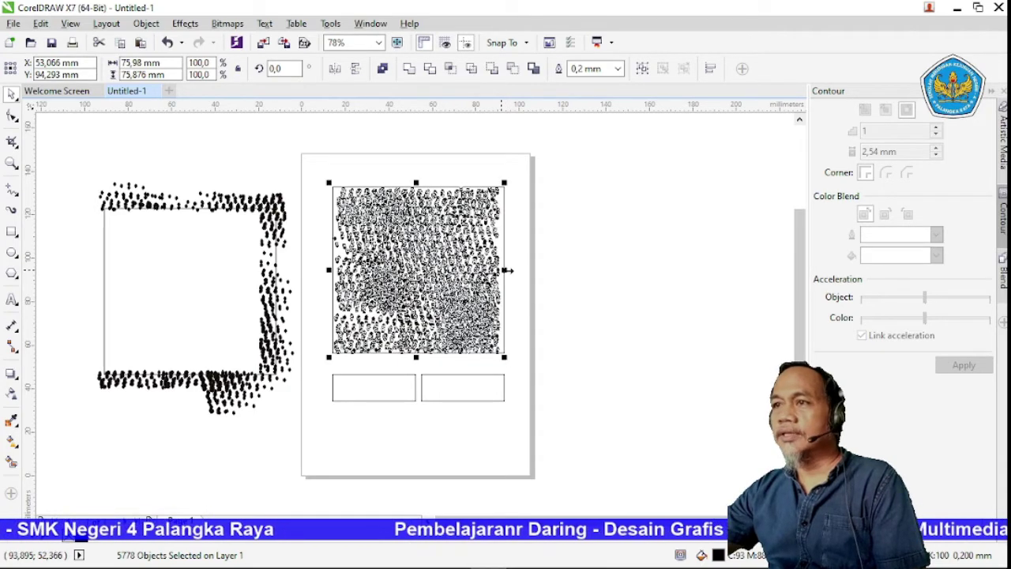
mouse_move(508, 270)
left_mouse_down()
mouse_move(516, 269)
mouse_move(503, 271)
left_mouse_up()
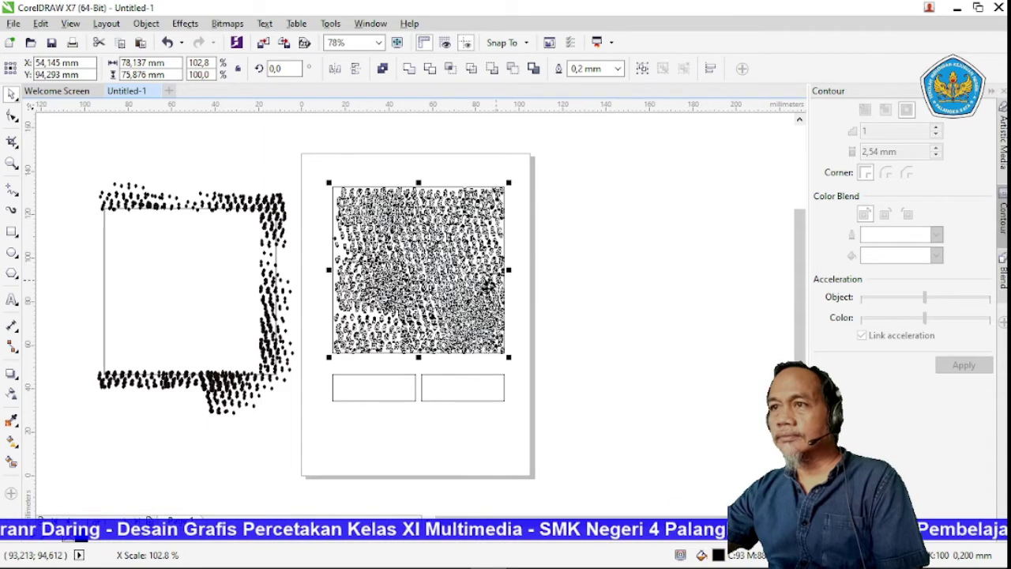
left_click_drag(327, 269, 323, 270)
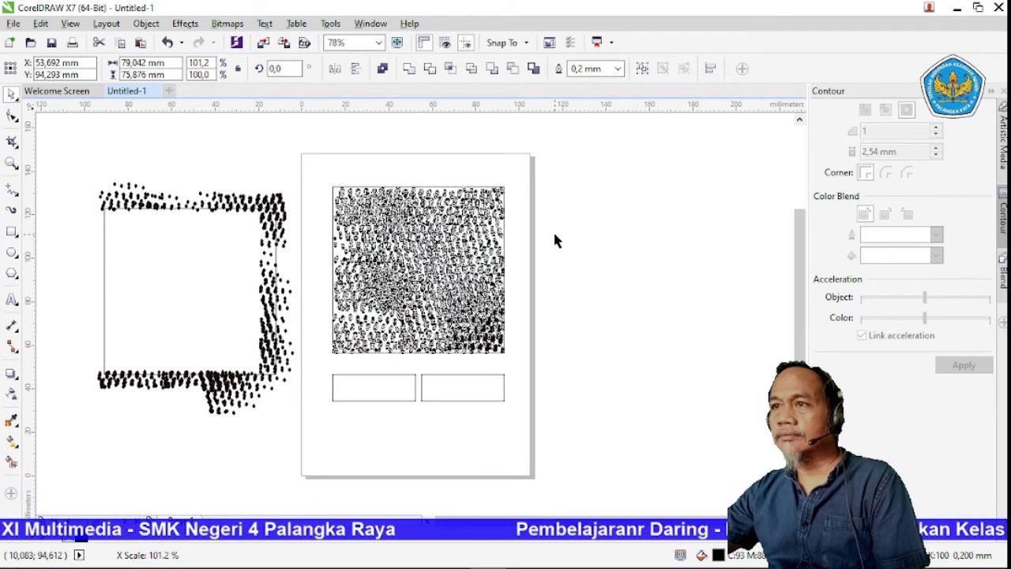
left_click(239, 170)
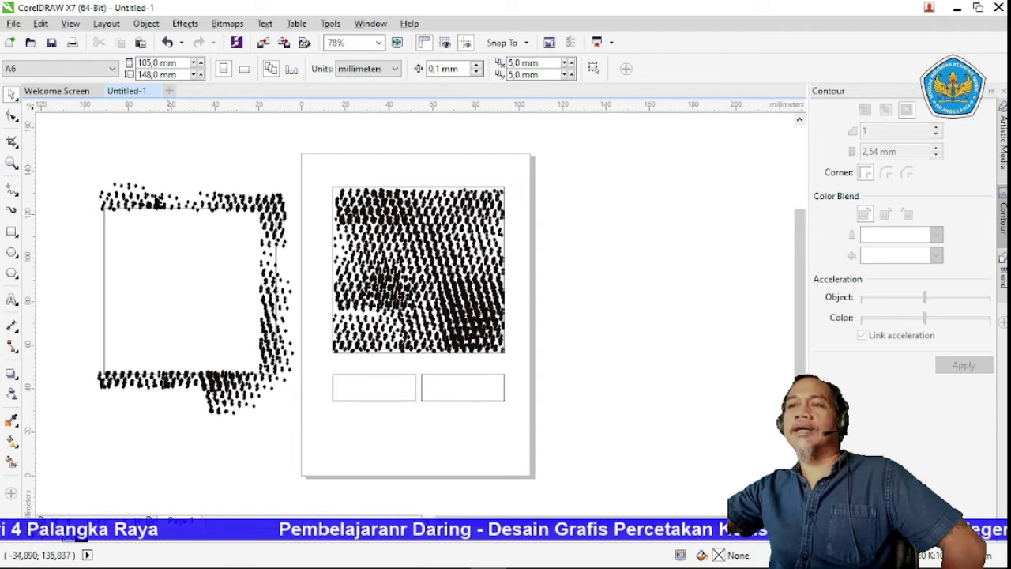
Step: Delete the leftover dots and the rectangle copy beside the page
left_click_drag(87, 171, 296, 425)
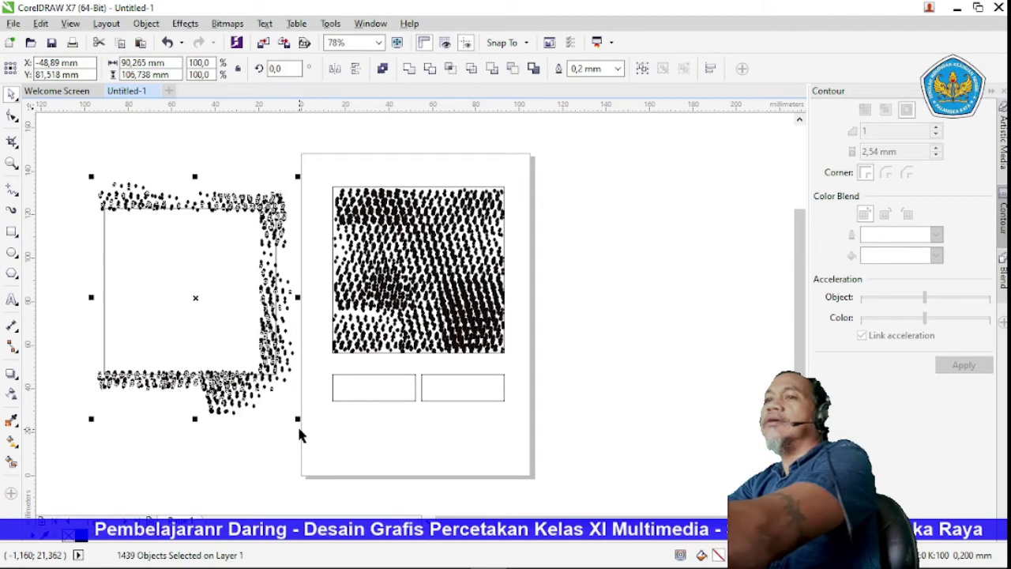
key("Delete")
left_click(269, 254)
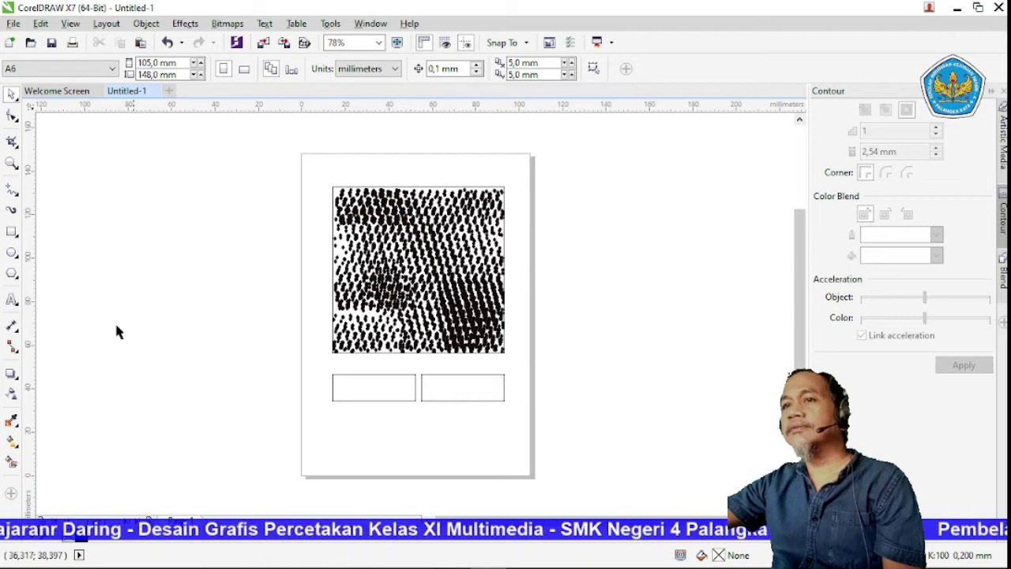
Step: Add artistic text in the empty area beside the page, reading "Nama :" followed by the person's name
left_click(12, 301)
left_click(12, 302)
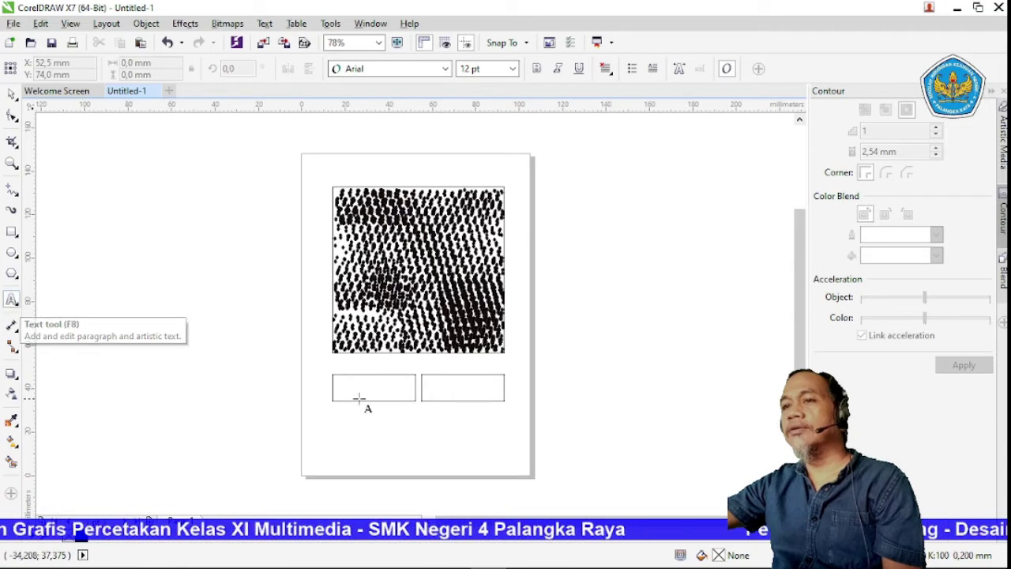
left_click(183, 367)
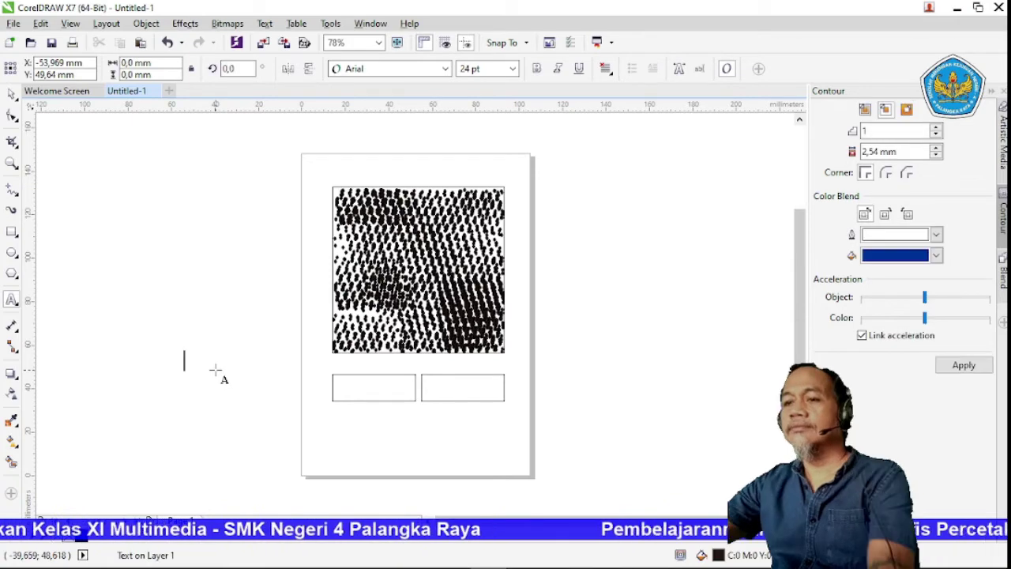
type("Nama")
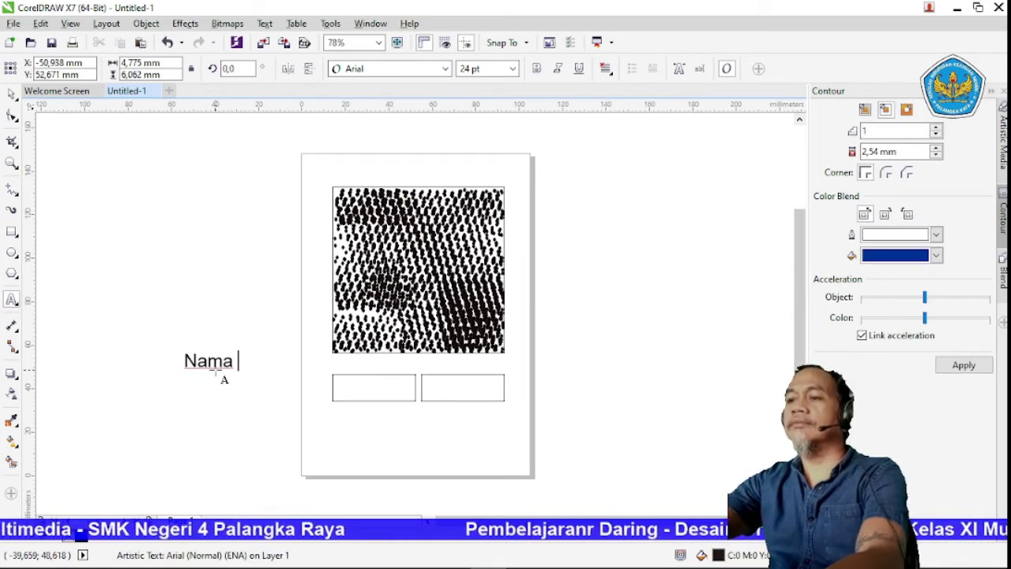
type(" ;")
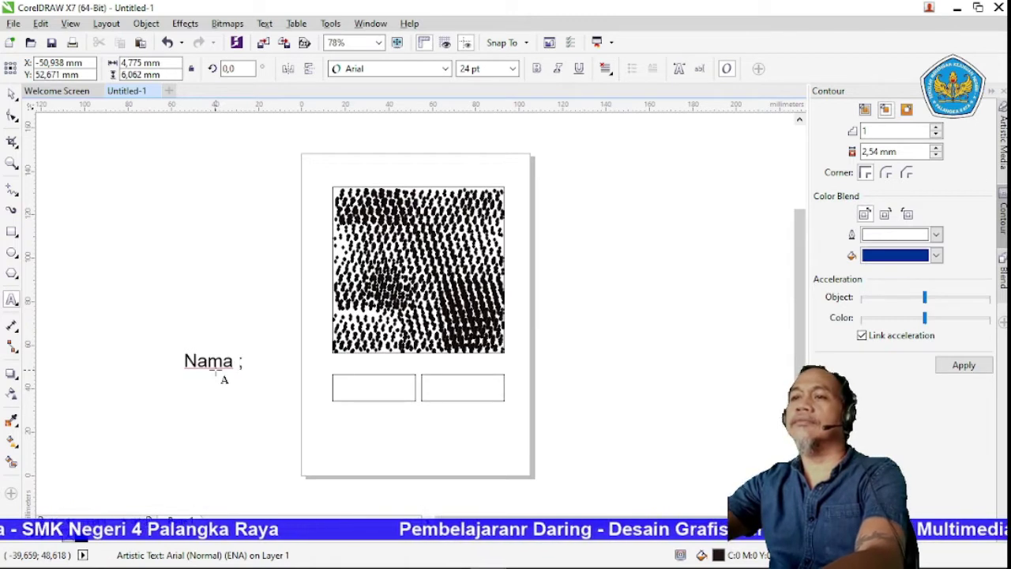
key("BackSpace")
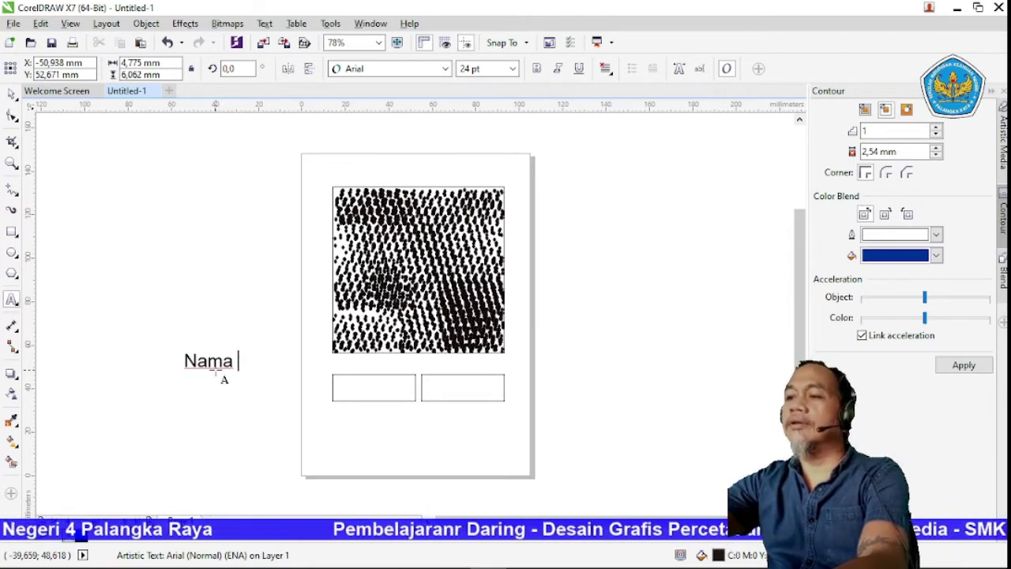
type(":")
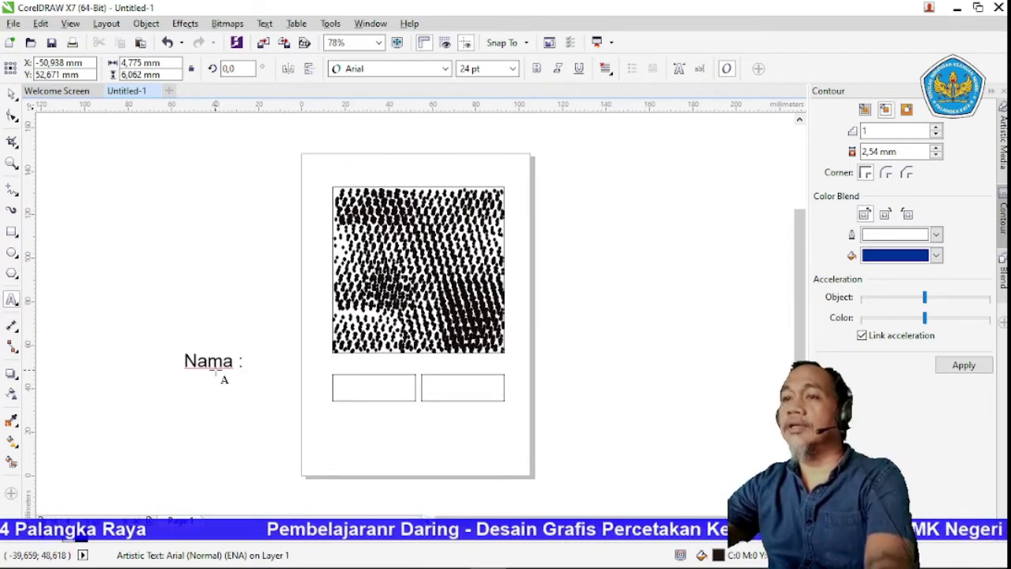
type(" Tria")
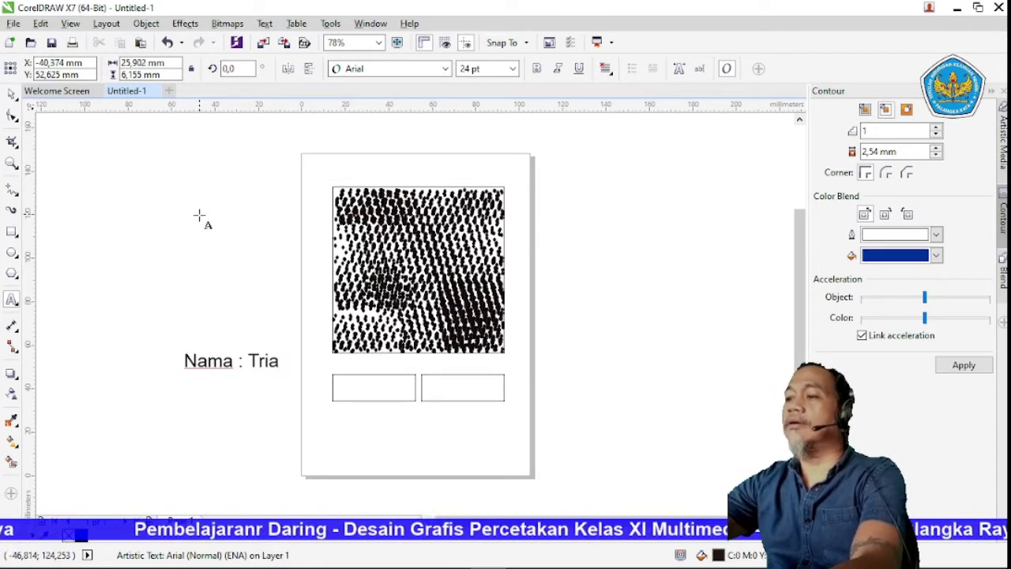
Step: Add a second line to the name text reading "Kls : XI MM", with its colon spaced to line up under the first line's
key("Escape")
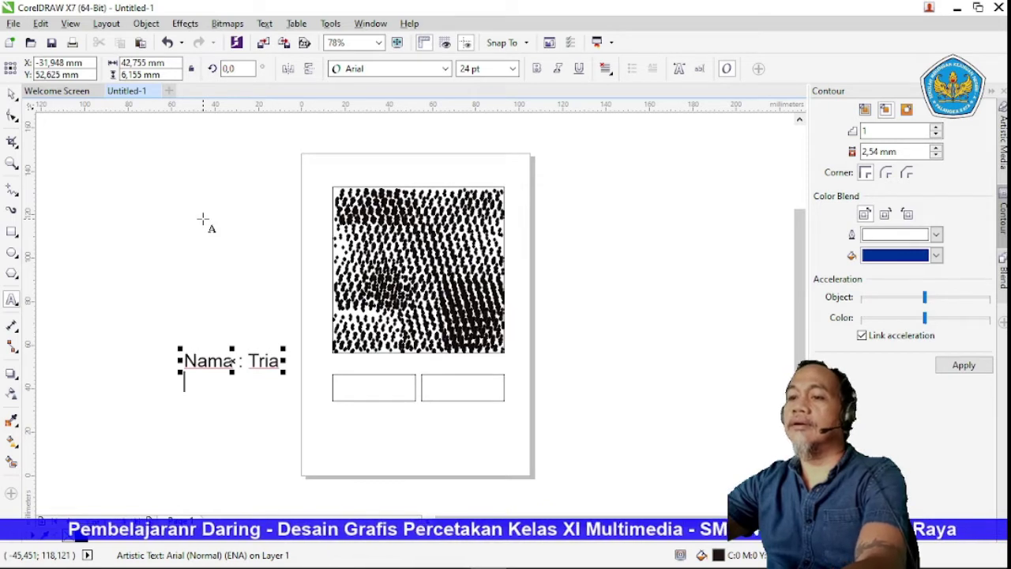
key("Escape")
key("Return")
type("Kls")
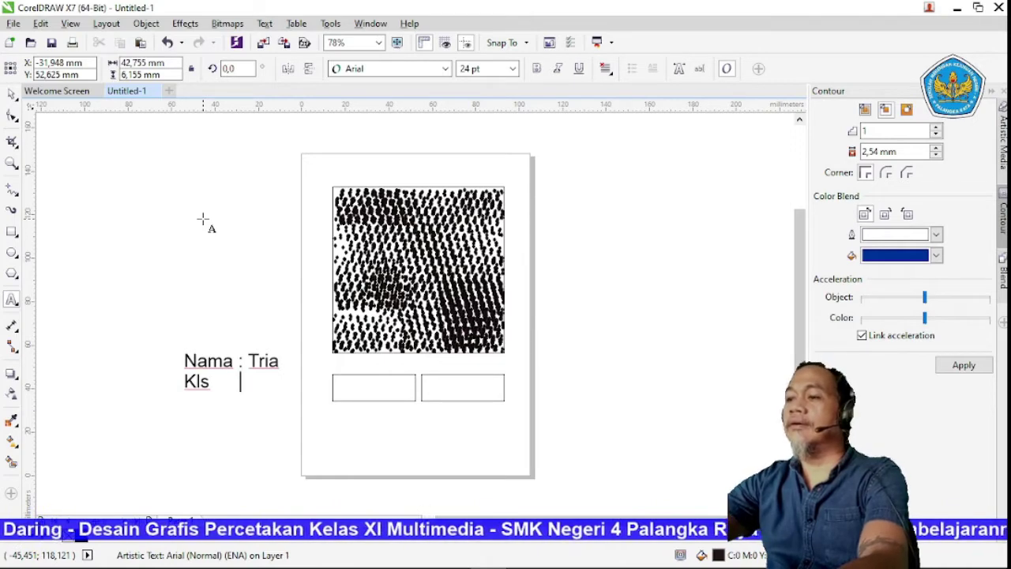
type("     {")
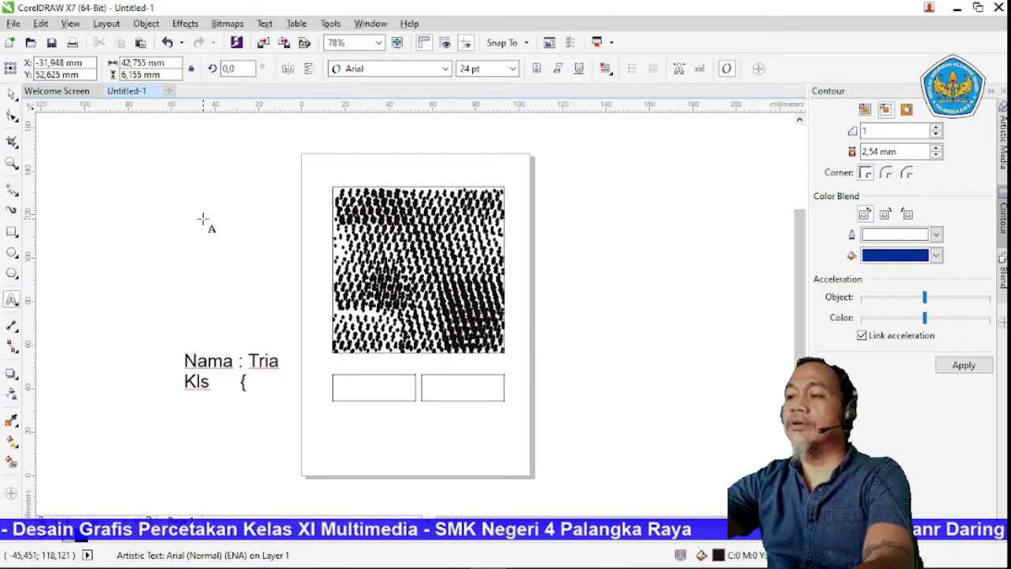
key("BackSpace")
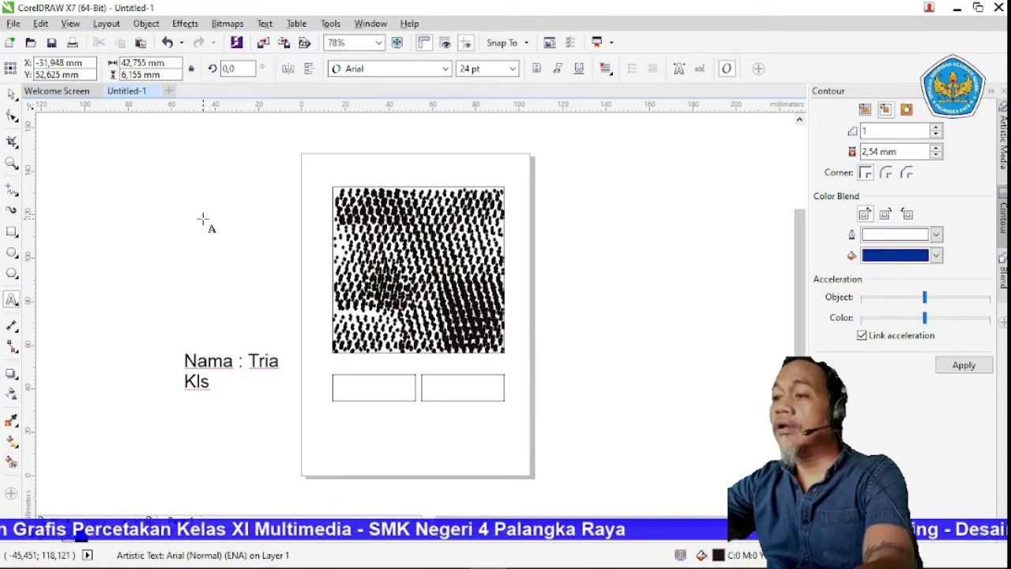
type(":")
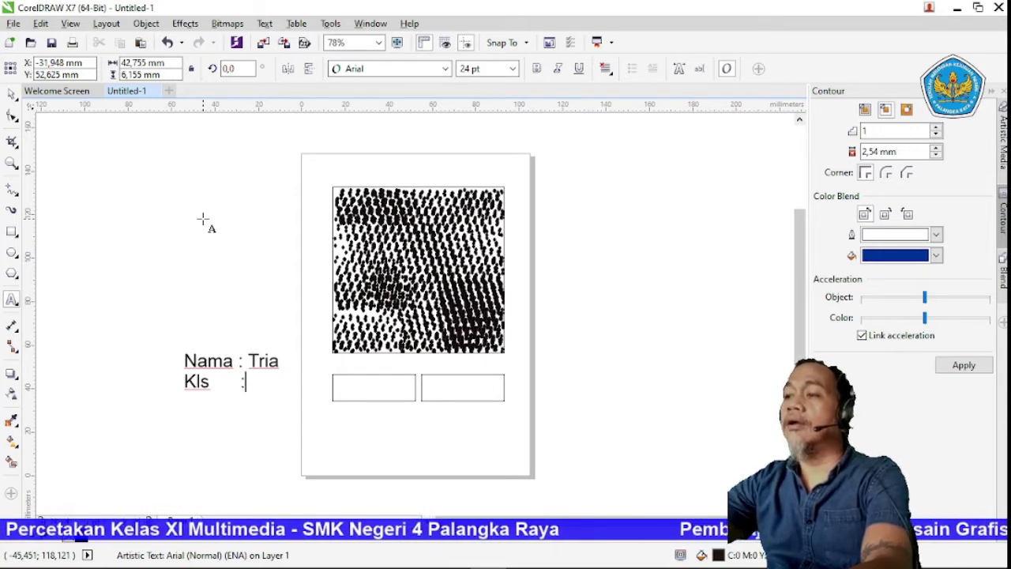
key("BackSpace")
type(": ")
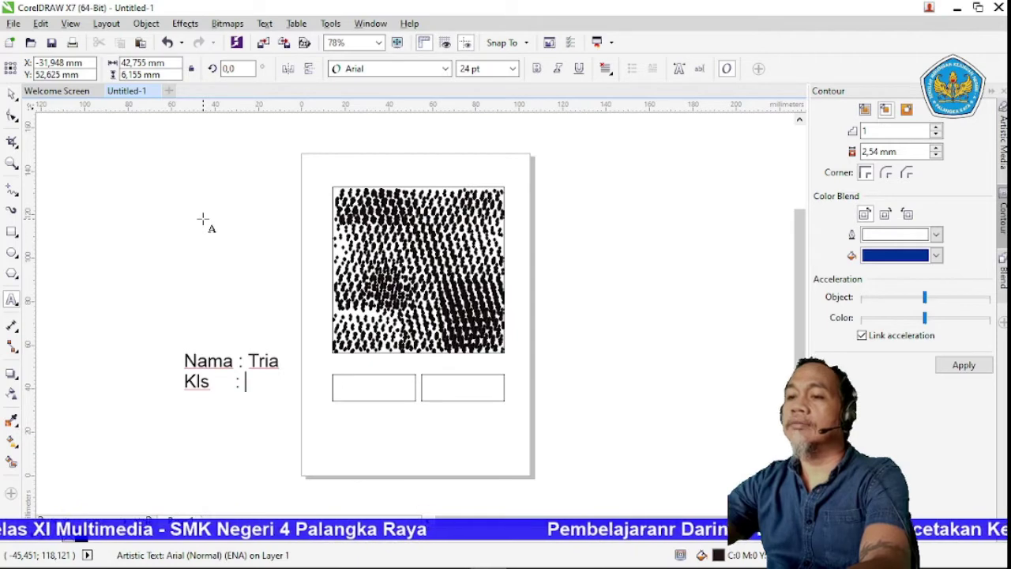
type("XI ")
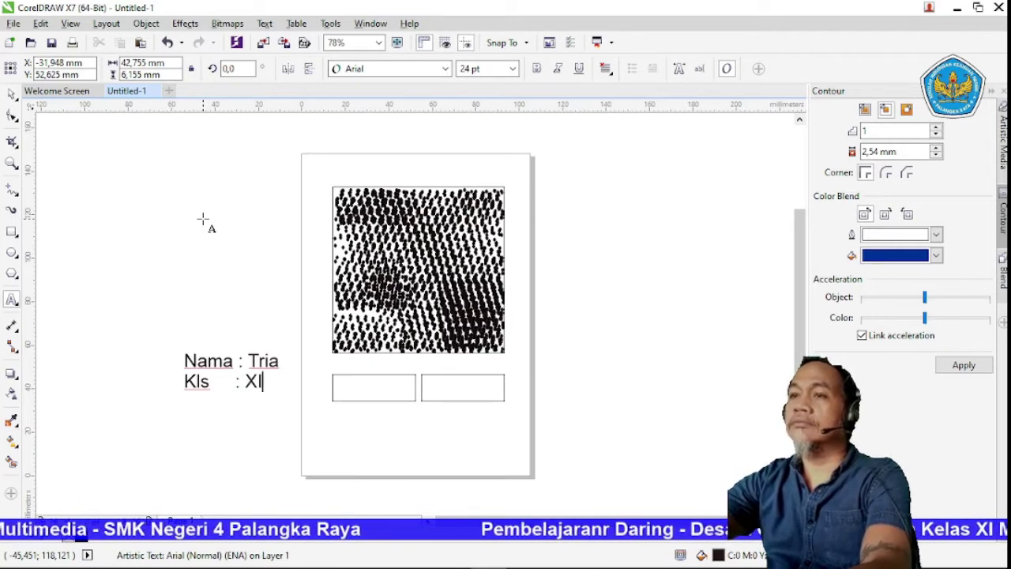
type("MM")
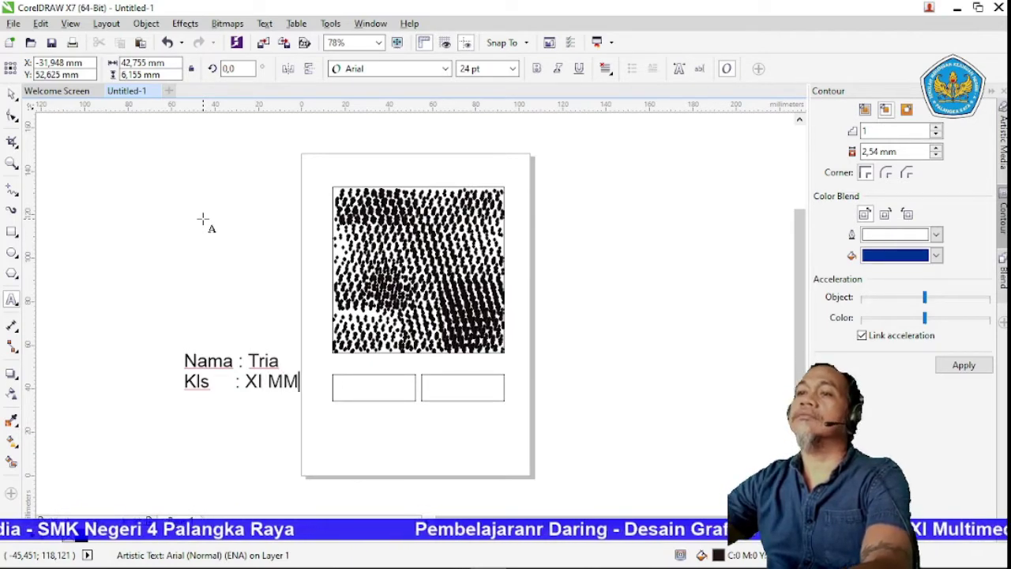
key("Escape")
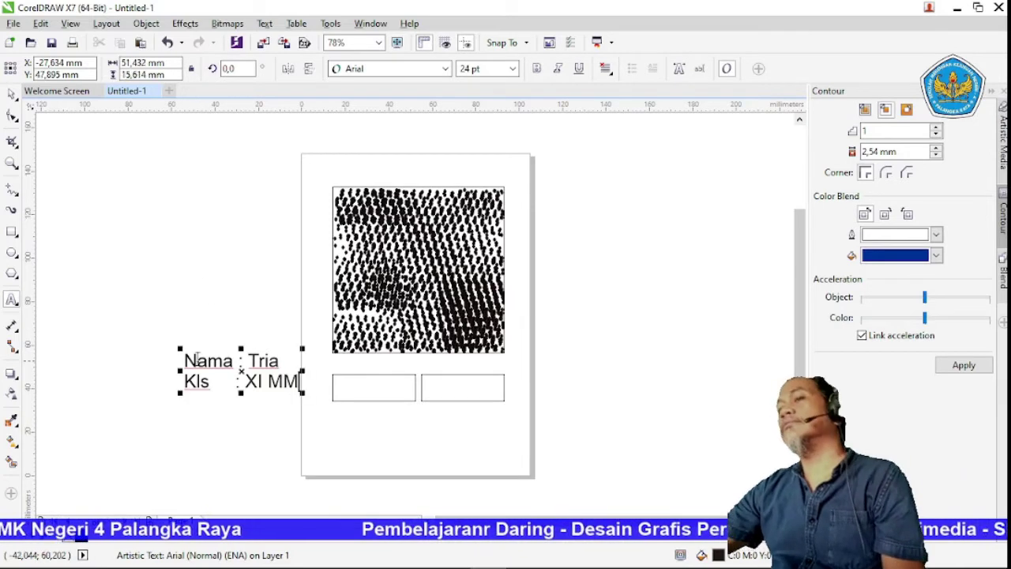
Step: Scale the name and class text down to about 29 × 9 mm and move it into the first small box
key("Escape")
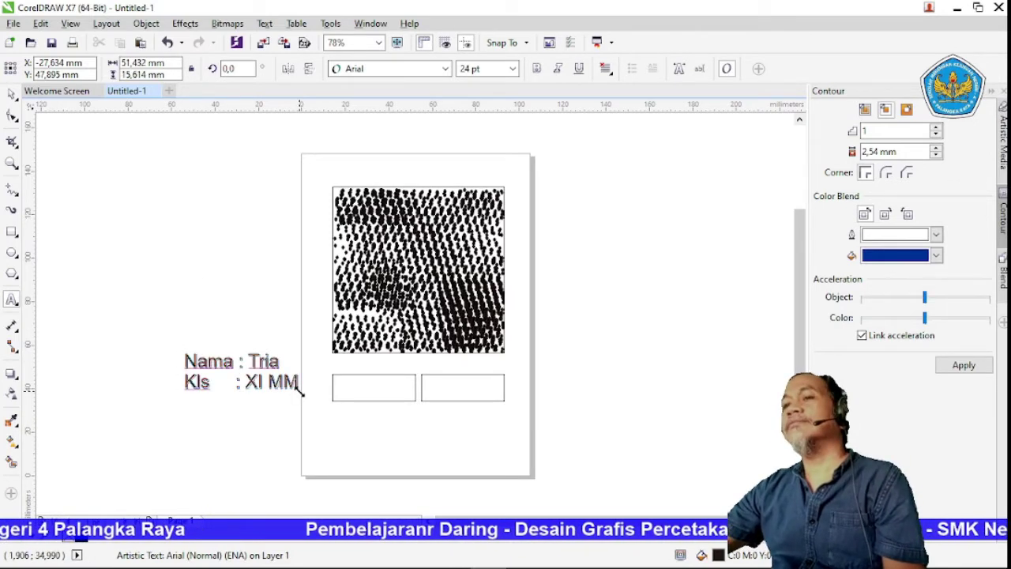
left_click_drag(299, 389, 276, 377)
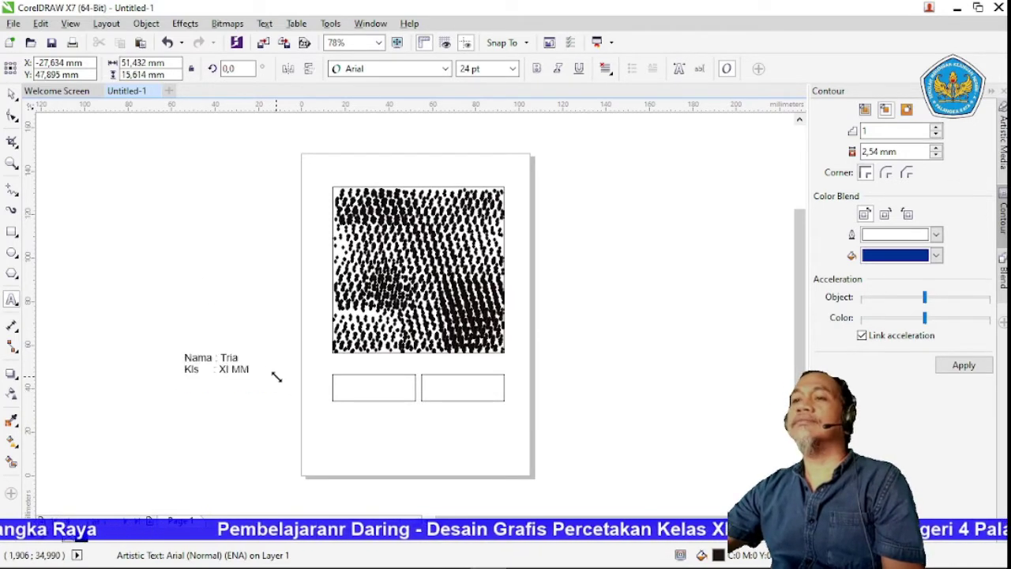
left_click(218, 365)
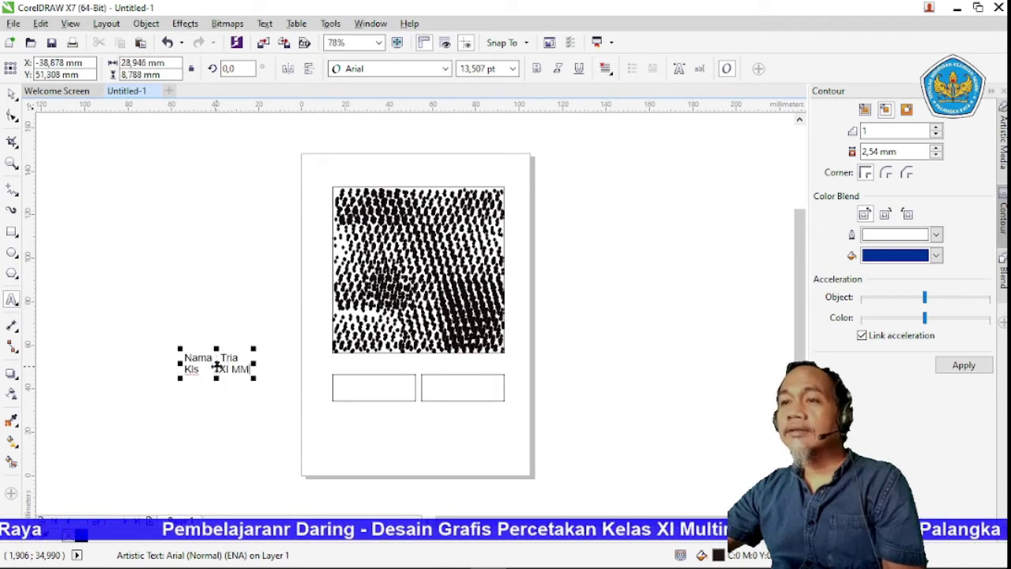
left_click_drag(217, 367, 368, 396)
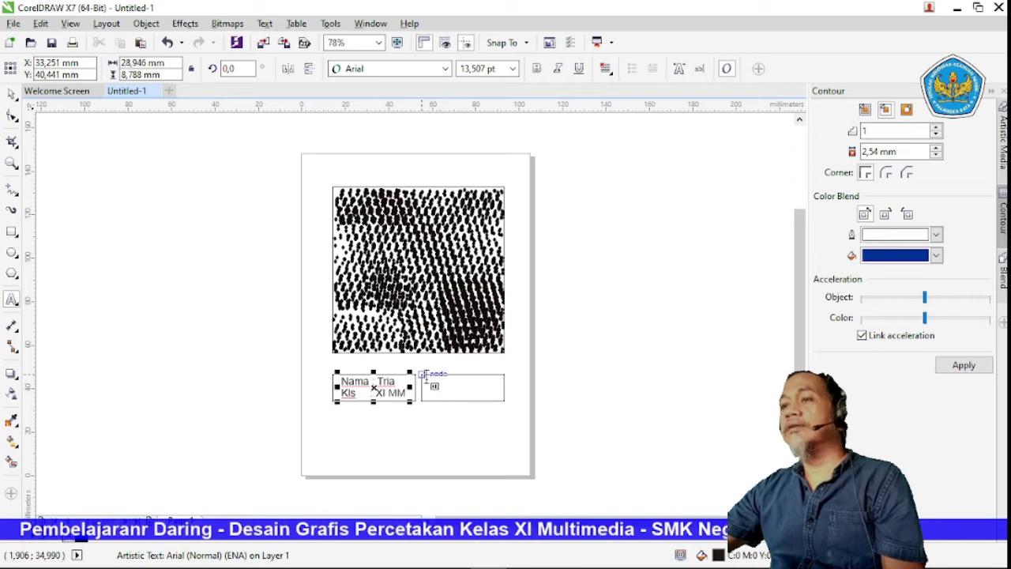
Step: Add artistic text at the empty second small box, reading "Komposisi titik2" with "bebas" on a second line
left_click(441, 387)
left_click(442, 387)
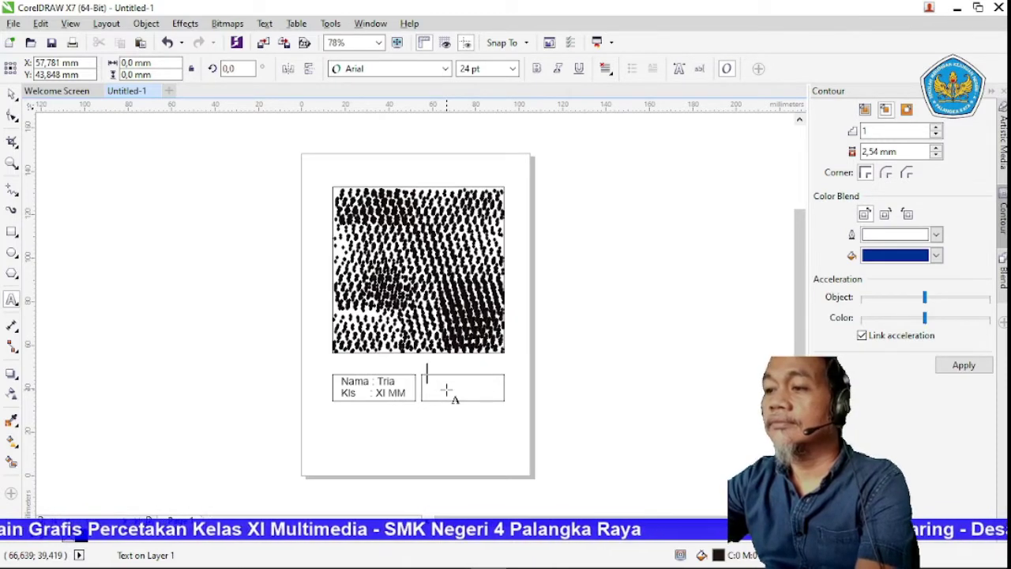
type("Kom")
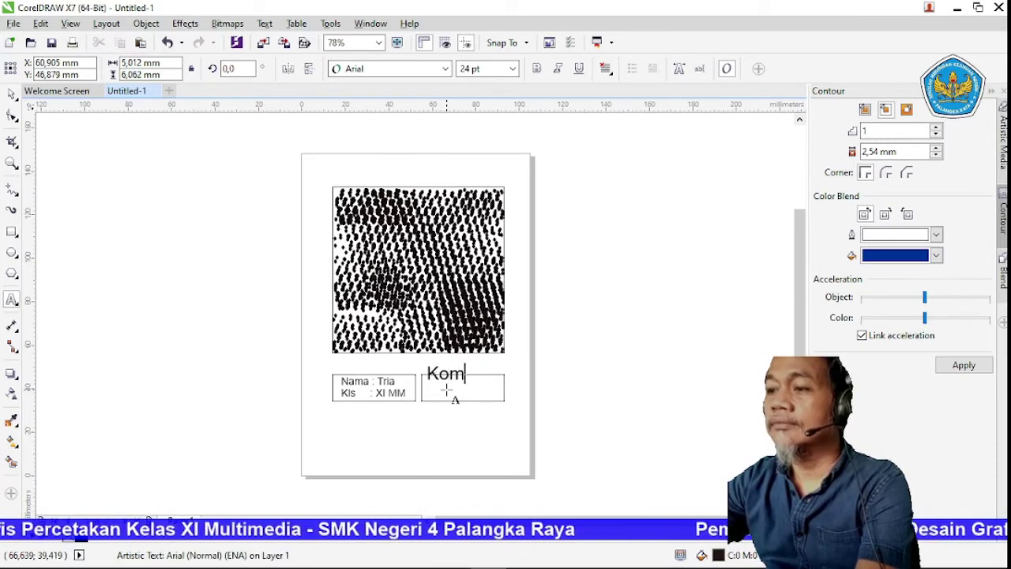
type("posisi")
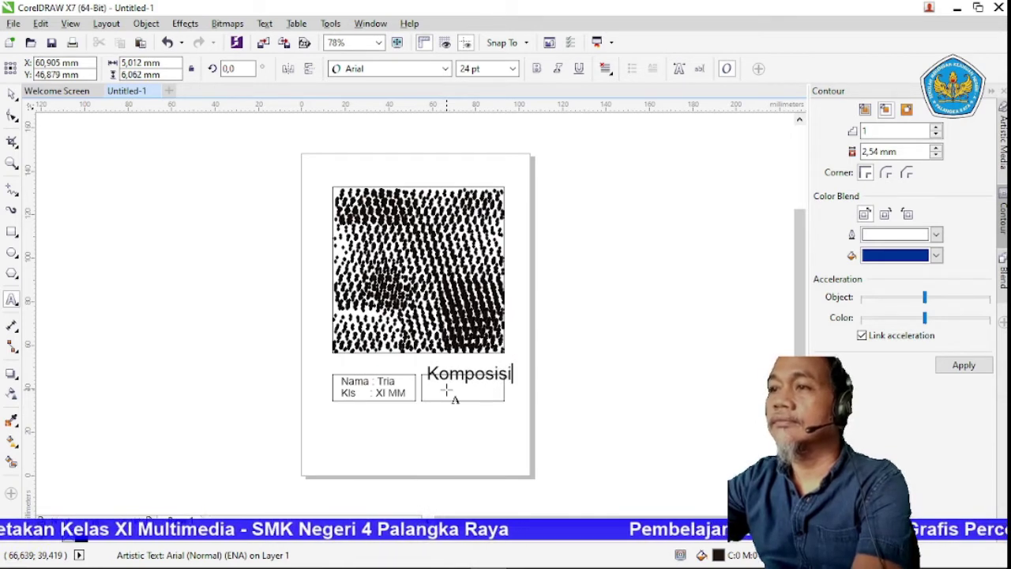
type(" tit")
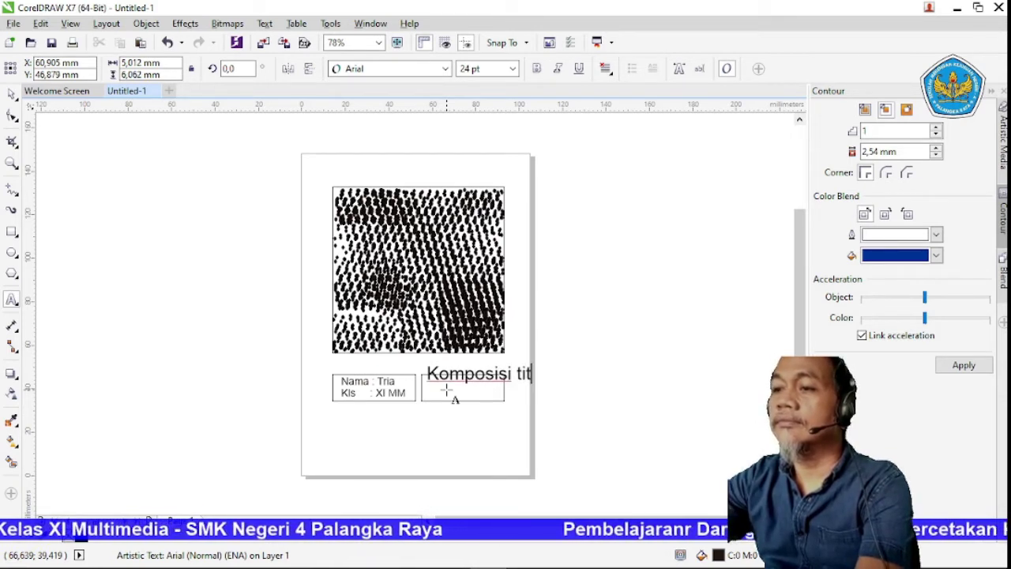
type("ik2")
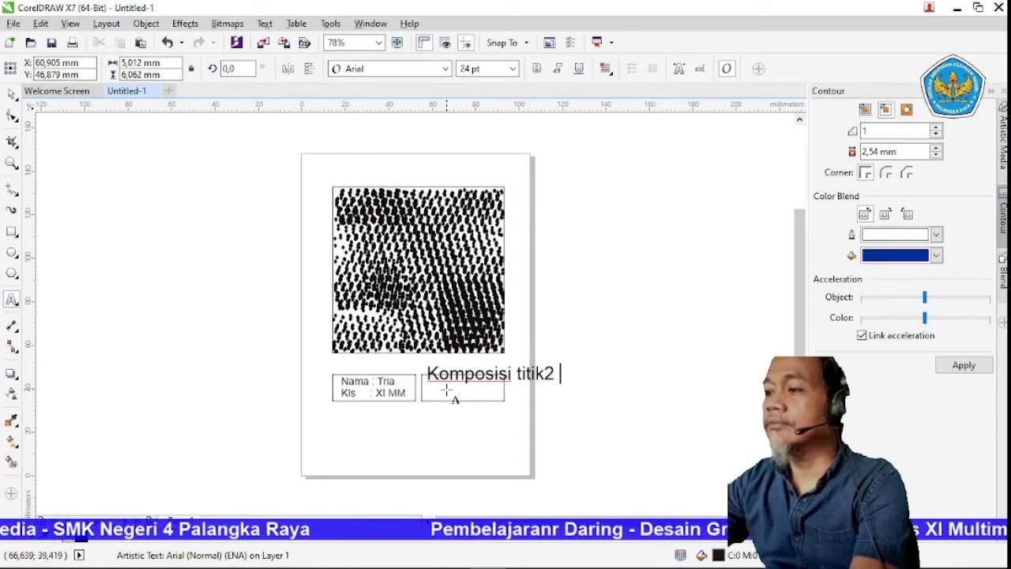
key("Return")
type("b")
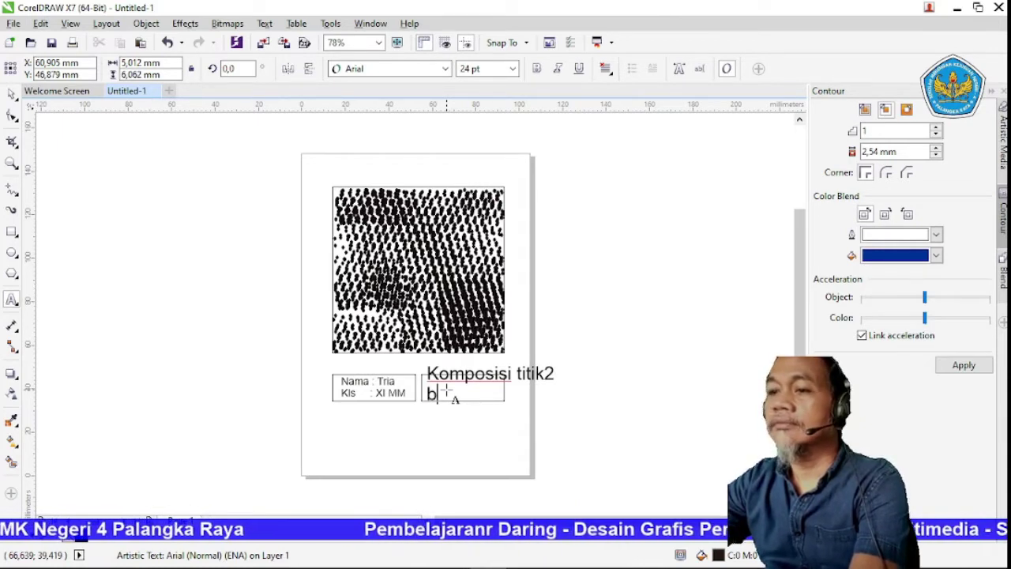
type("ebas")
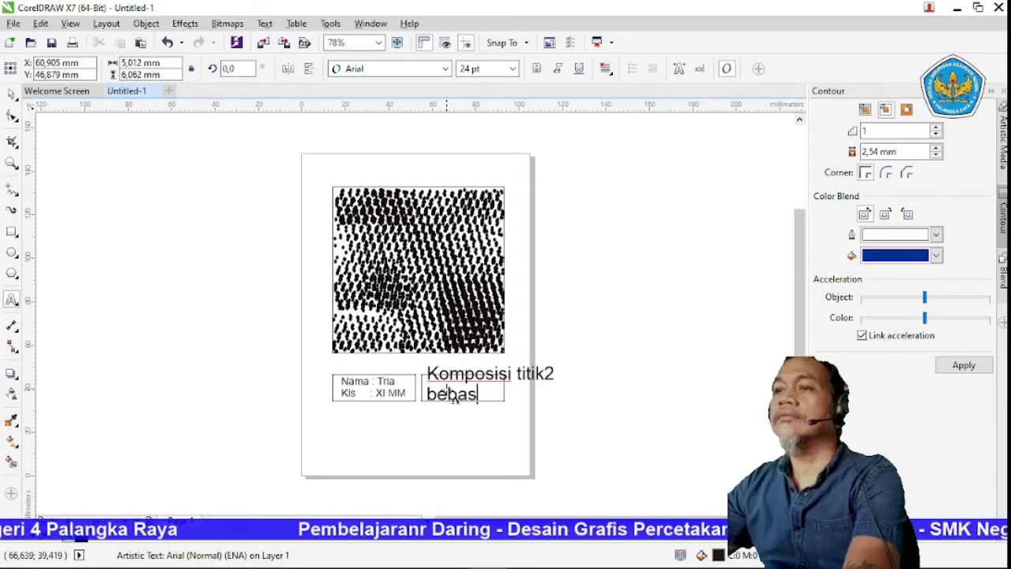
key("Escape")
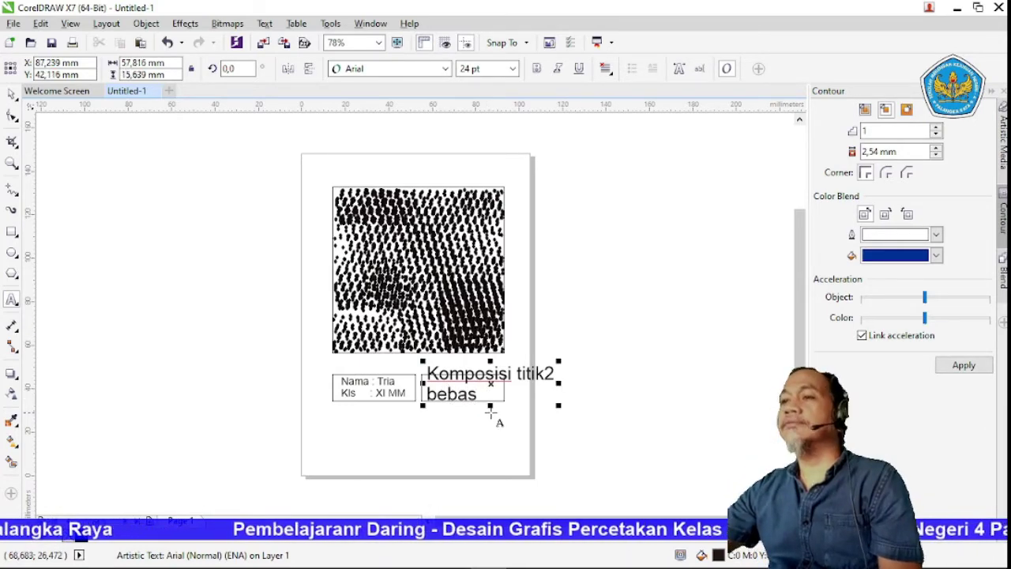
Step: Scale the "Komposisi titik2 bebas" text down to about 33 × 9 mm and move it inside the second small box
left_click_drag(558, 405, 520, 395)
left_click(458, 379)
key("Escape")
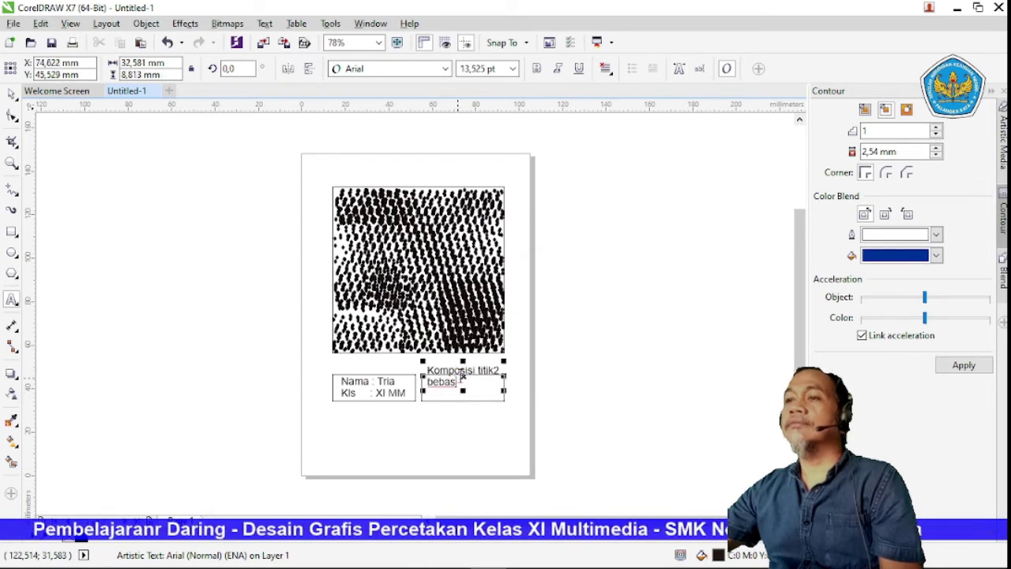
left_click_drag(463, 377, 465, 386)
left_click(586, 388)
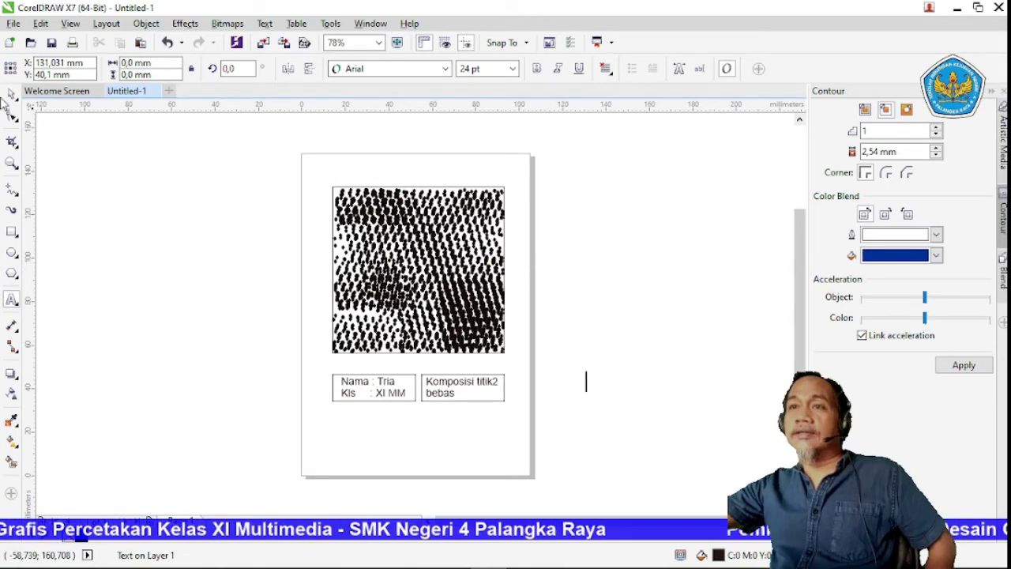
Step: Set the outline width of the large rectangle around the dots to 1.0 mm
key("ctrl+space")
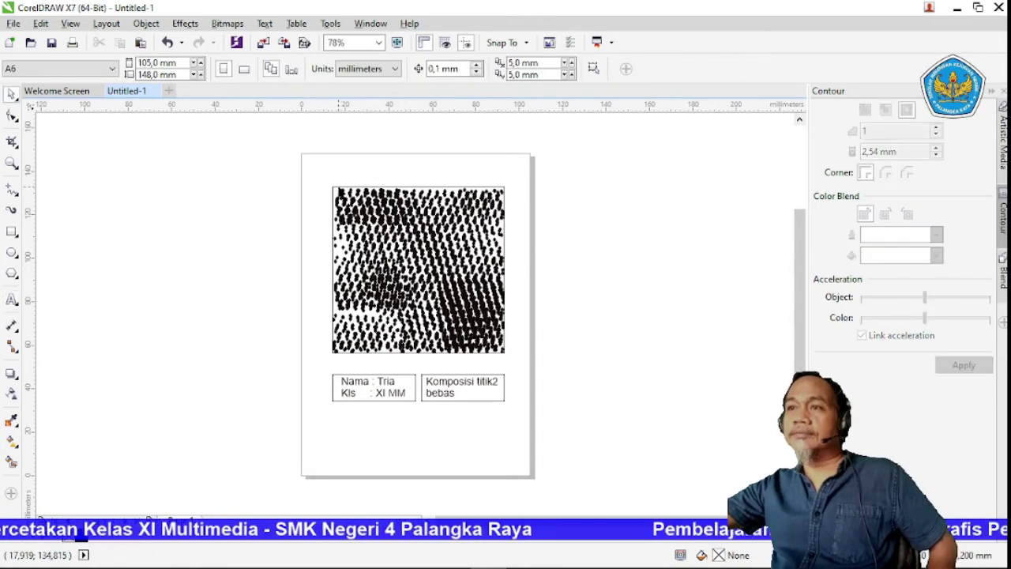
left_click(338, 187)
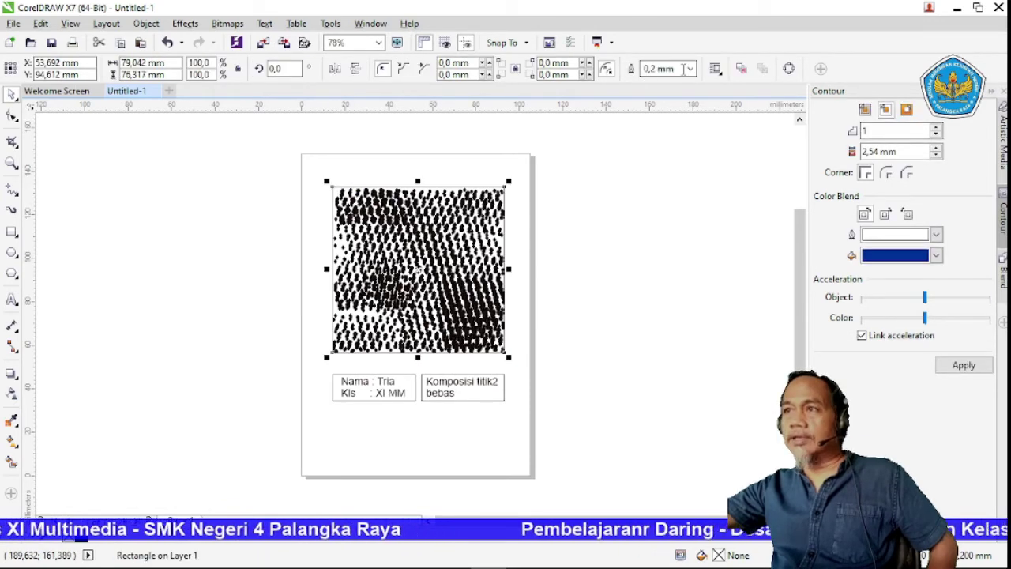
left_click(691, 69)
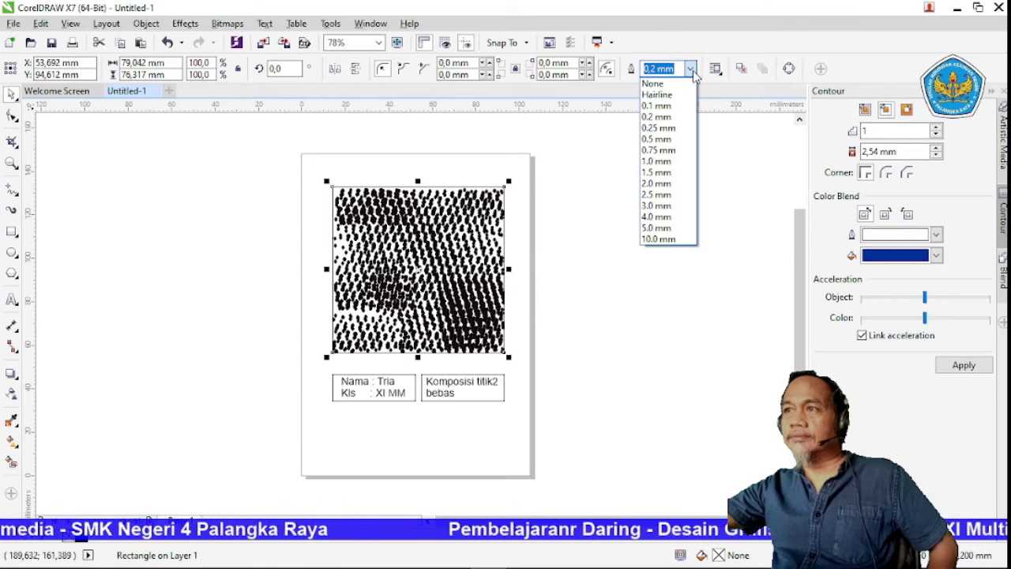
left_click(662, 161)
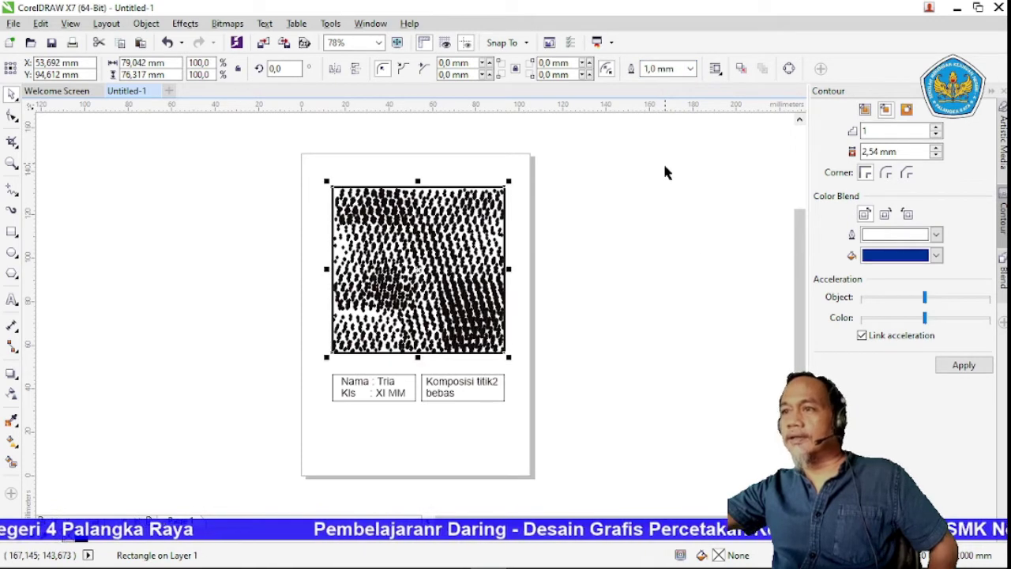
Step: Set the outline width of the small box around "Komposisi titik2 bebas" to 1.0 mm
left_click(506, 387)
left_click(691, 70)
left_click(692, 70)
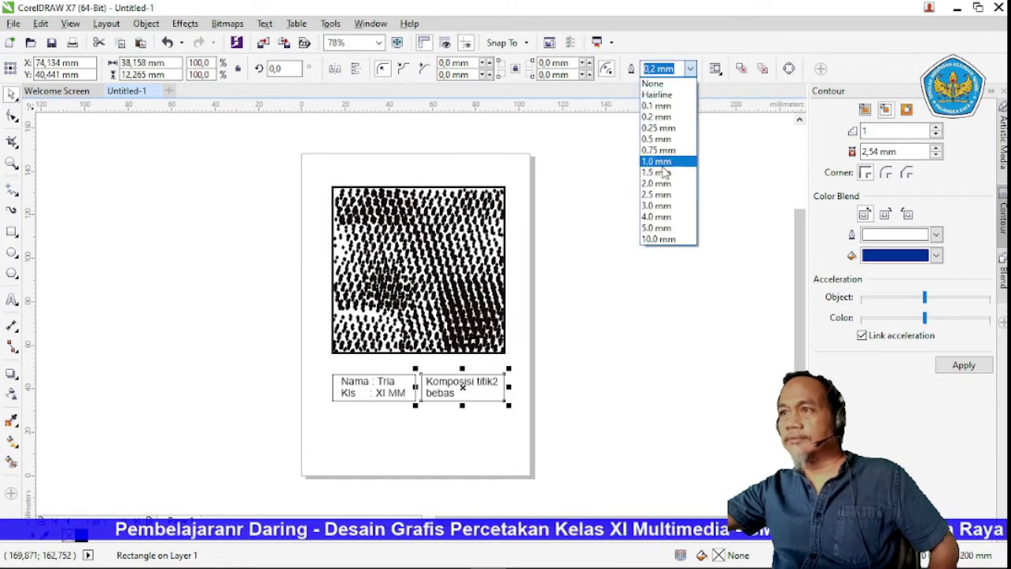
left_click(660, 163)
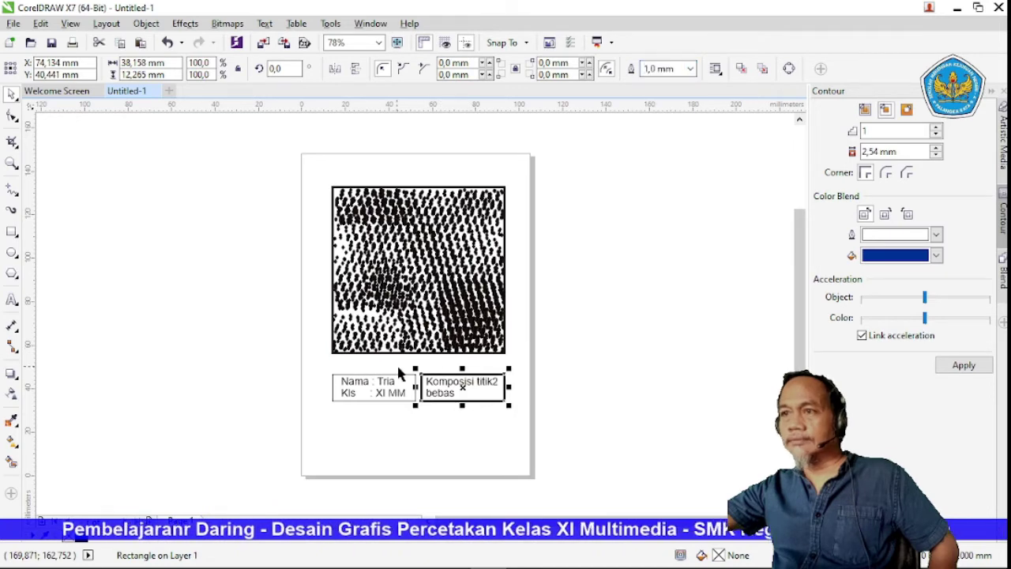
Step: Set the outline width of the small box around the name and class text to 0.75 mm
left_click(401, 378)
left_click(403, 376)
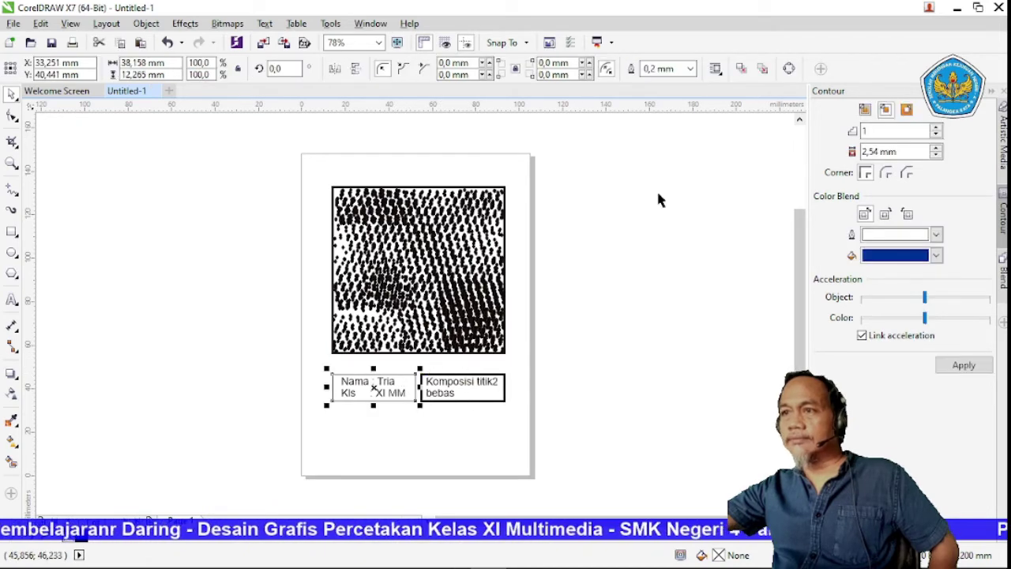
left_click(691, 68)
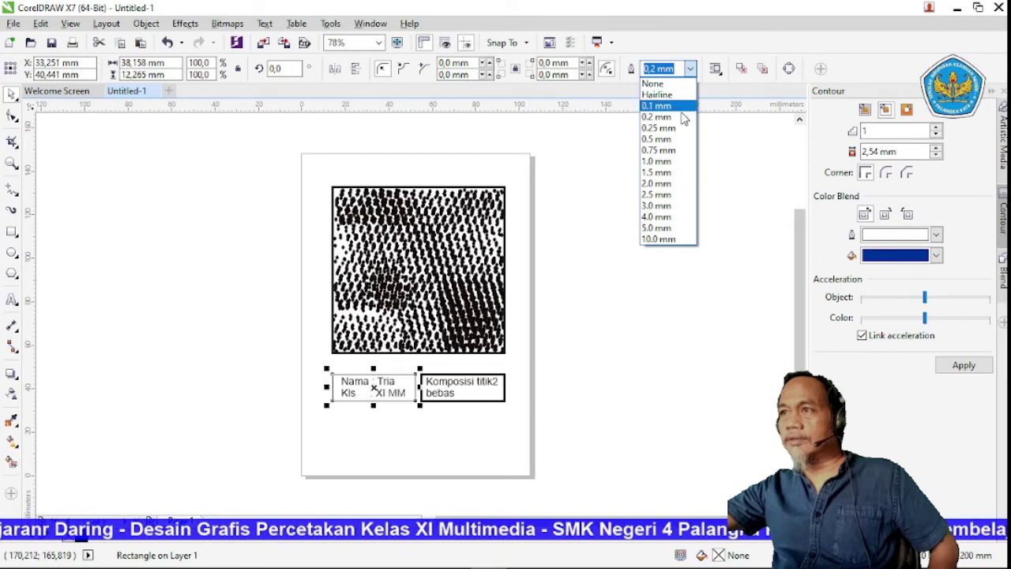
left_click(675, 150)
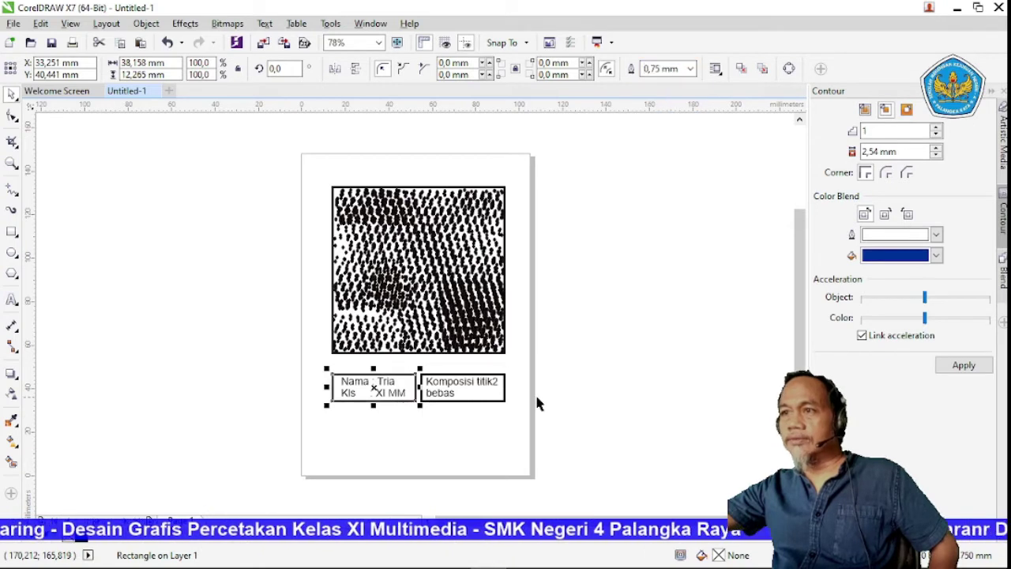
Step: Set the outline width of the "Komposisi titik2 bebas" box to 0.75 mm to match the name box, and deselect it
left_click(502, 381)
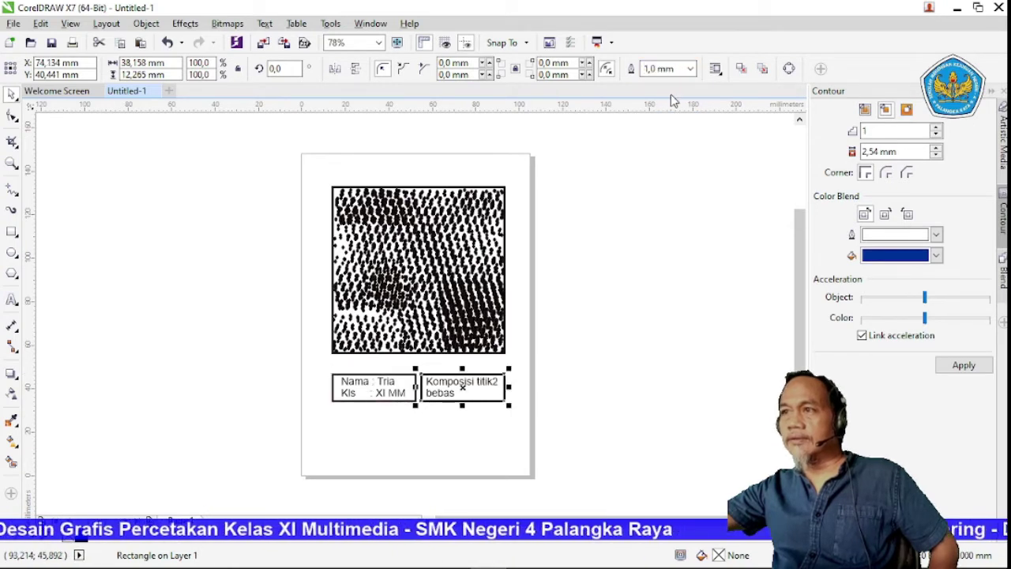
left_click(689, 68)
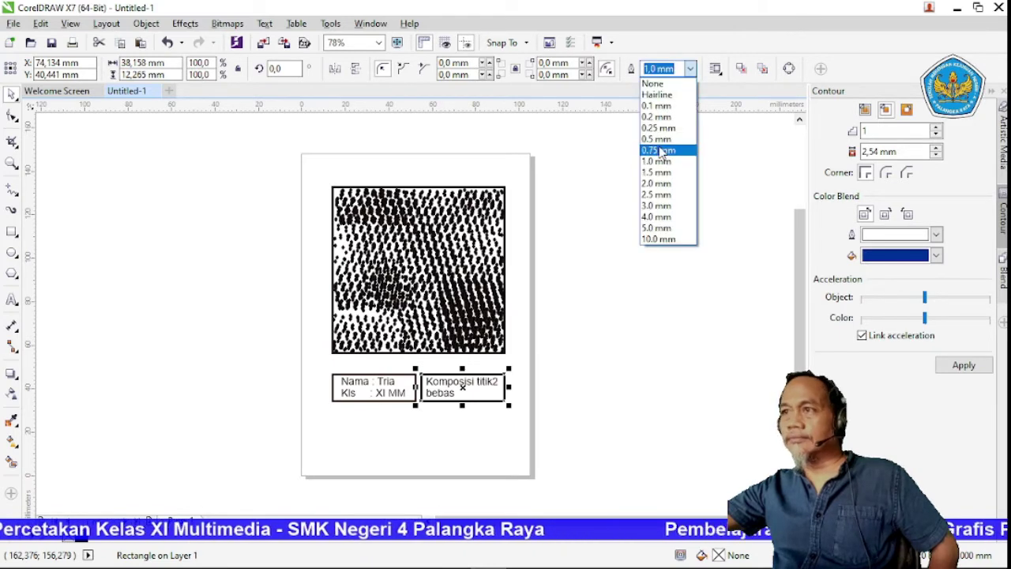
left_click(659, 150)
left_click(629, 232)
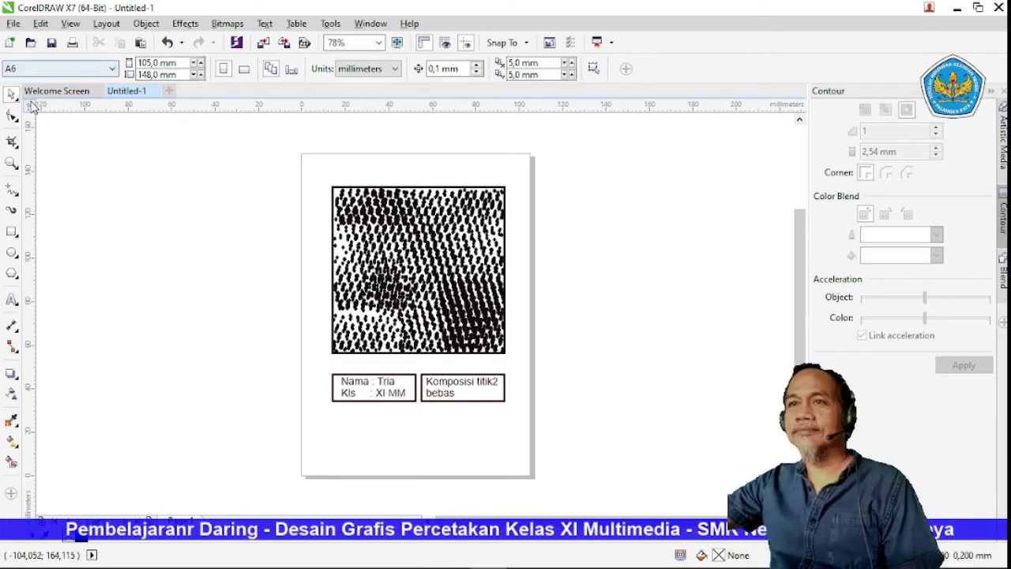
Step: Draw a rectangular frame about 91 by 113 mm around the dot composition and the two small boxes
left_click(11, 231)
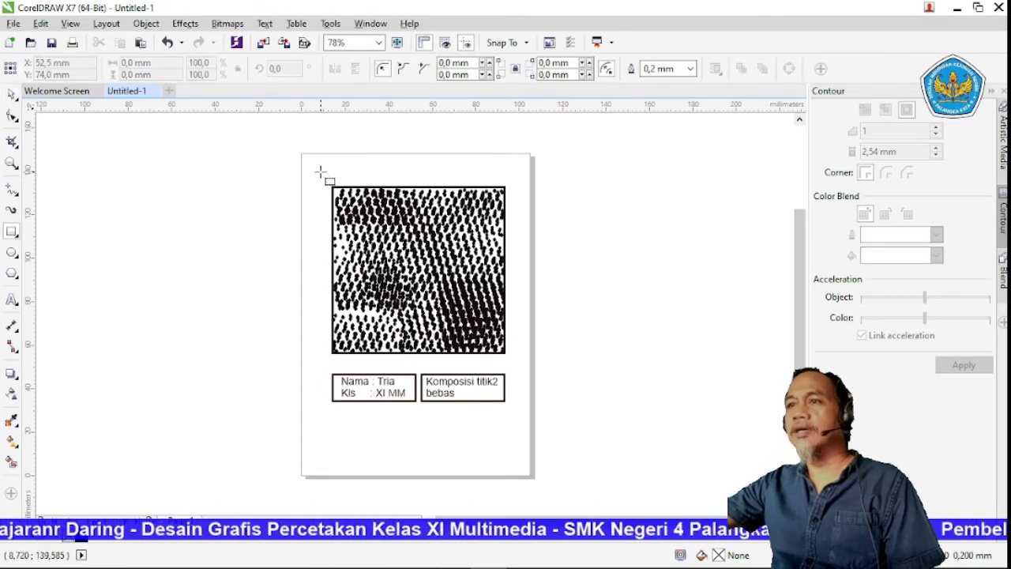
left_click_drag(320, 171, 519, 421)
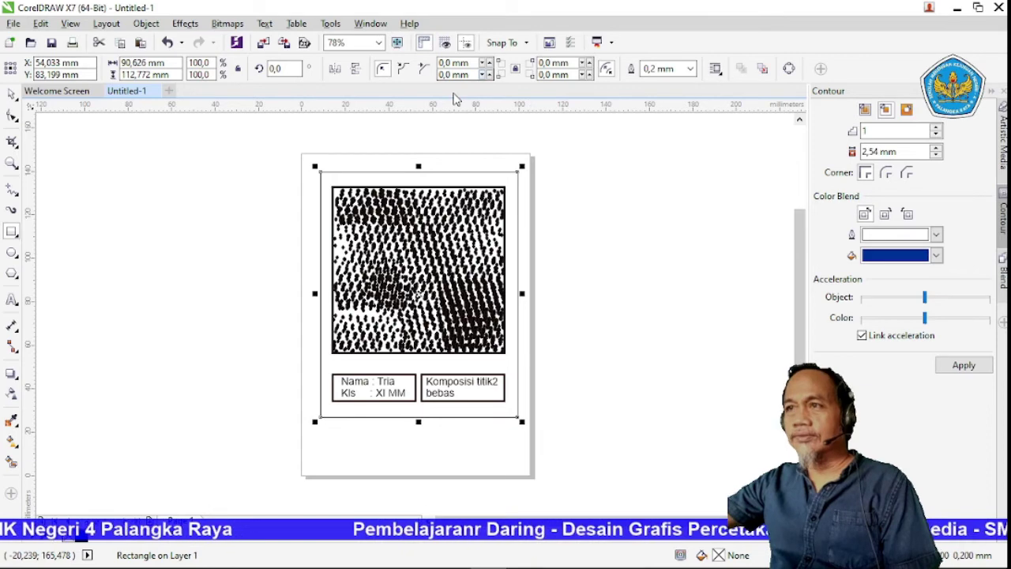
left_click(14, 24)
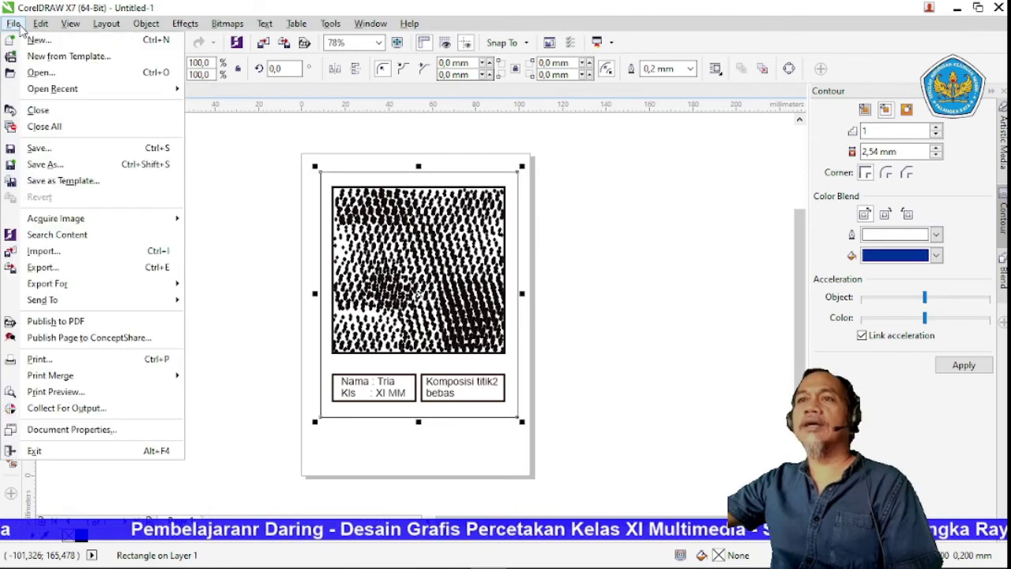
left_click(44, 269)
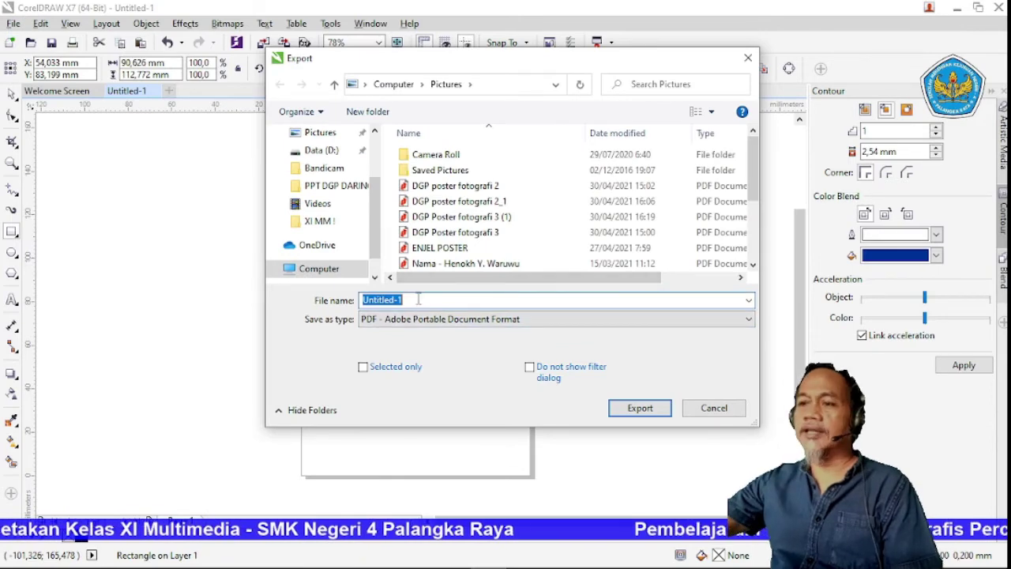
type("t")
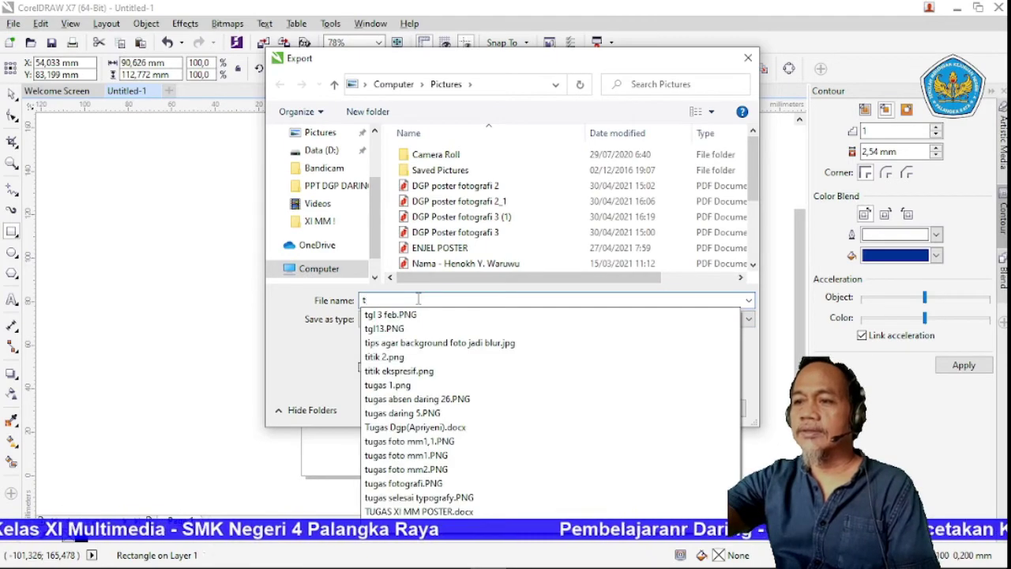
type("ugas 1")
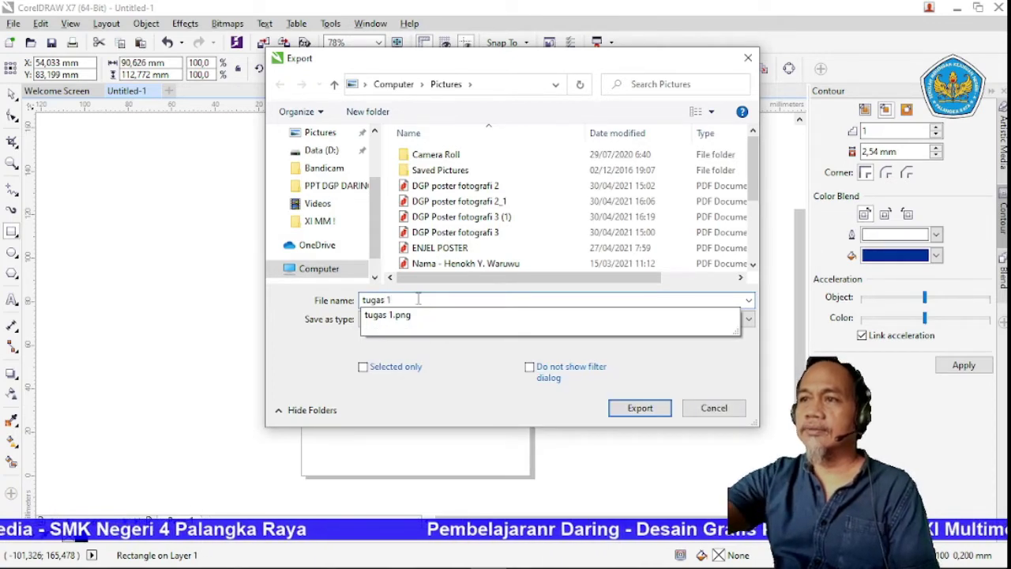
type(" ni")
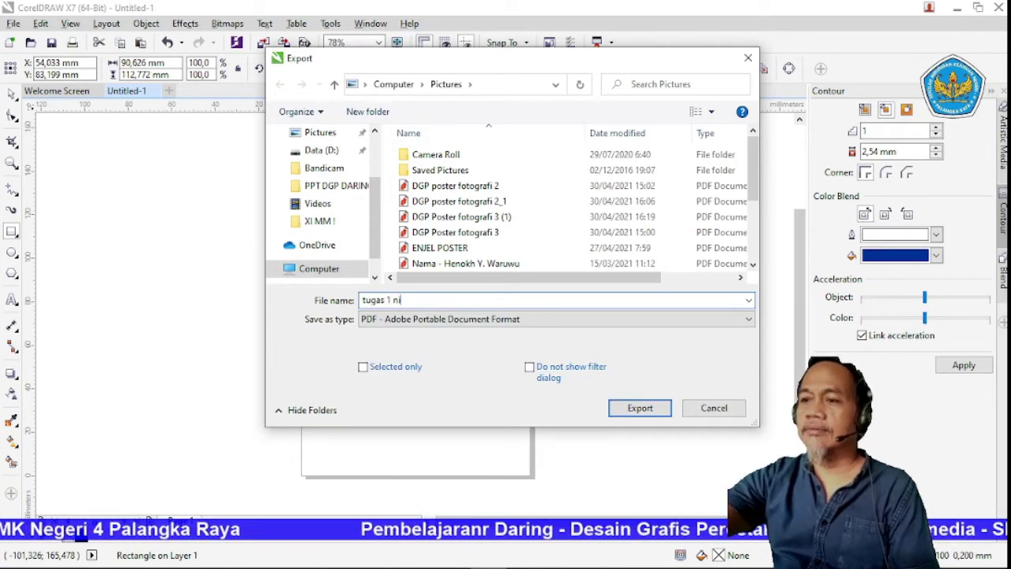
type("r")
type("ma")
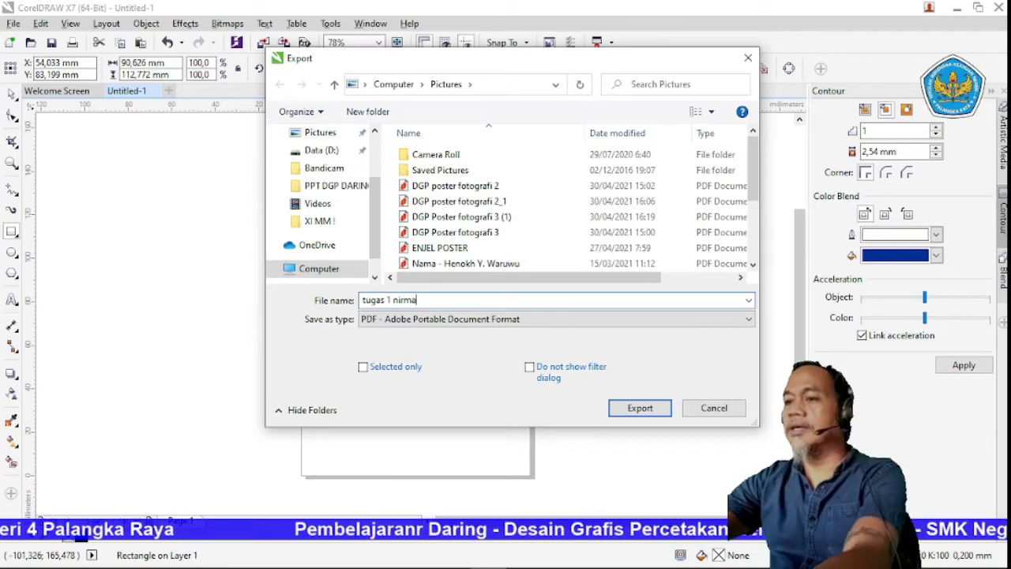
type("na titi")
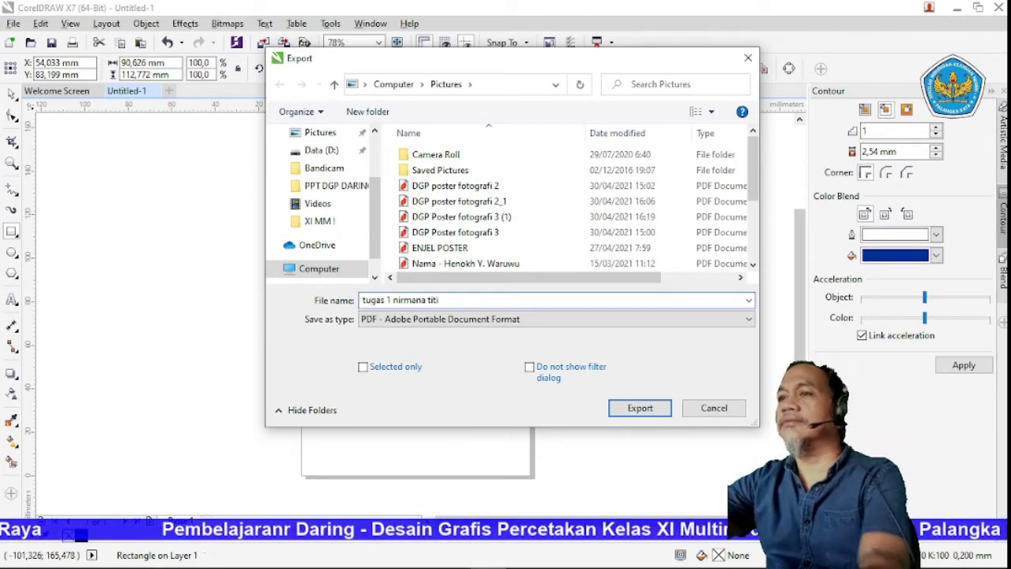
type("k")
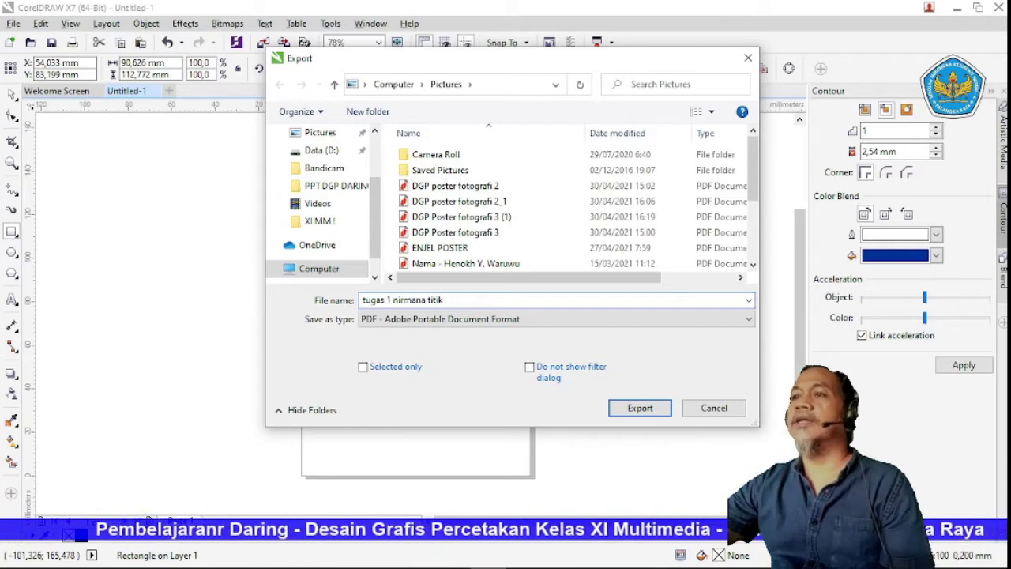
left_click(471, 320)
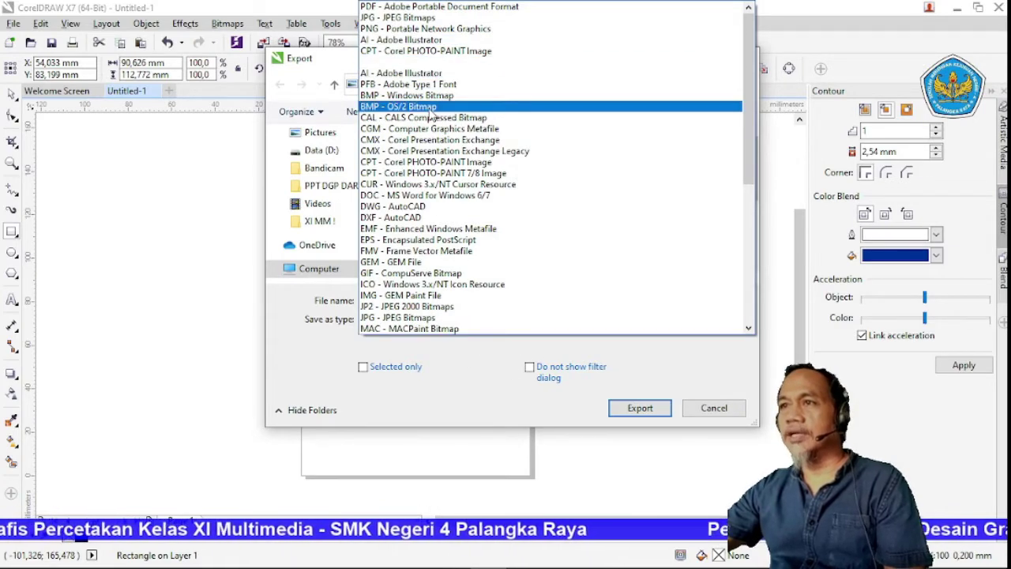
left_click(396, 30)
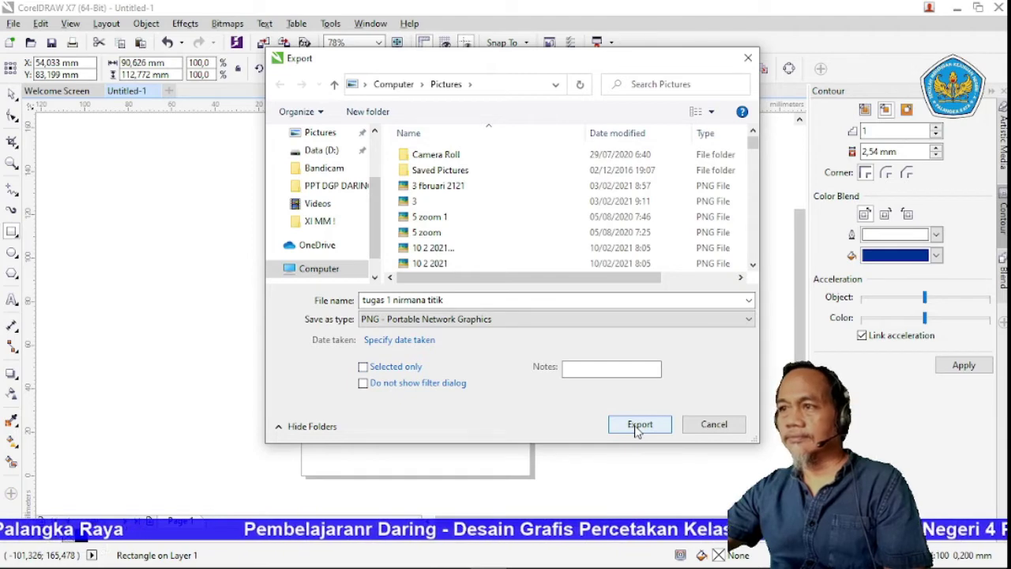
left_click(715, 425)
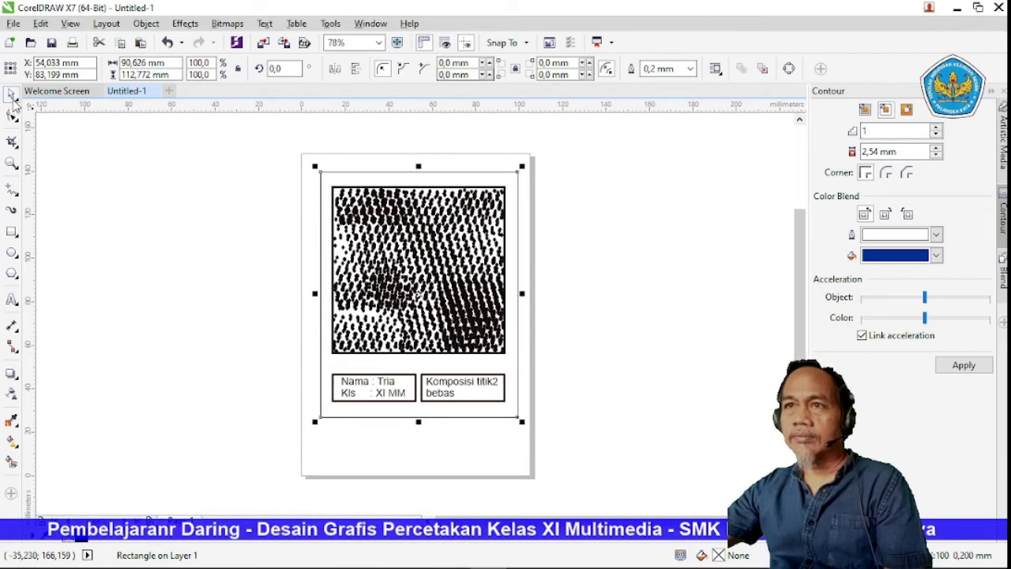
Step: Select all objects on the page, including the outer frame, and group them
left_click_drag(271, 136, 570, 490)
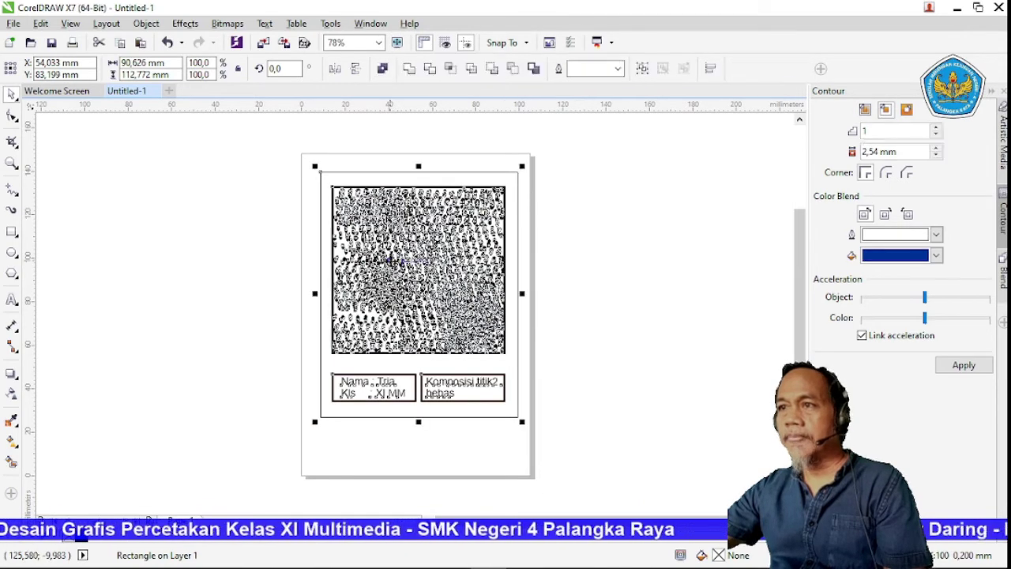
right_click(391, 218)
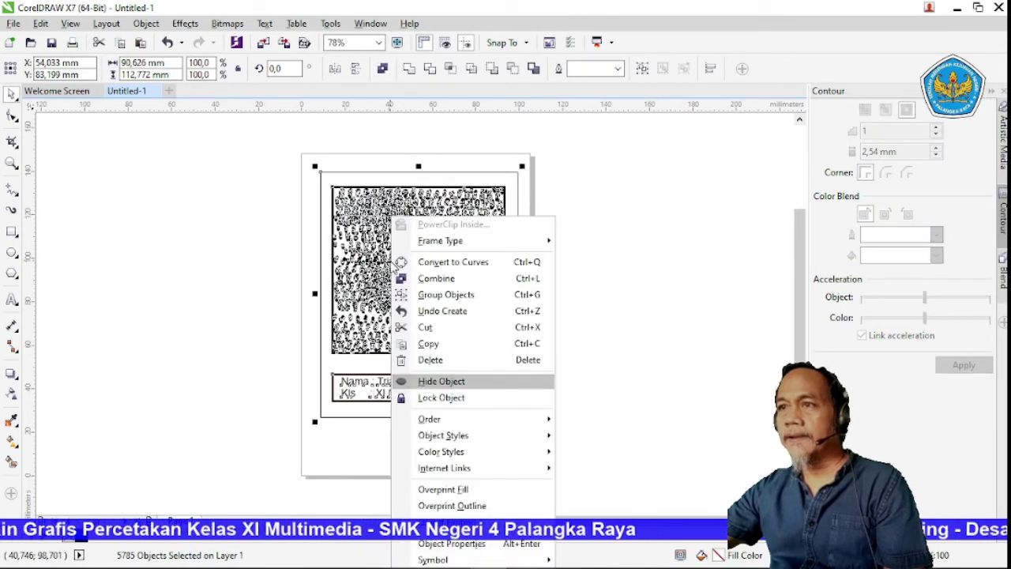
left_click(474, 298)
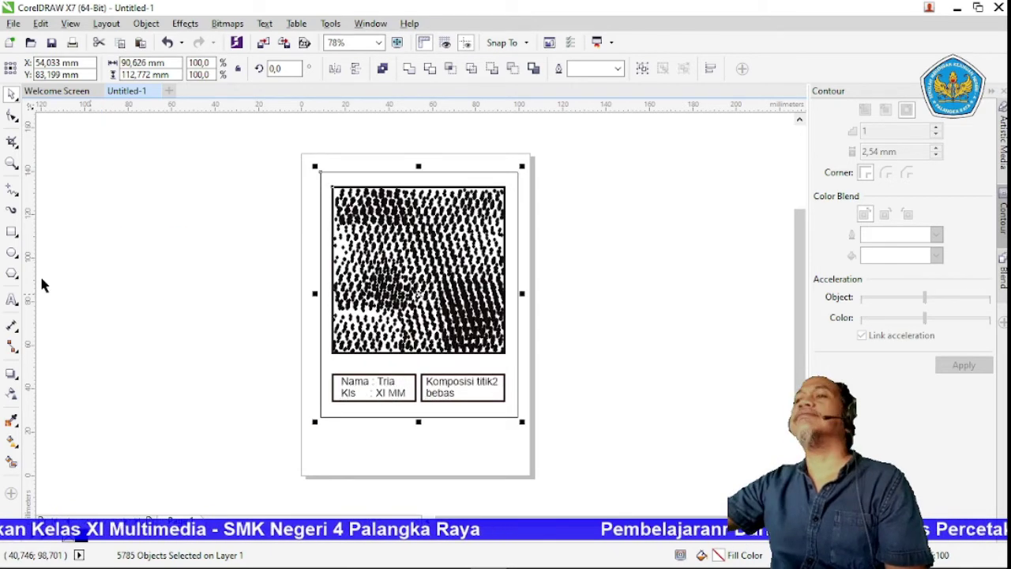
Step: Export the grouped layout to the Pictures folder as a PNG file named "tugas 1 nirmana titik"
left_click(13, 23)
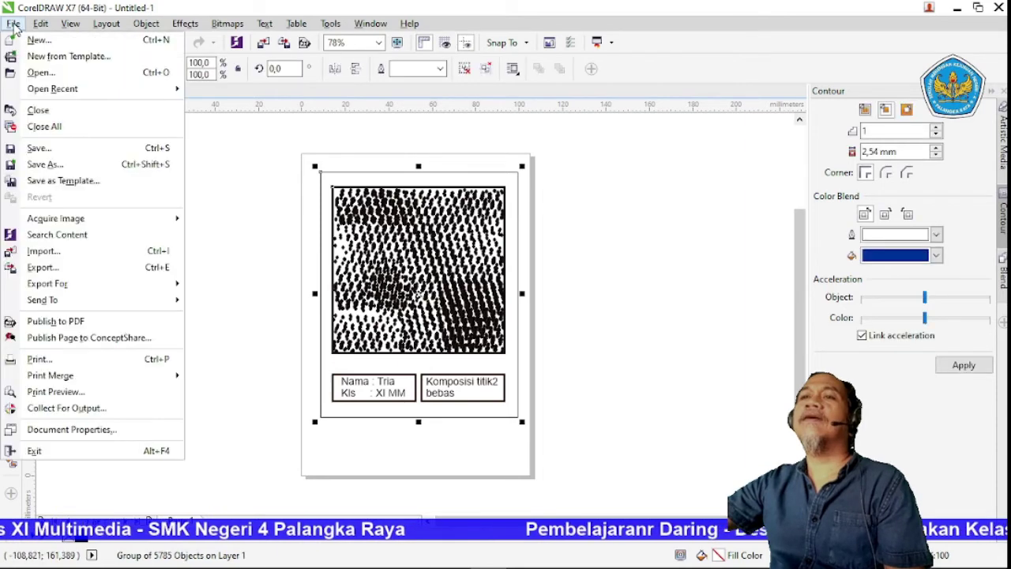
left_click(36, 267)
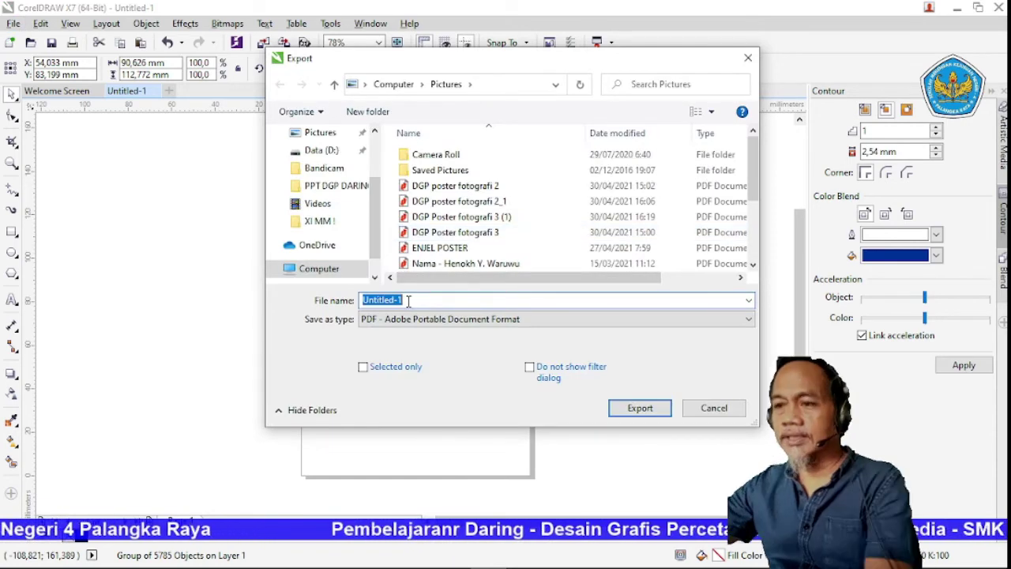
type("tu")
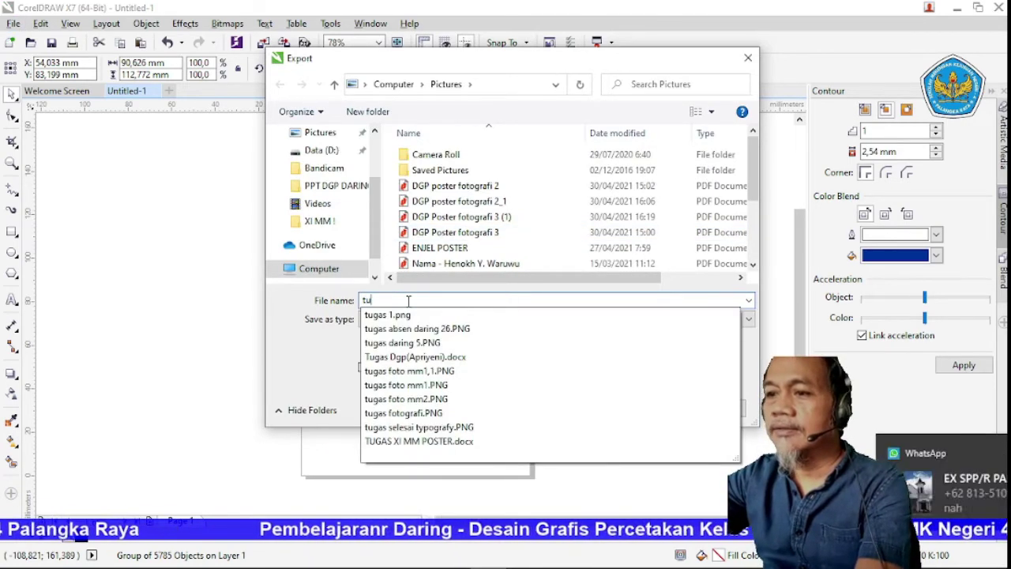
type("gas")
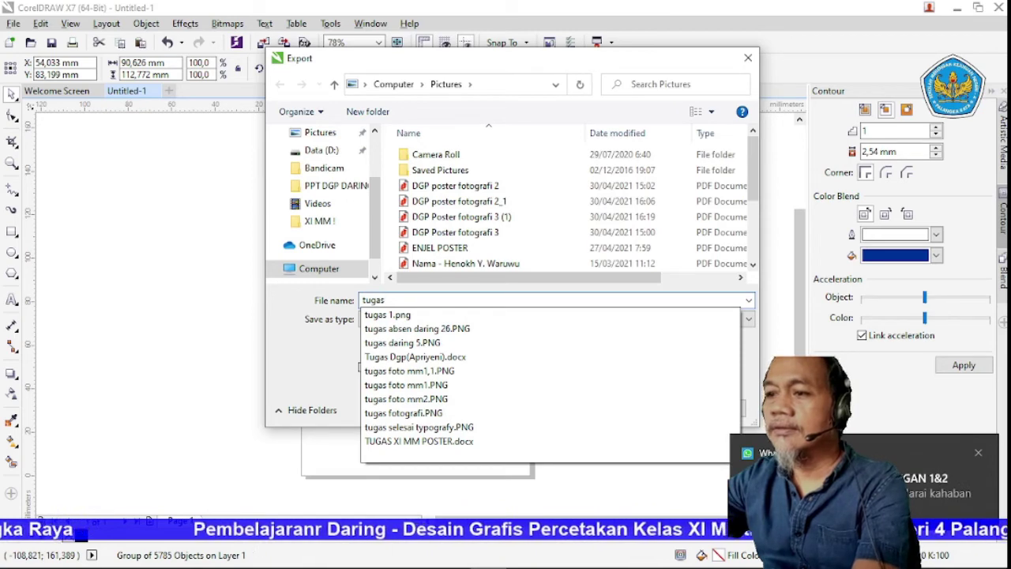
type(" 1")
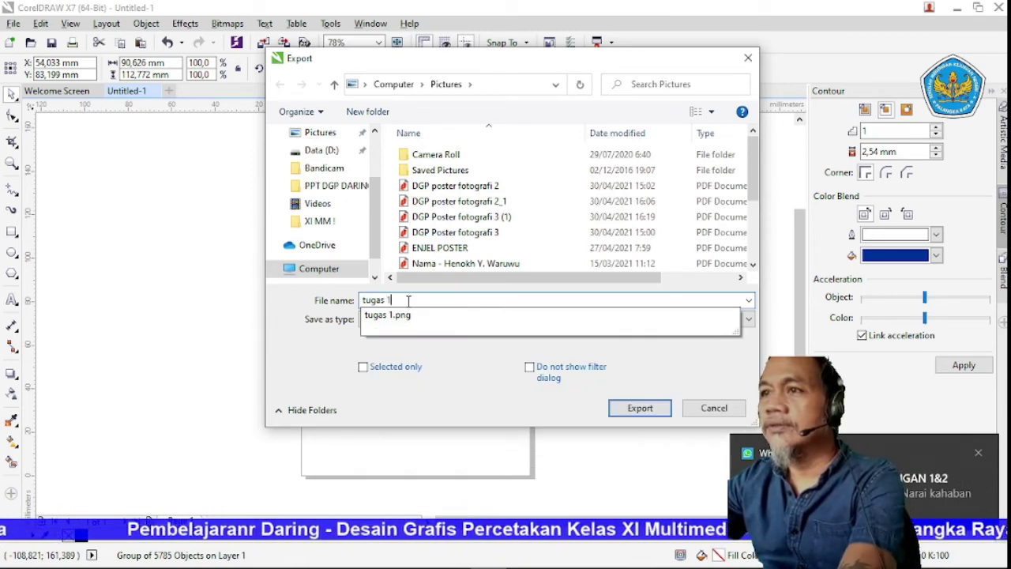
type(" nirmana")
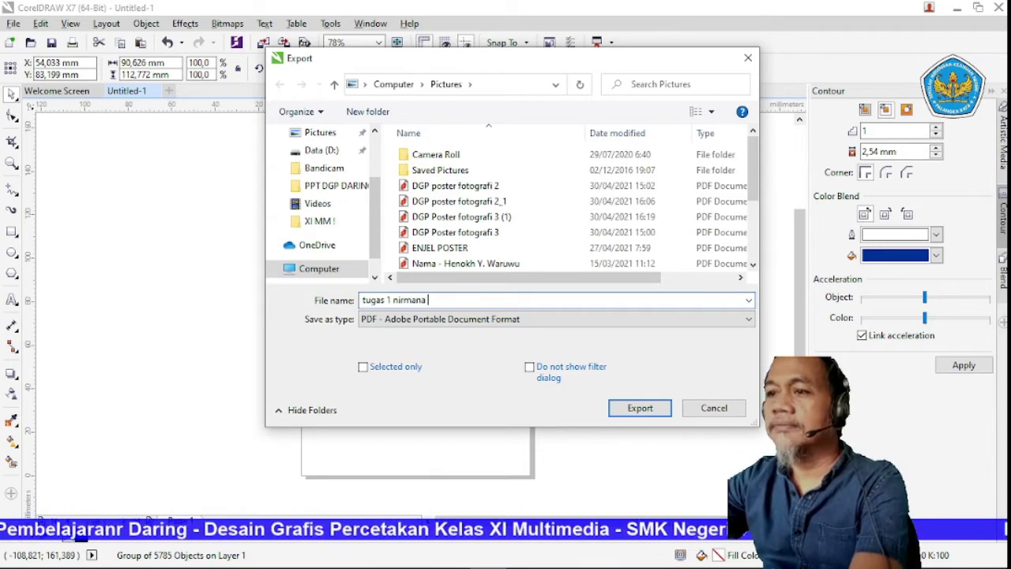
type(" titik")
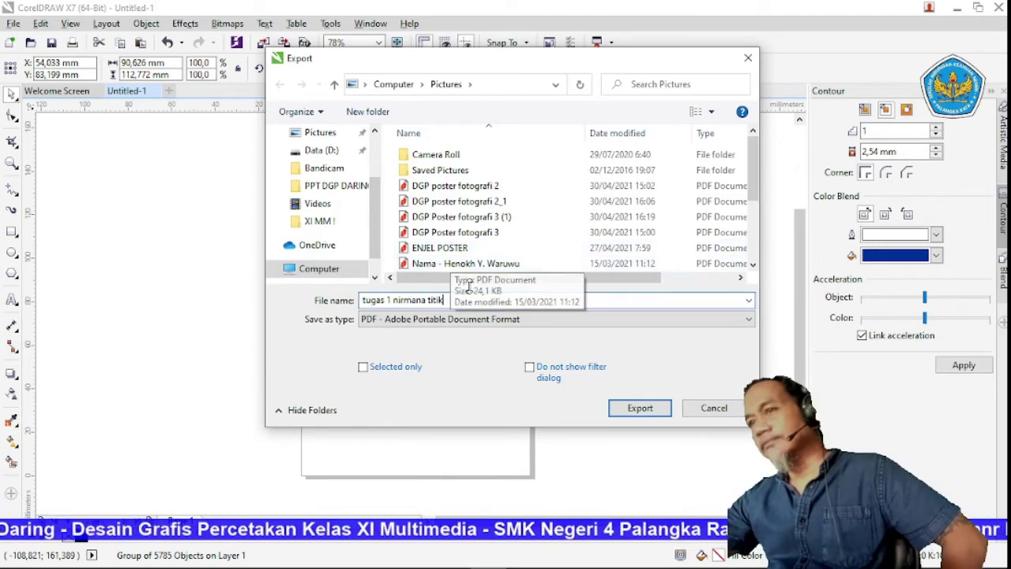
left_click(371, 319)
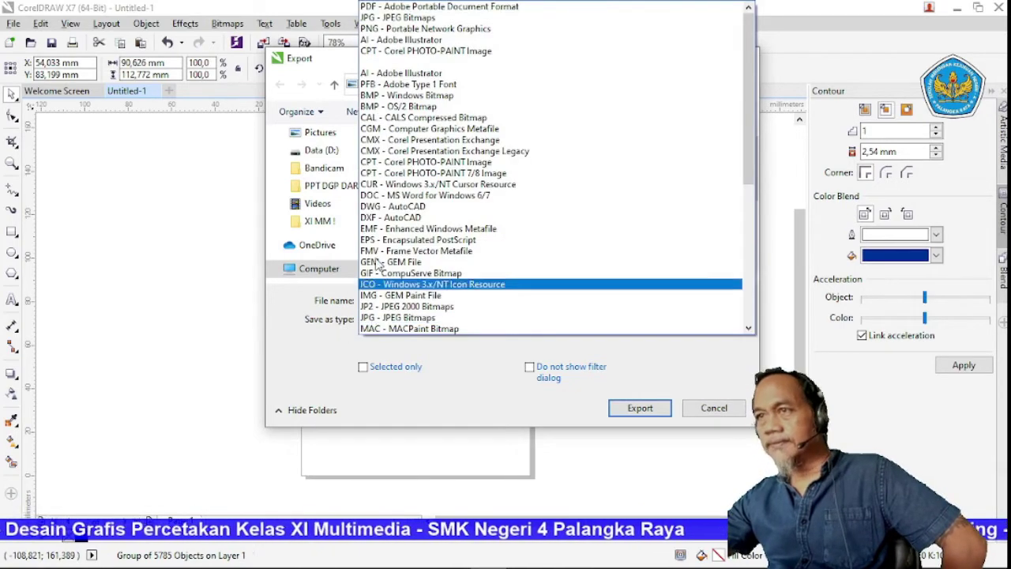
left_click(388, 30)
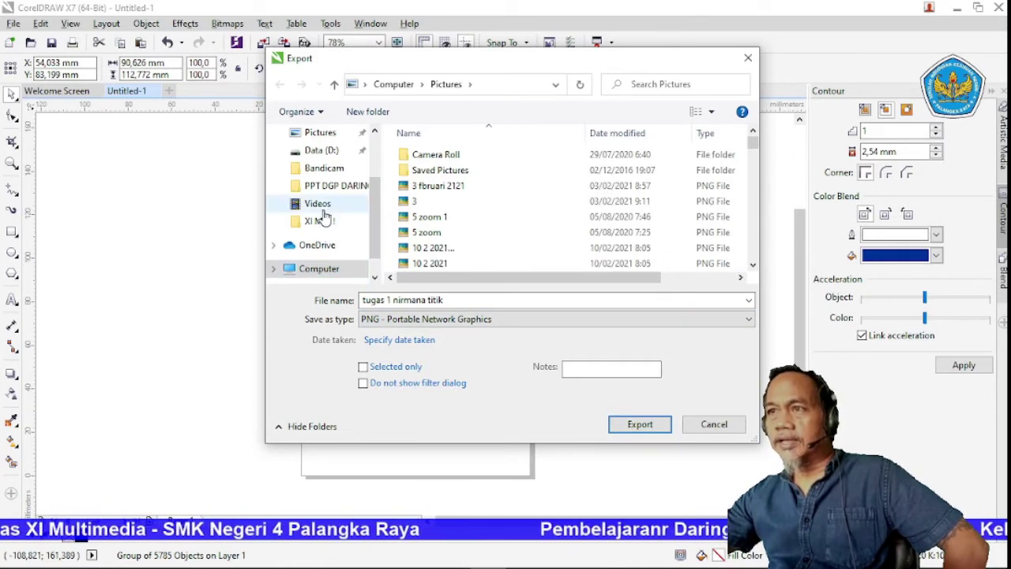
left_click(319, 140)
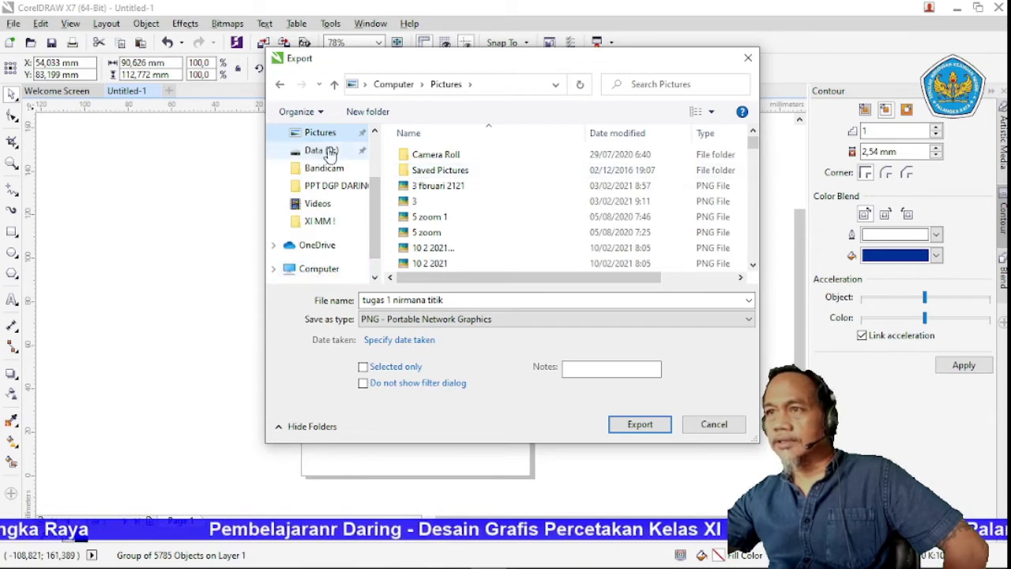
left_click(640, 426)
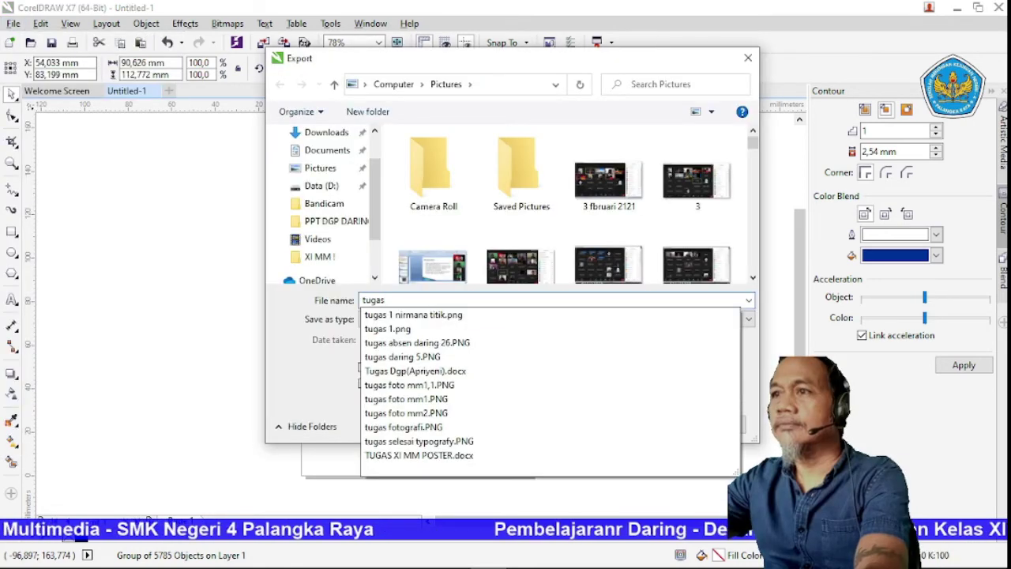
Step: Name the second export file "tugas 1 nirmana titik 1", without the .png extension
left_click(418, 316)
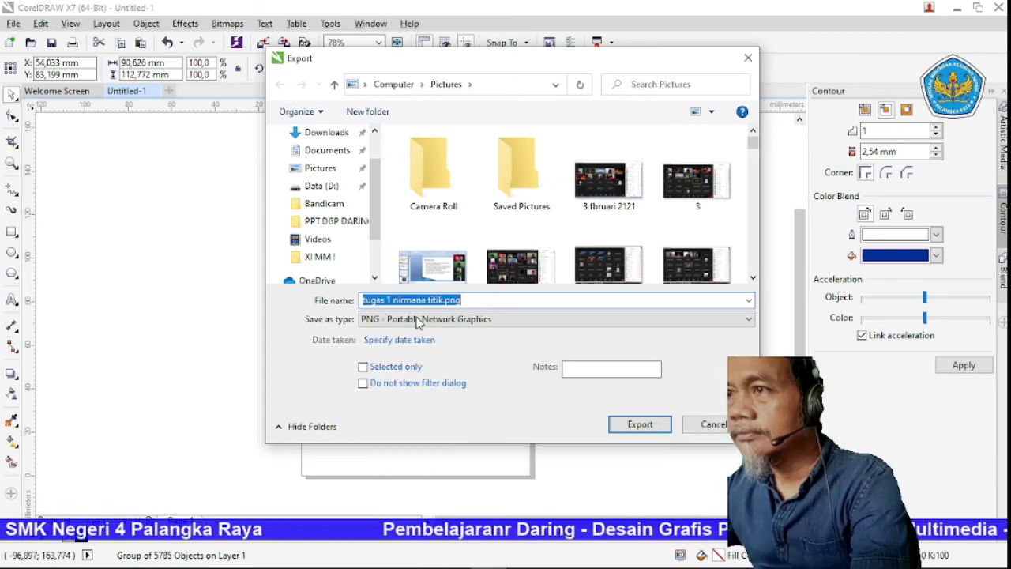
left_click(466, 300)
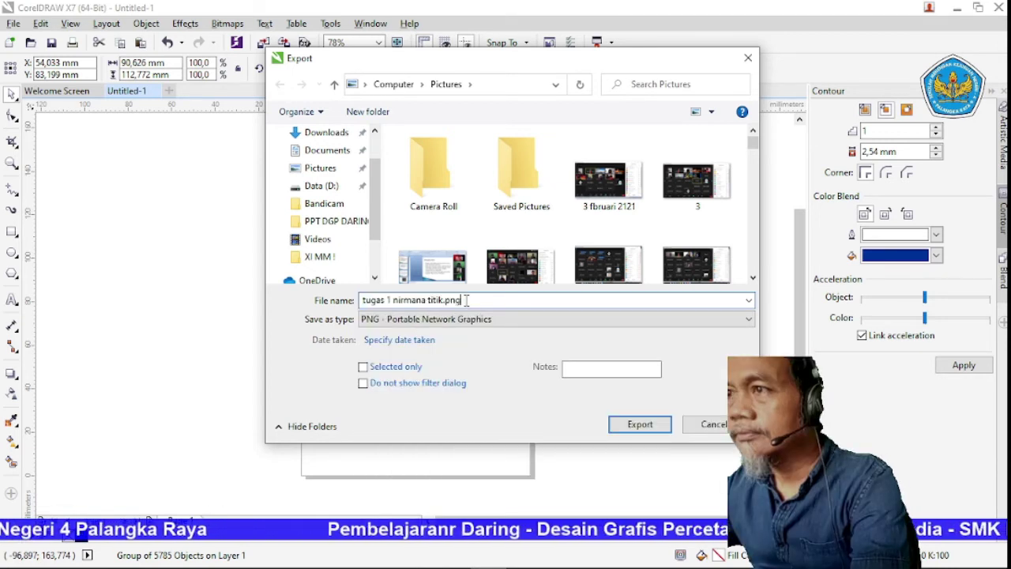
left_click_drag(466, 300, 445, 307)
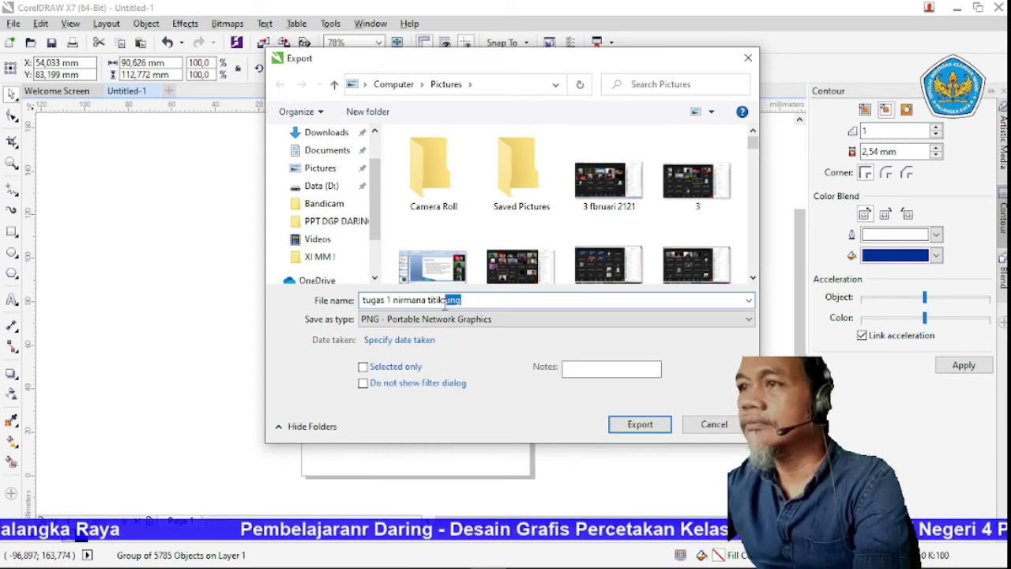
key("BackSpace")
left_click(444, 302)
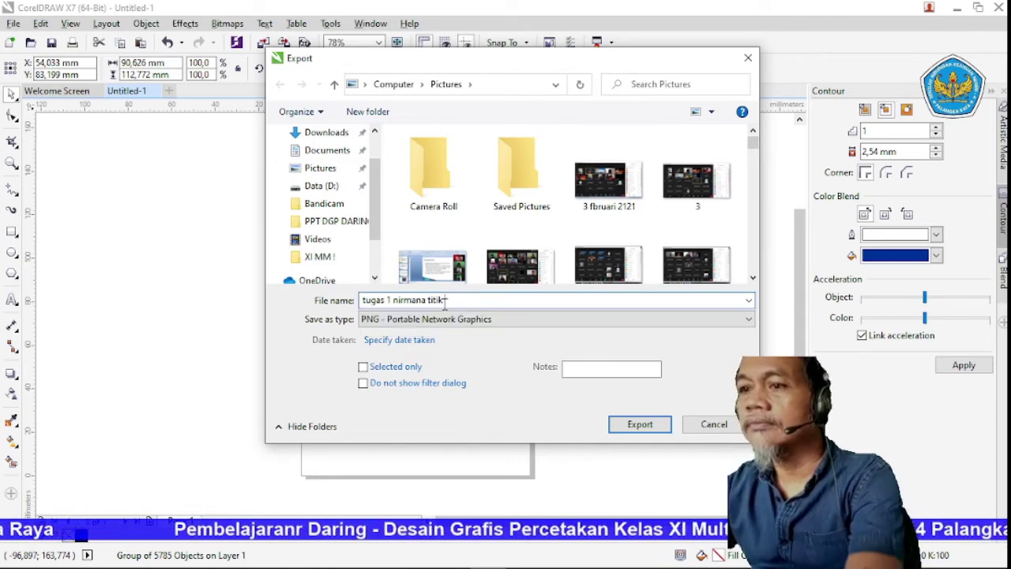
Step: Set the export format to PDF with only the selected objects included, and proceed to the PDF settings
left_click(423, 320)
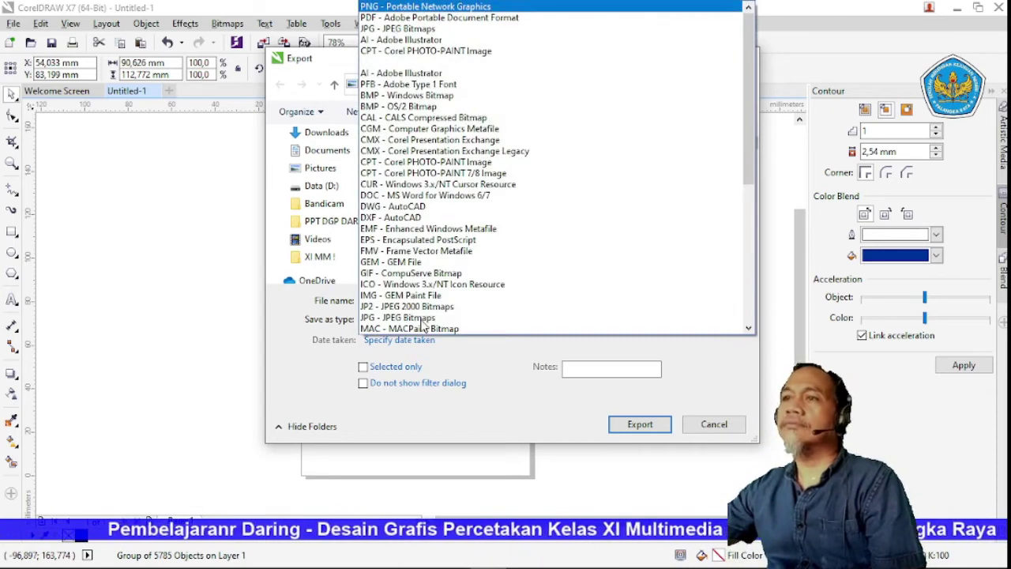
left_click(392, 19)
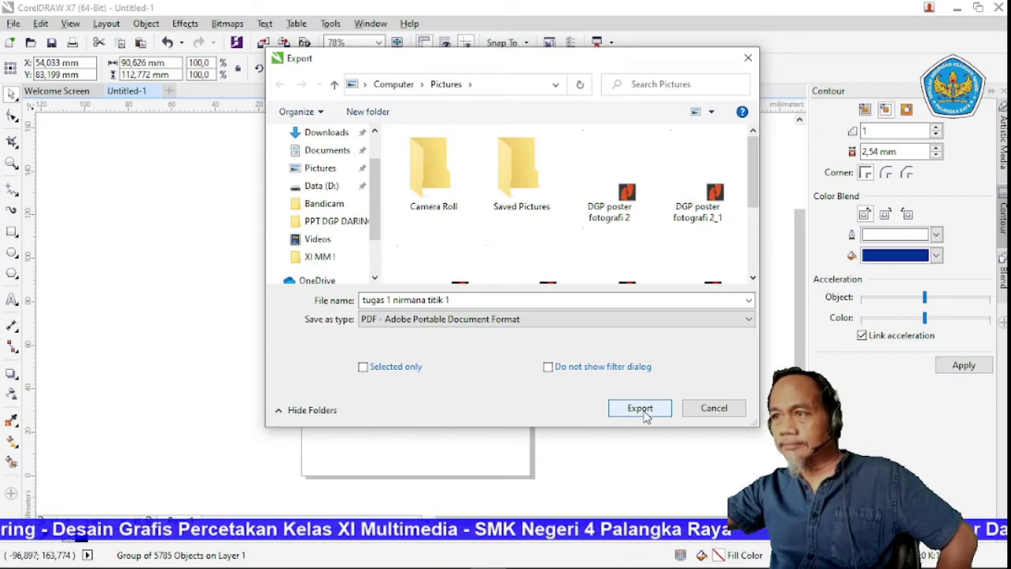
left_click(405, 370)
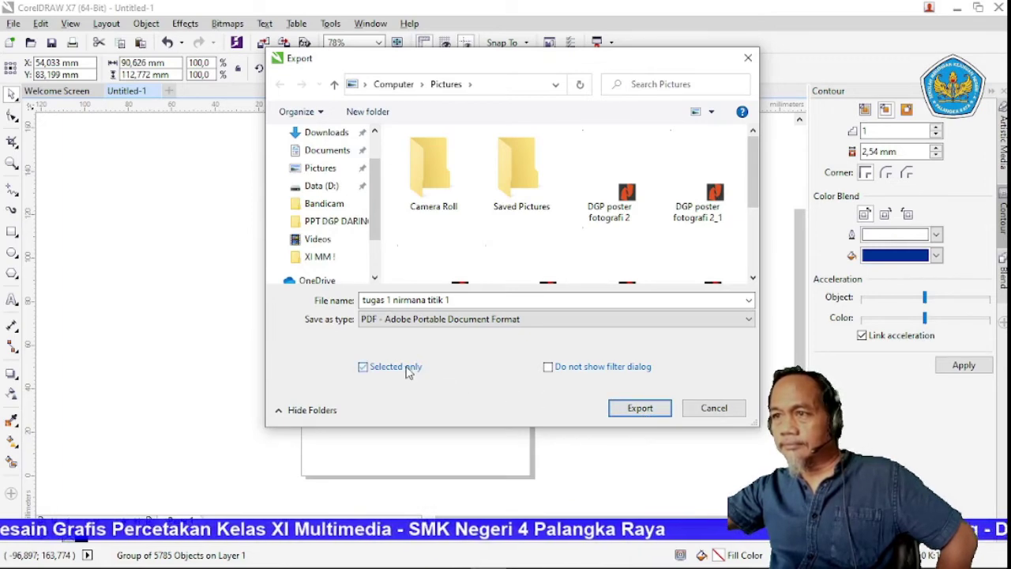
left_click(636, 410)
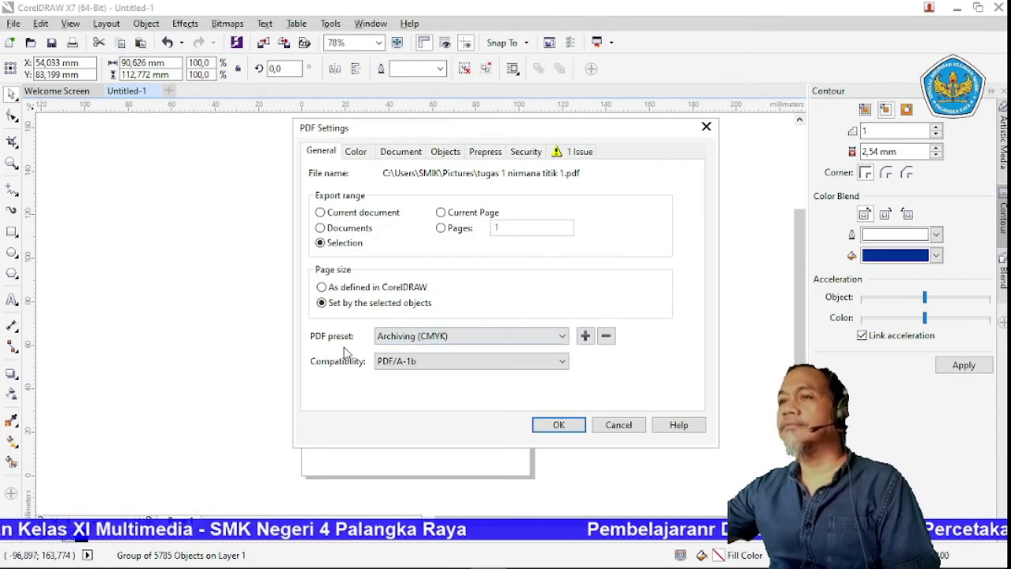
Step: Export the selection as PDF with the Archiving (CMYK) preset, and open the Pictures folder in File Explorer
left_click(559, 424)
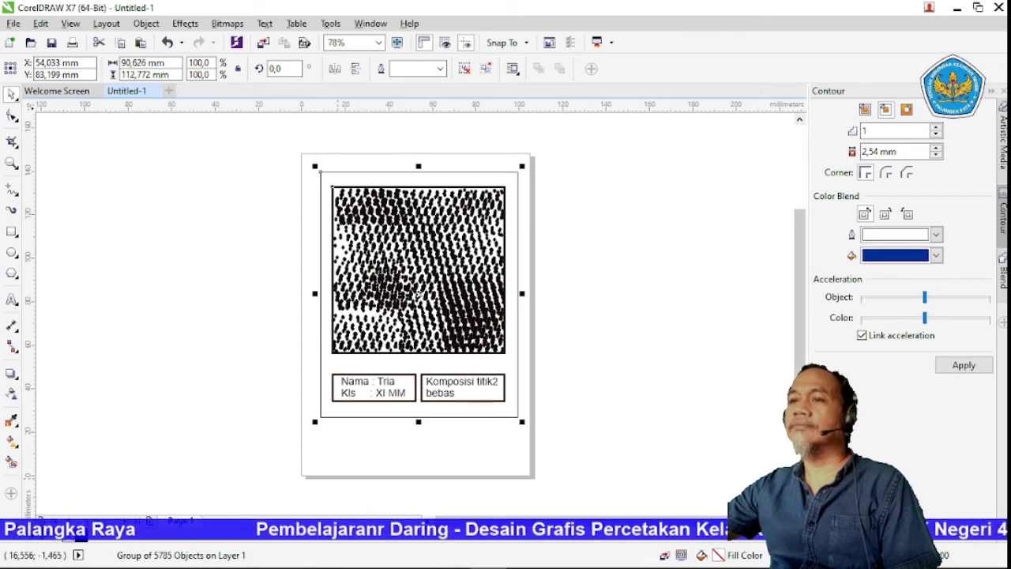
mouse_move(256, 559)
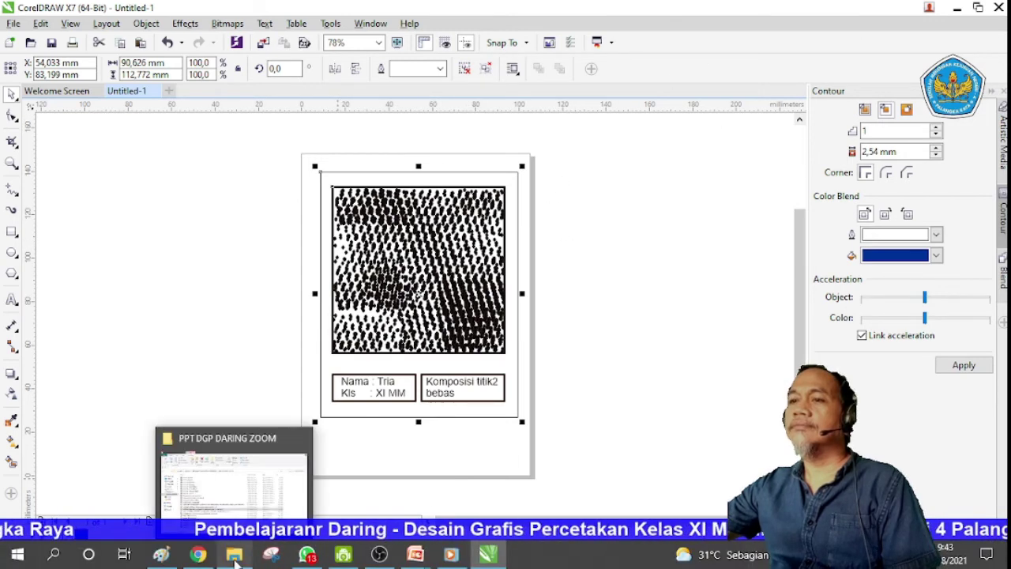
left_click(234, 556)
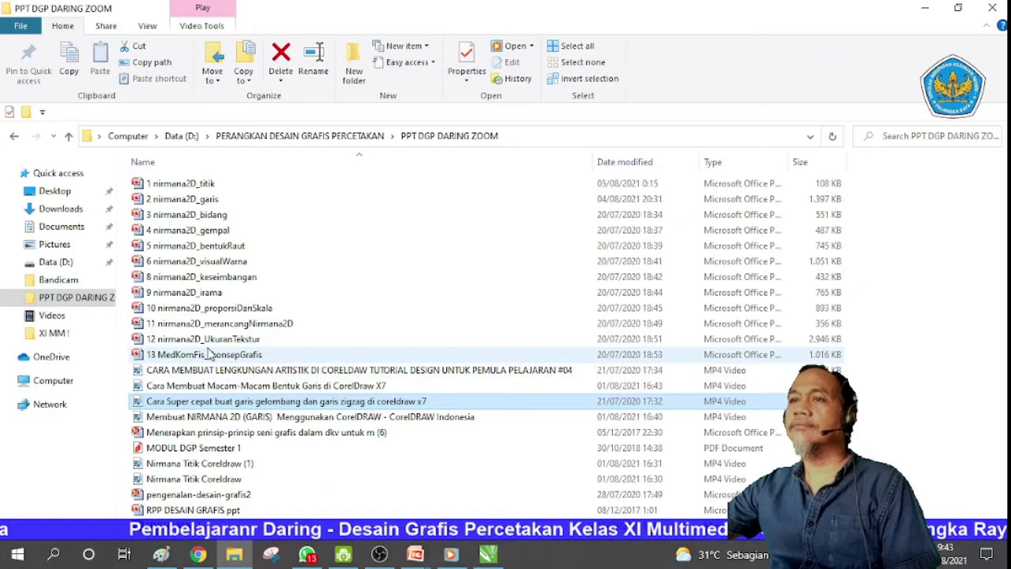
left_click(55, 245)
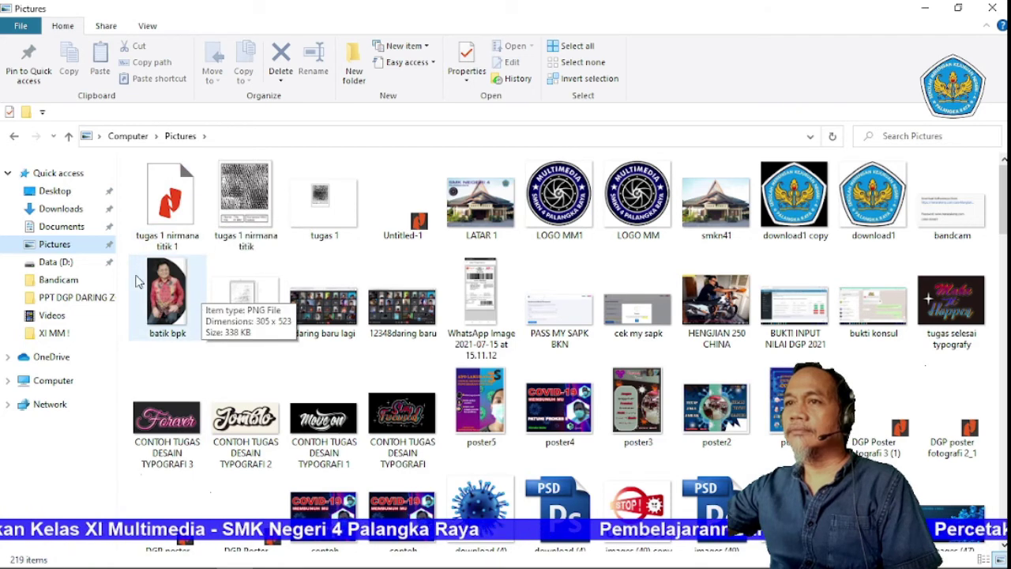
Step: View the exported PNG "tugas 1 nirmana titik" from the Pictures folder, and close the image viewer
left_click(168, 197)
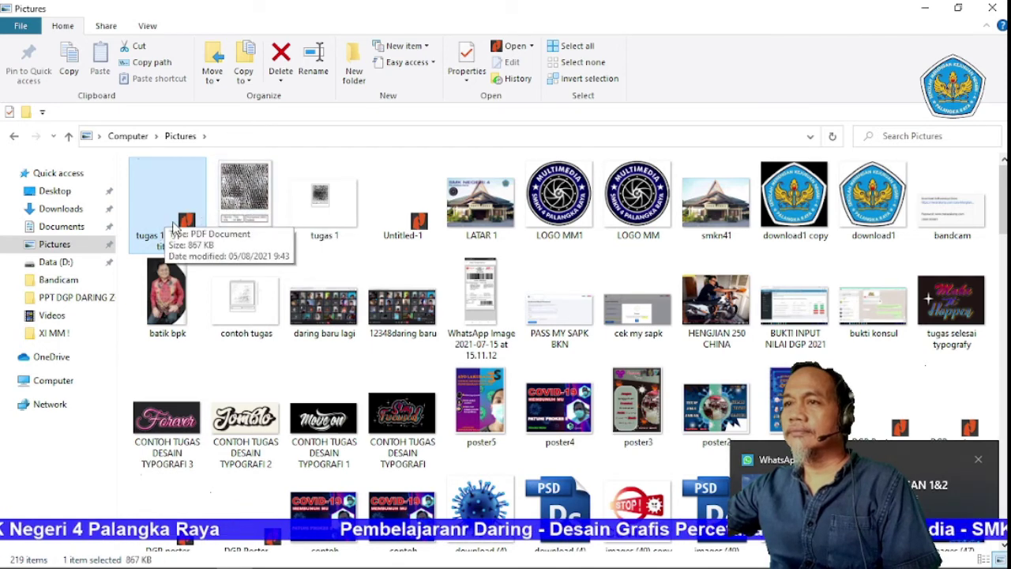
left_click(251, 207)
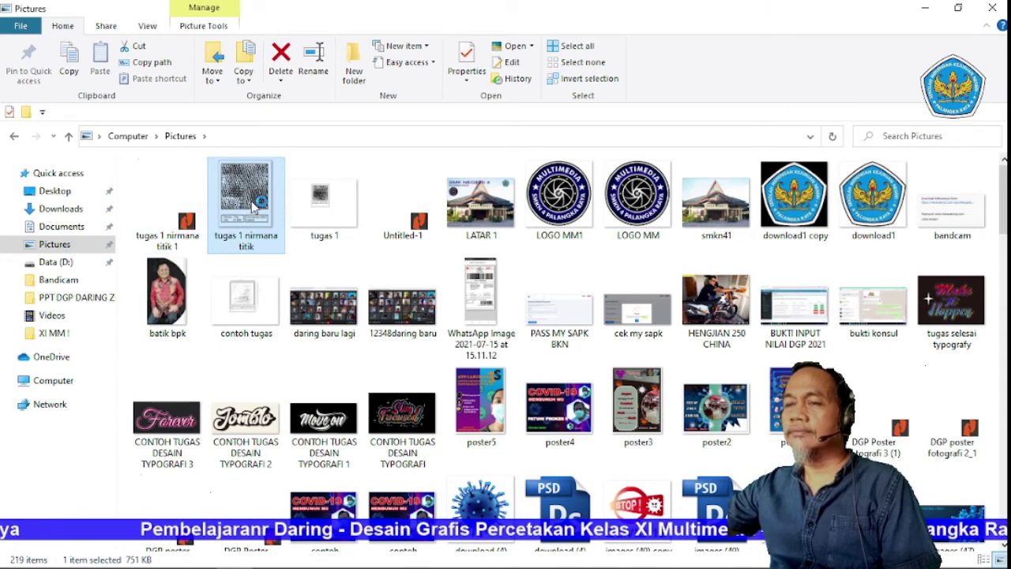
double_click(253, 204)
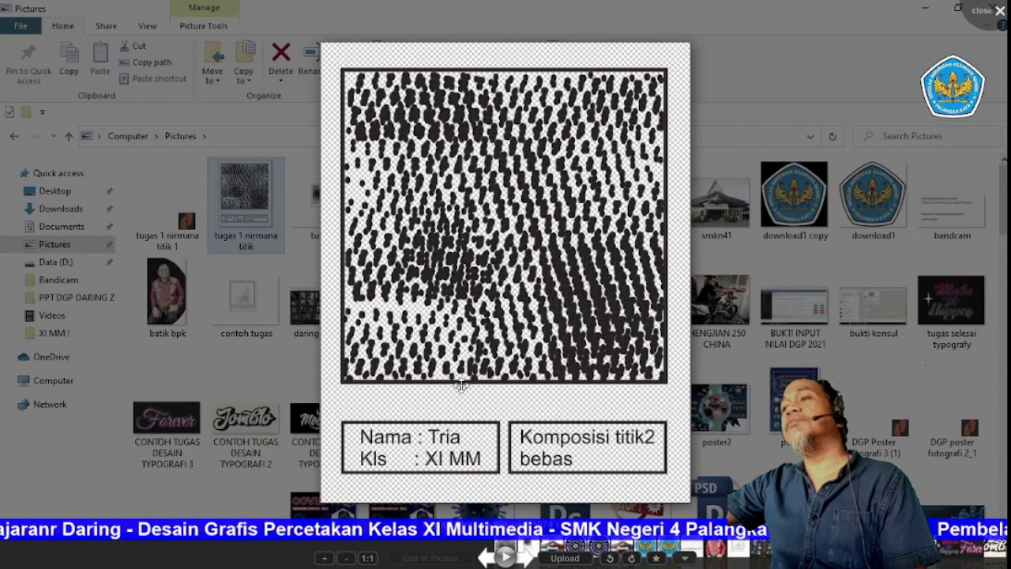
left_click(998, 9)
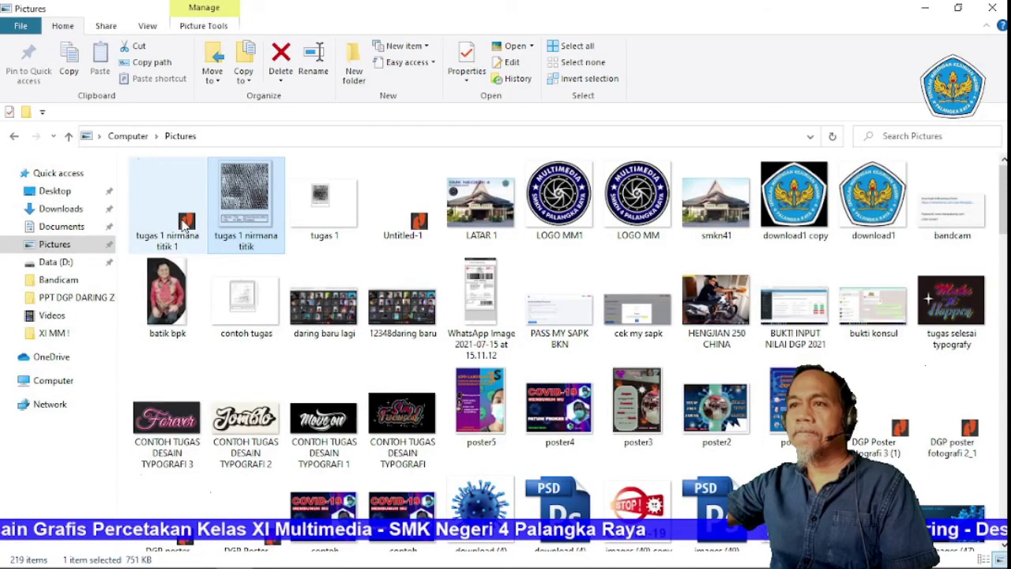
Step: Open the exported PDF "tugas 1 nirmana titik 1" in Nitro Pro to check the layout, and minimise the viewer
double_click(183, 224)
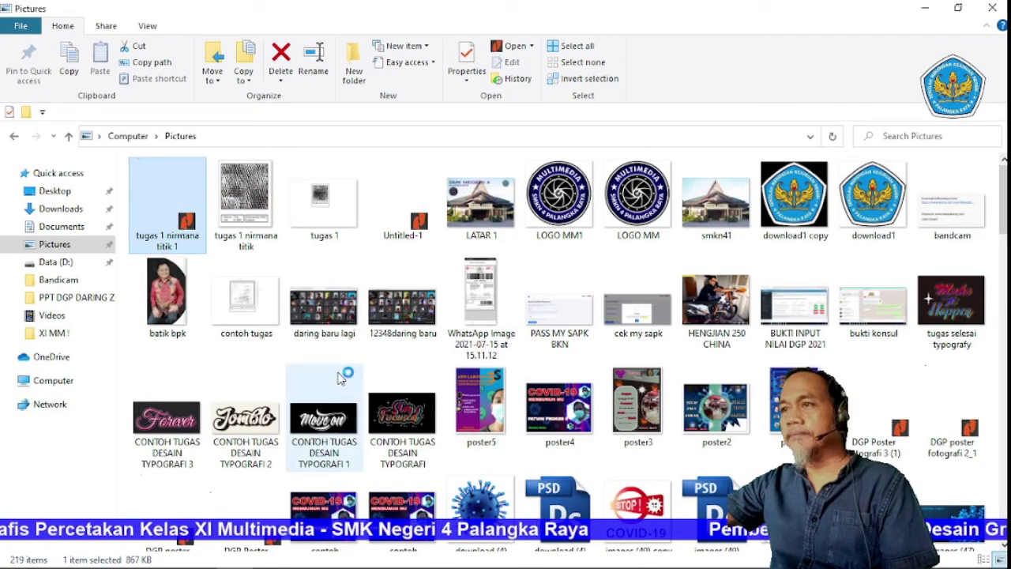
mouse_move(324, 562)
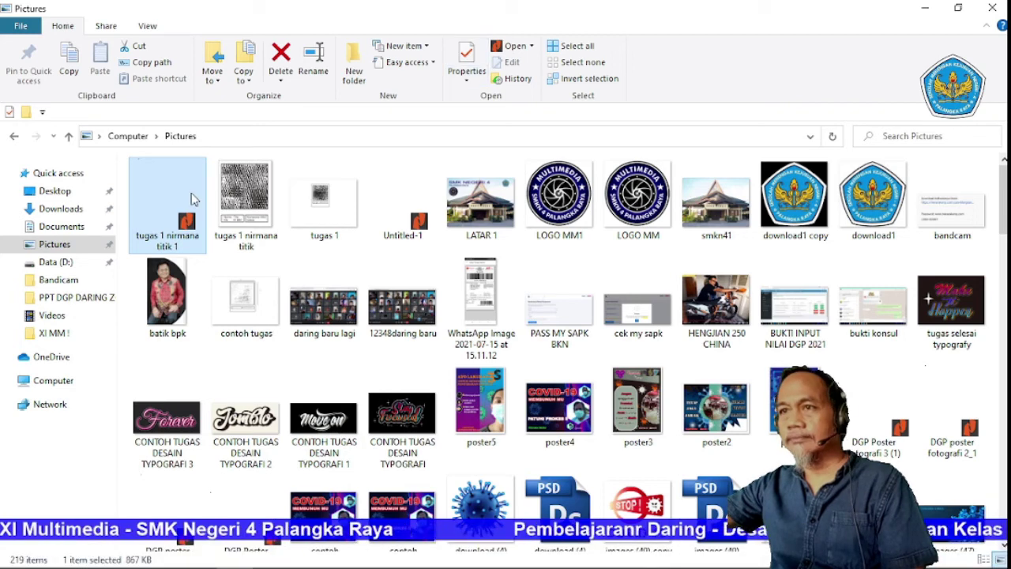
mouse_move(377, 564)
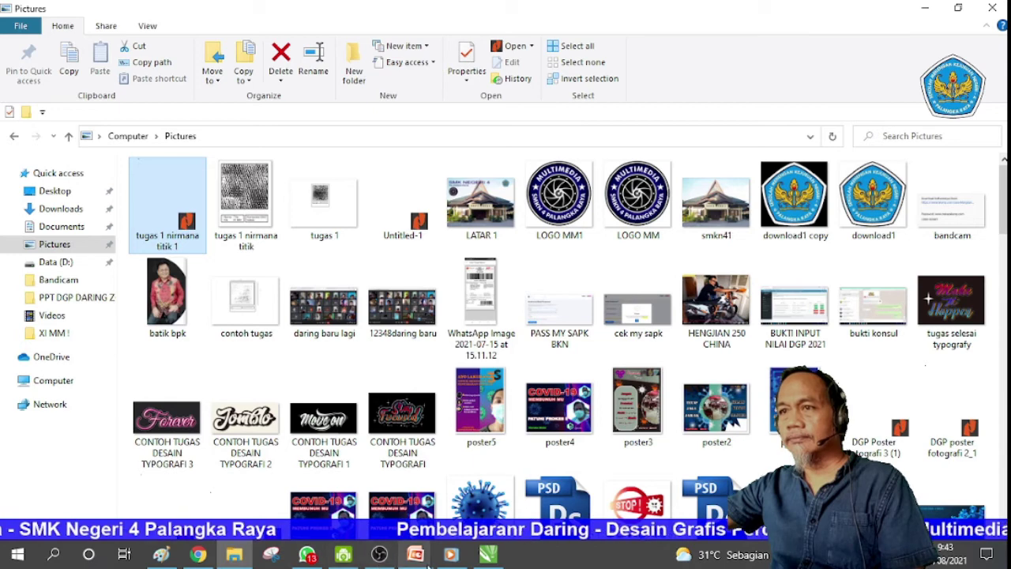
left_click(487, 555)
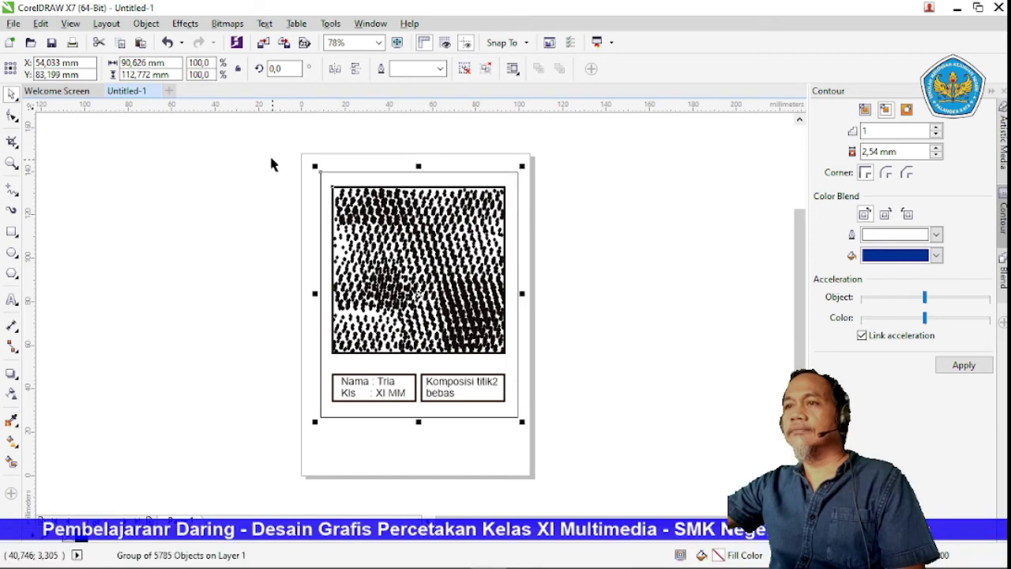
left_click(957, 11)
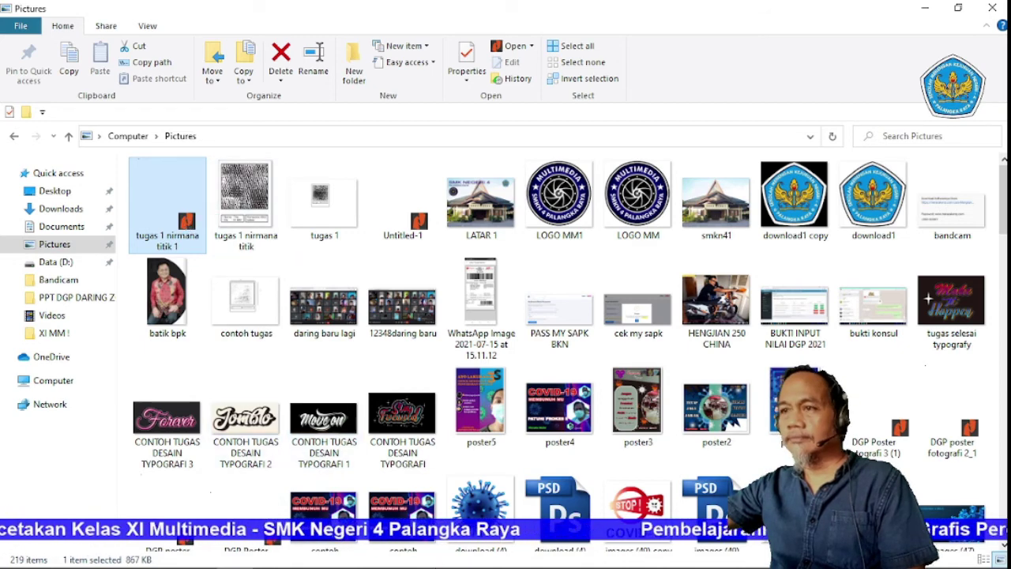
mouse_move(453, 561)
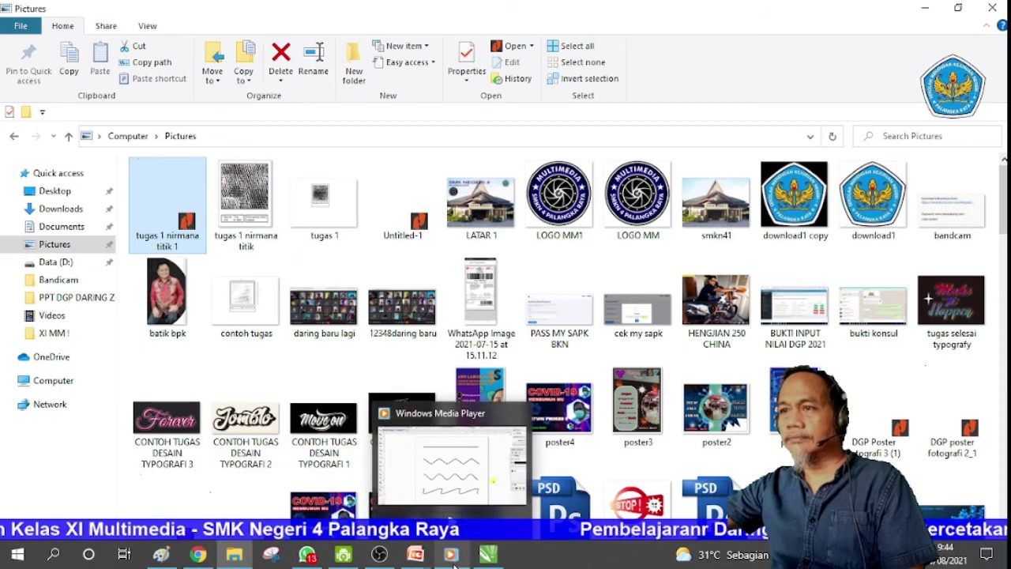
mouse_move(403, 564)
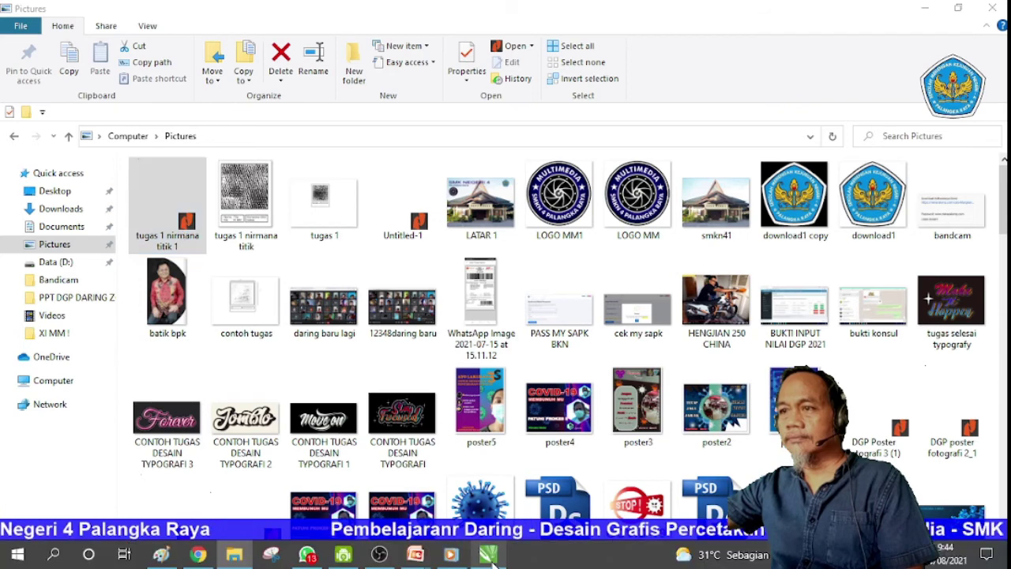
left_click(490, 556)
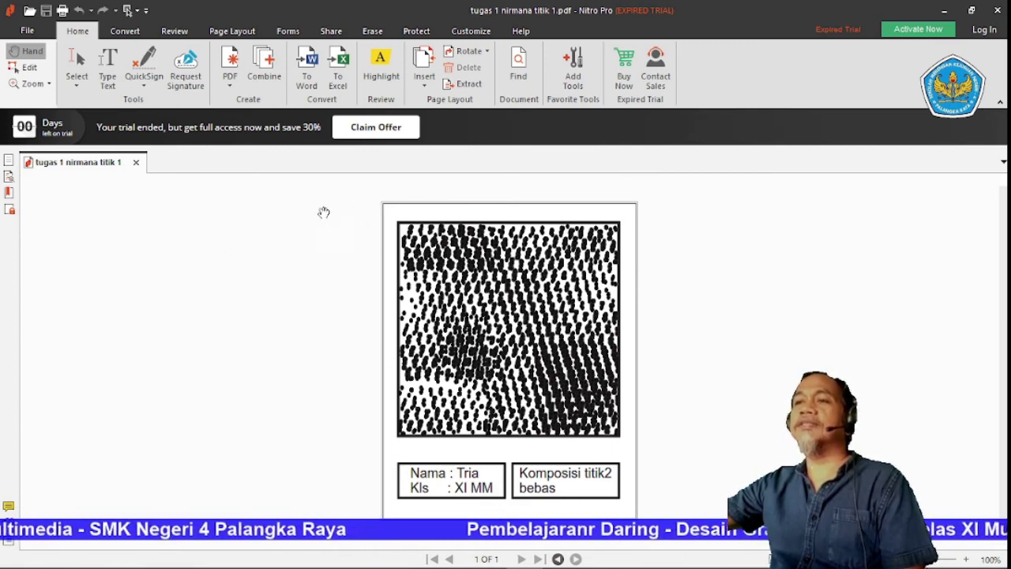
left_click(945, 17)
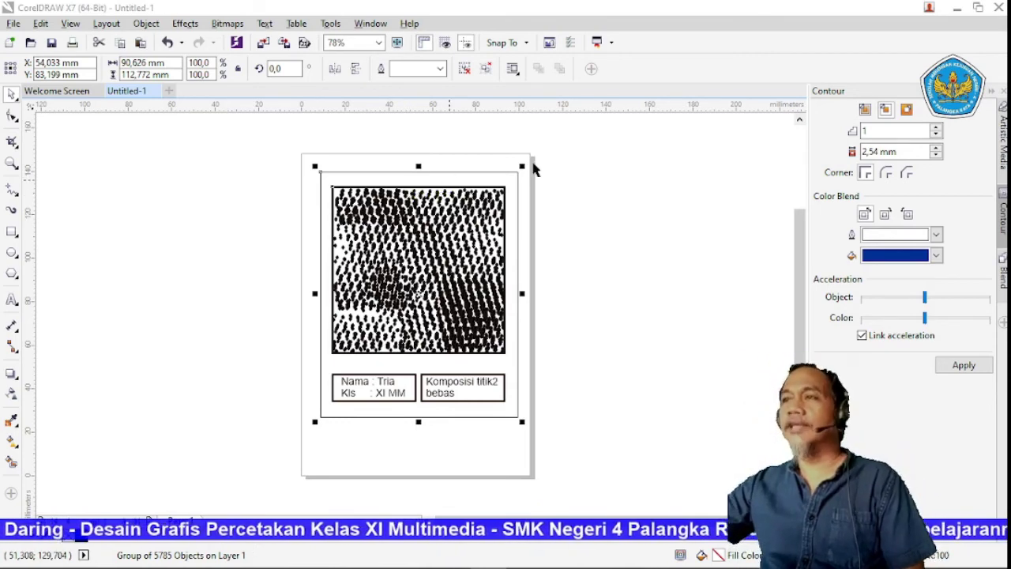
Step: Switch to OBS Studio, make the ppt source visible in the scene, and transition the preview to the program output
left_click(956, 8)
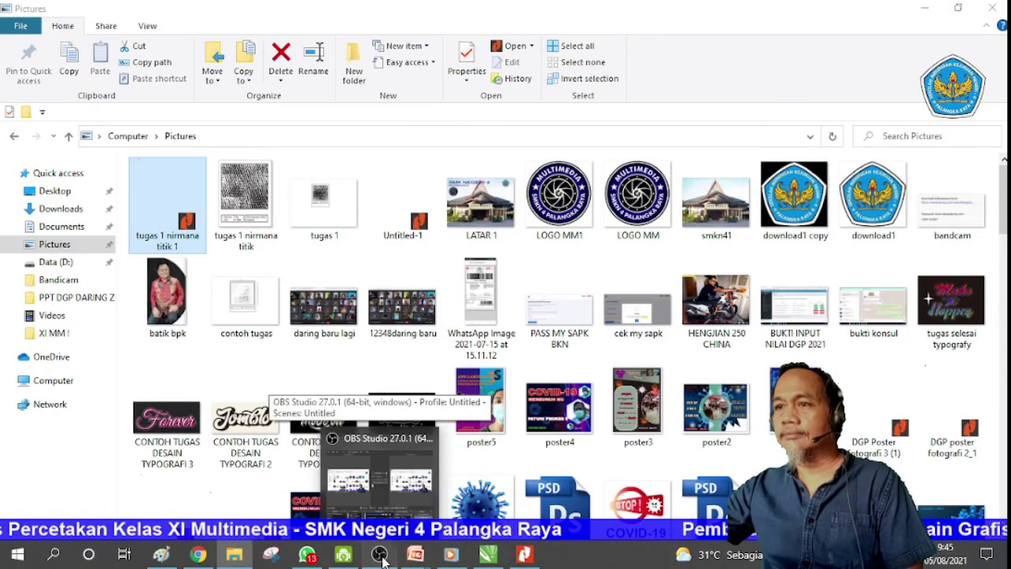
left_click(380, 556)
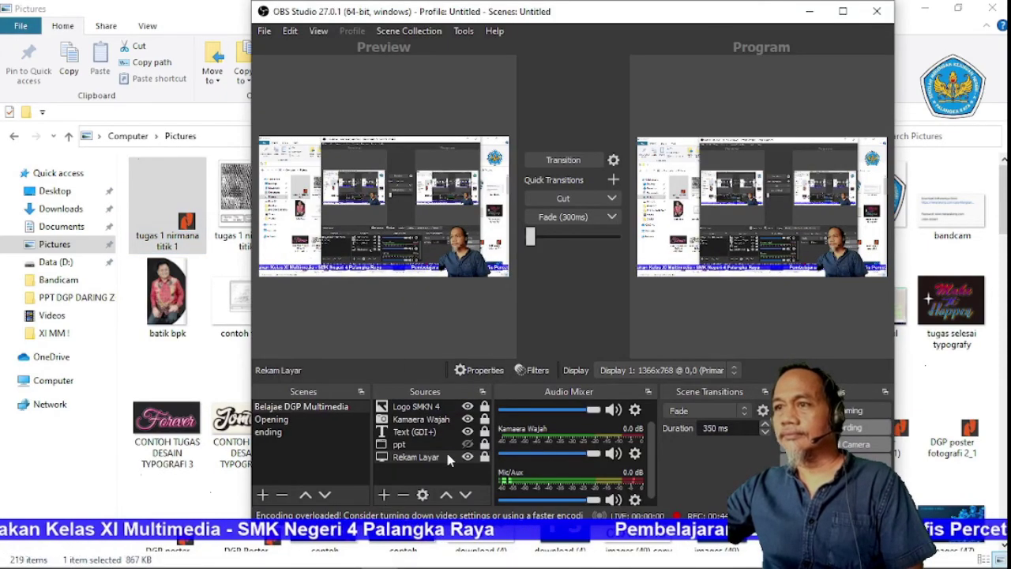
left_click(467, 445)
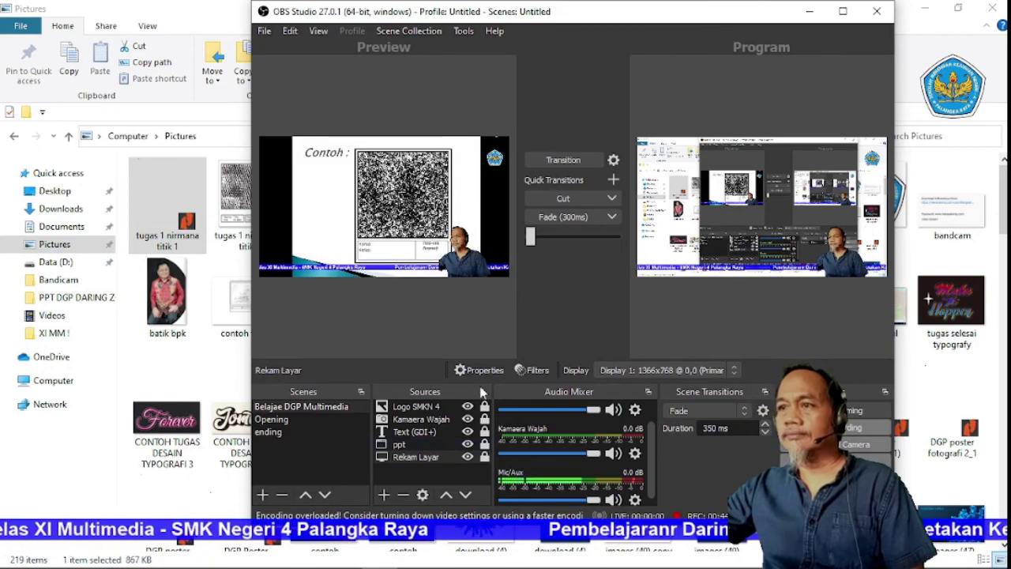
left_click(574, 158)
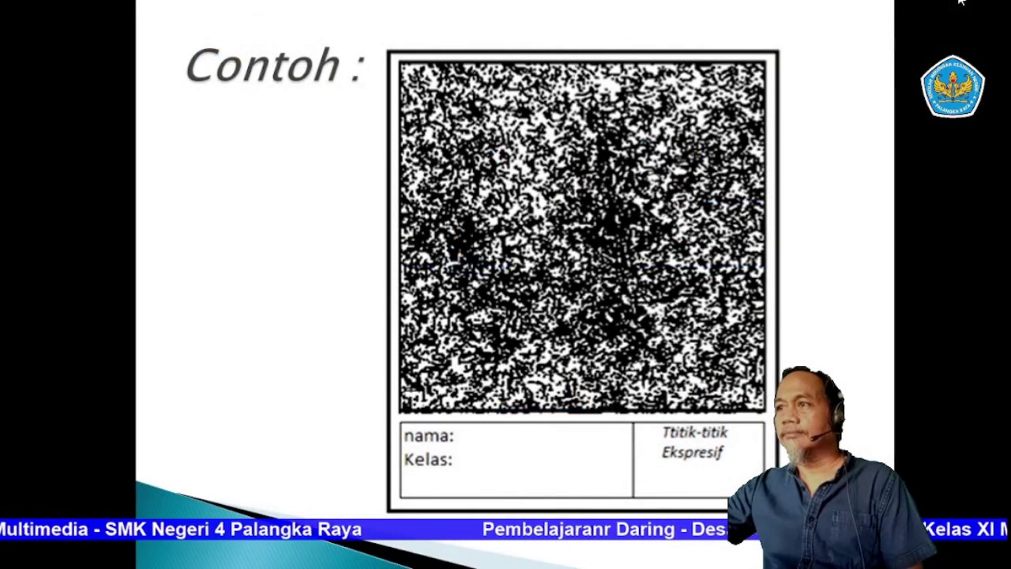